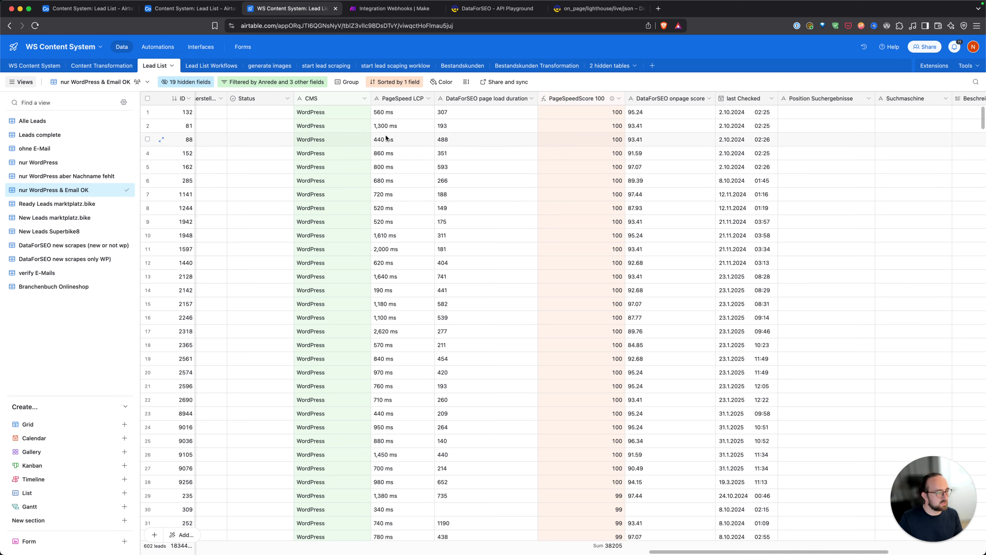
Review the first lead's CMS, PageSpeed LCP, DataForSEO page load duration, PageSpeedScore and DataForSEO onpage score values.
left_click(327, 112)
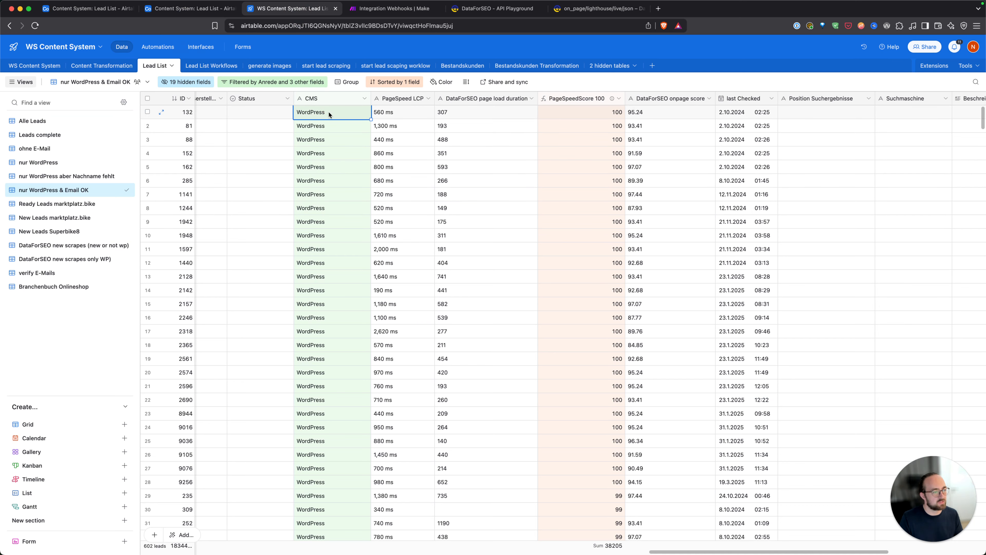
left_click(399, 115)
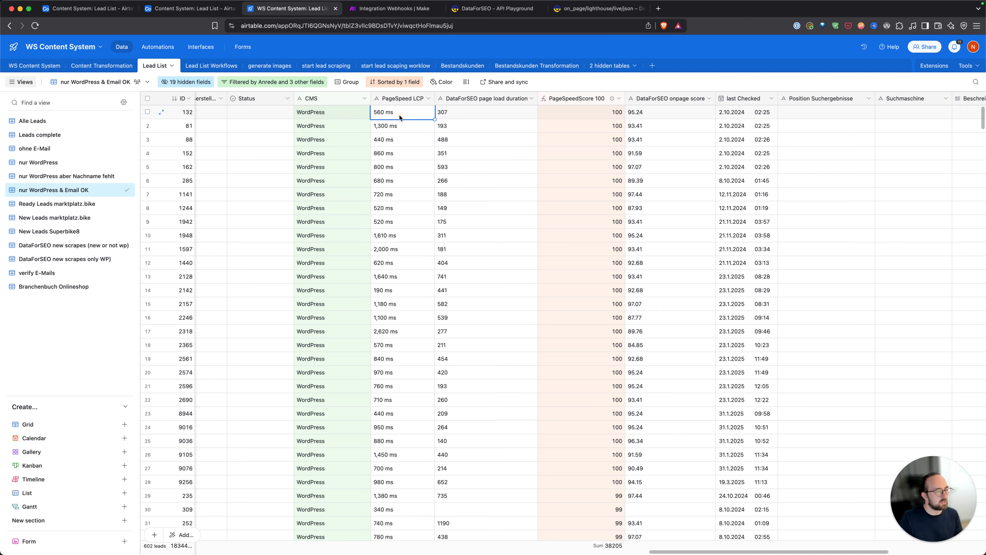
left_click(483, 113)
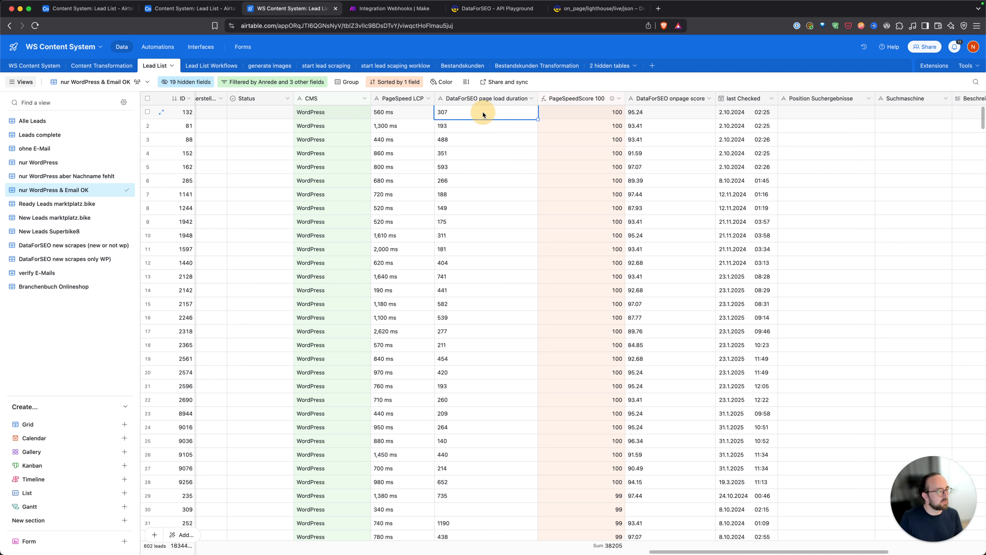
left_click(582, 113)
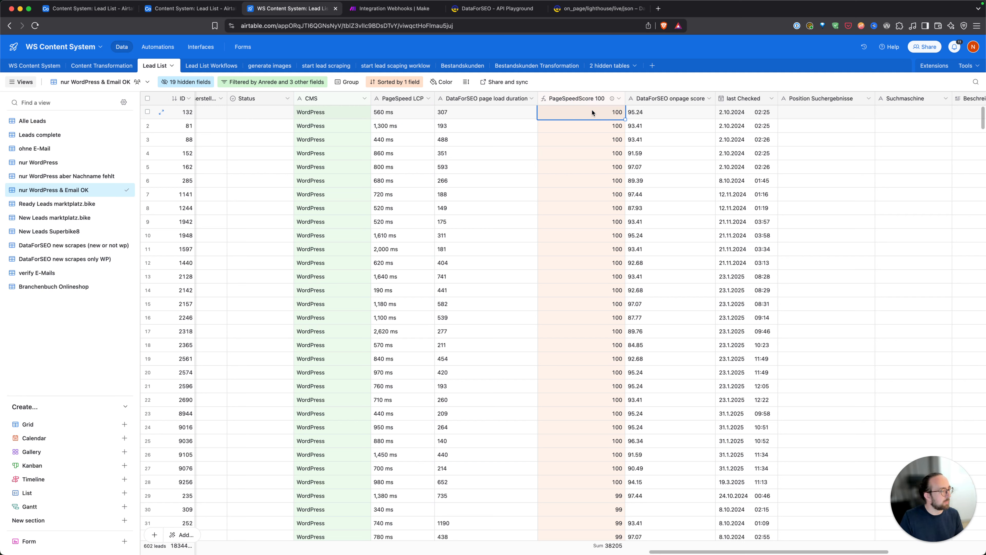
left_click(683, 112)
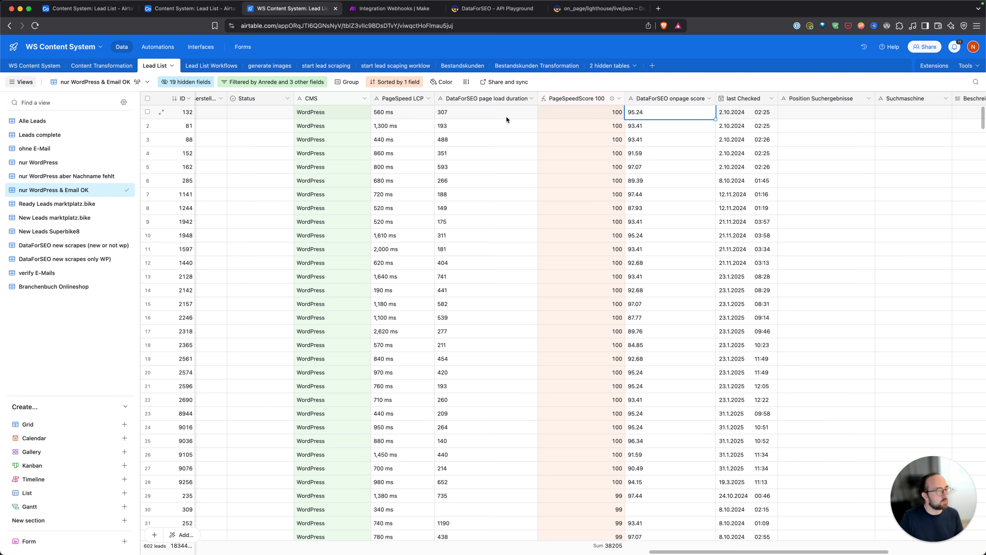
left_click(404, 110)
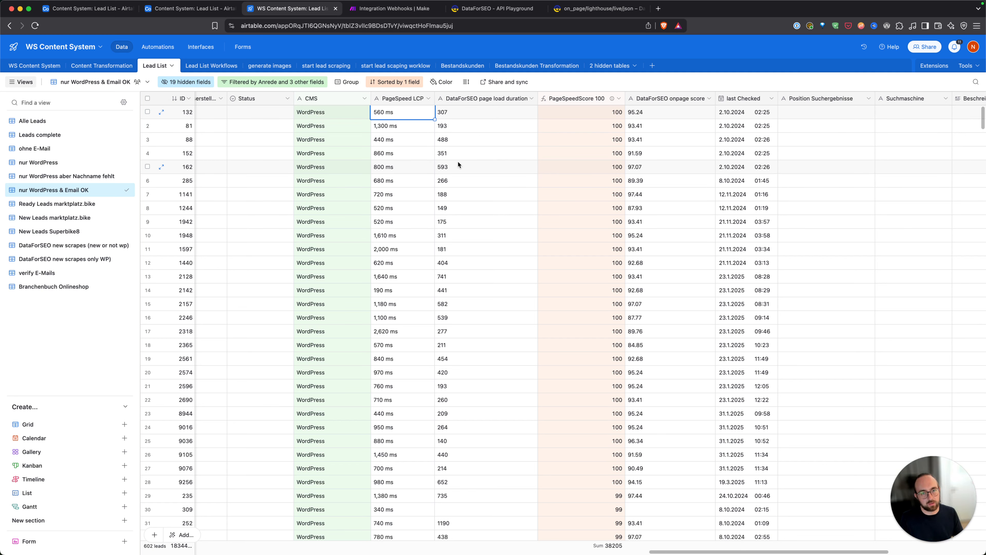
In the Content System base, check the Lead List's Workflow options and the entries in the Lead List Actions table.
left_click(77, 10)
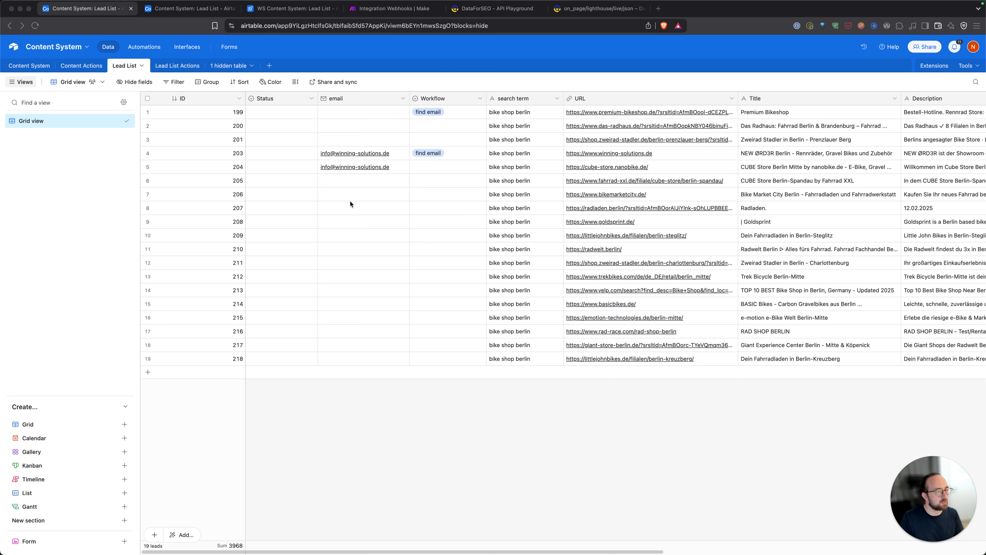
left_click(448, 99)
left_click(442, 207)
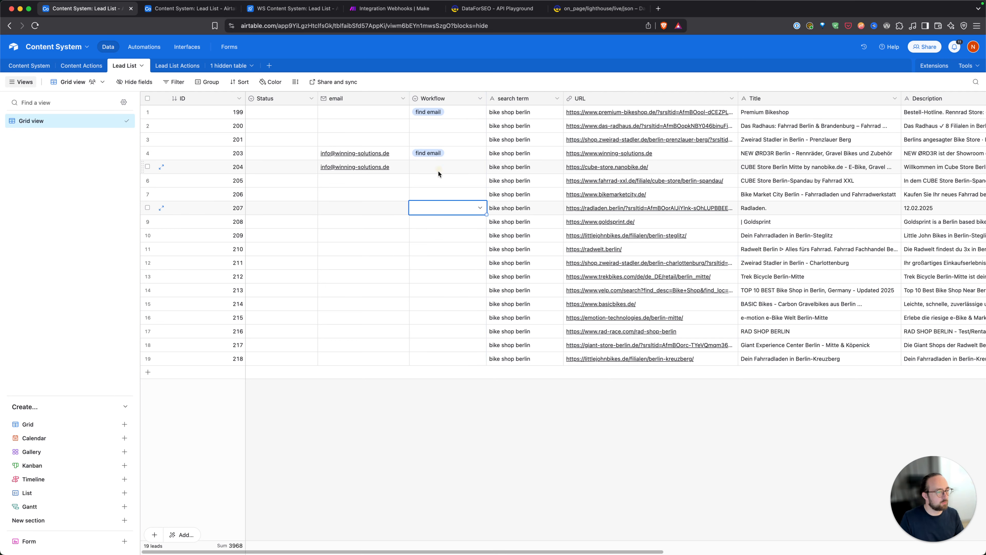
left_click(440, 167)
left_click(440, 166)
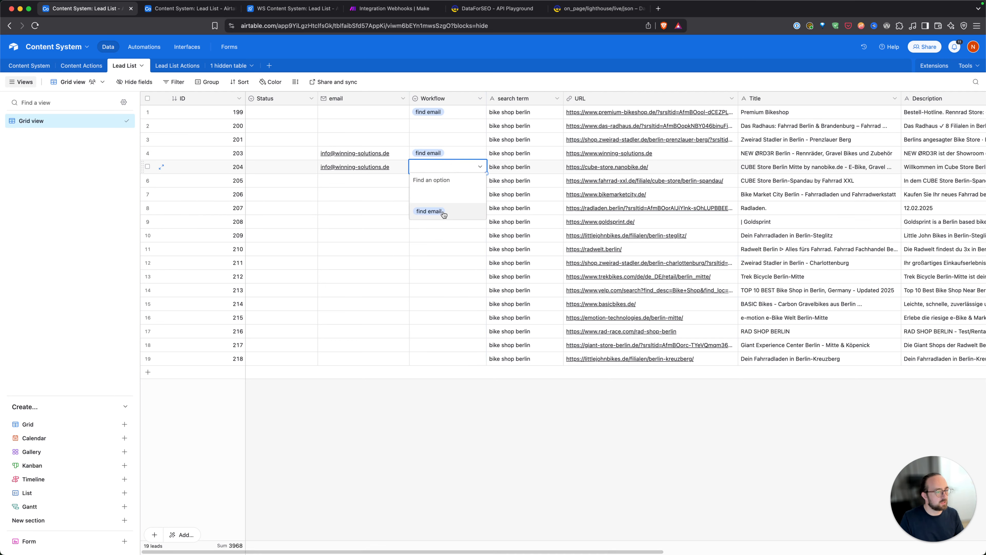
left_click(367, 194)
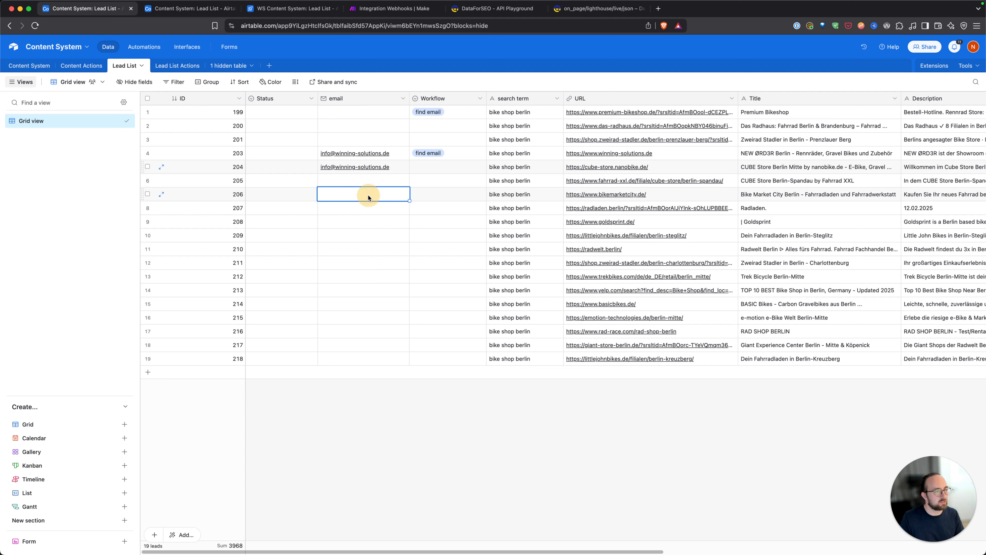
left_click(169, 67)
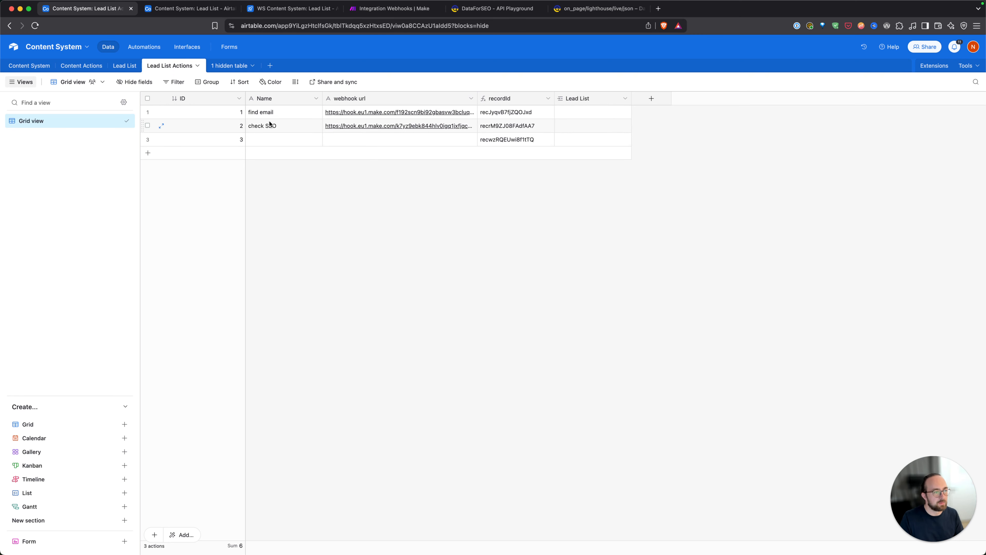
left_click(125, 65)
Inspect the watch find email automation's trigger condition and the record ID its update action writes to Lead List Actions.
left_click(146, 50)
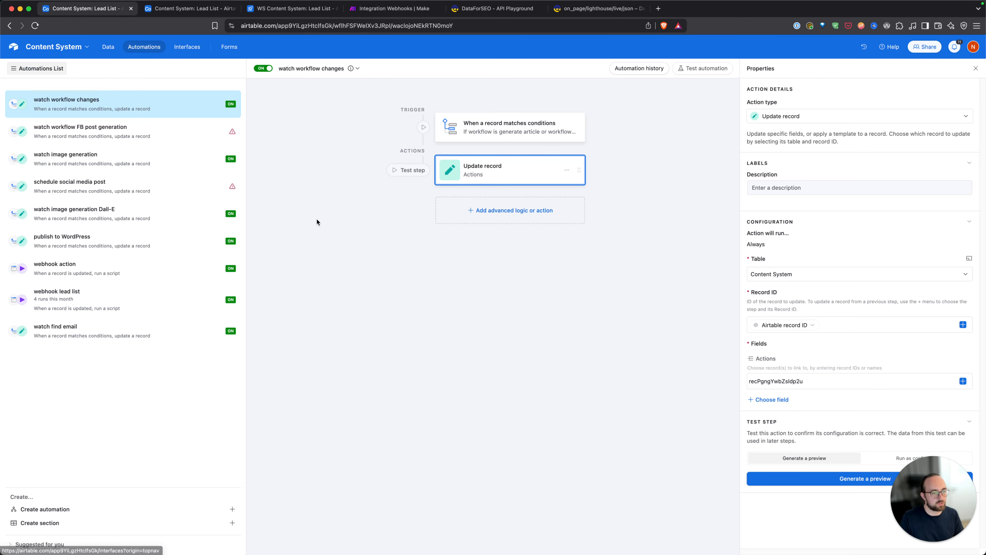
left_click(178, 298)
left_click(116, 327)
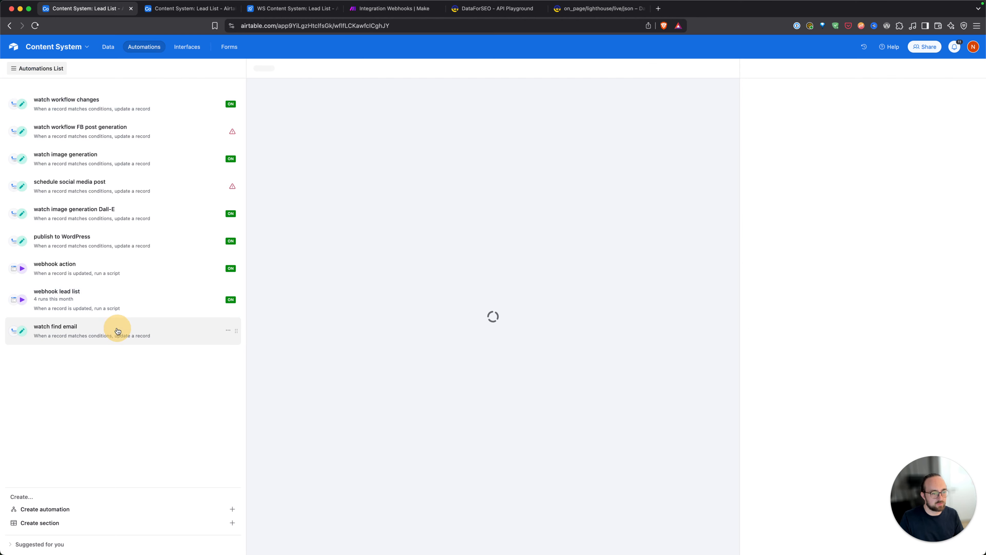
left_click(528, 126)
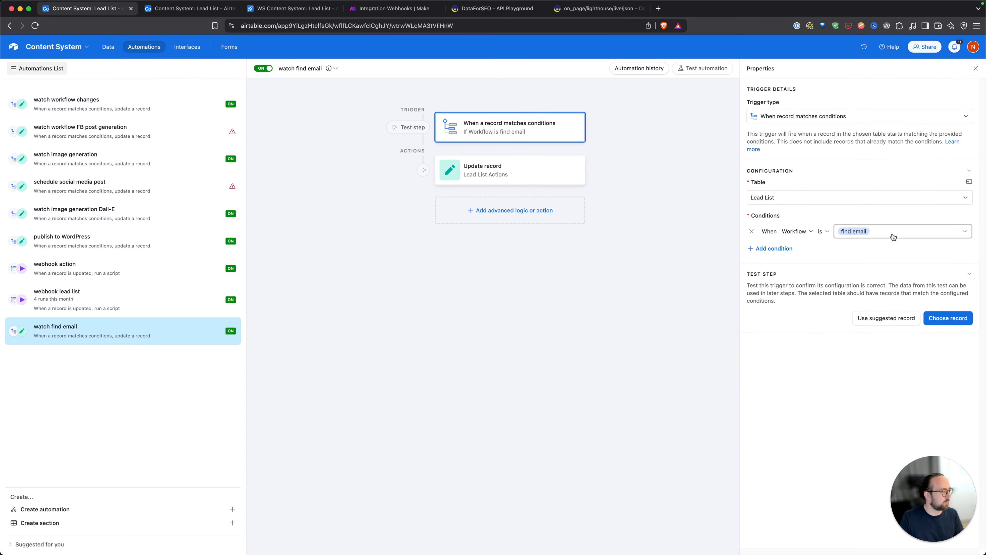
left_click(521, 177)
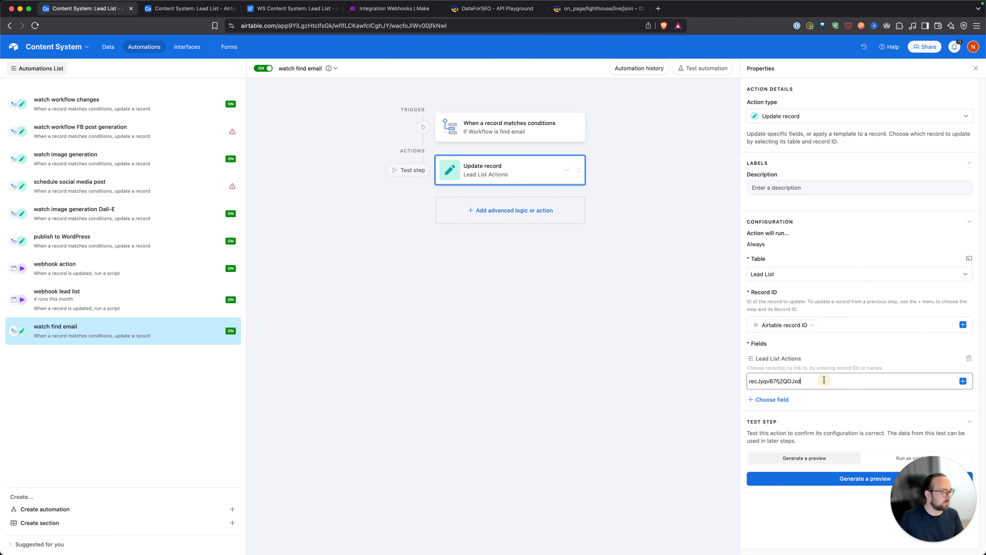
left_click_drag(820, 381, 717, 381)
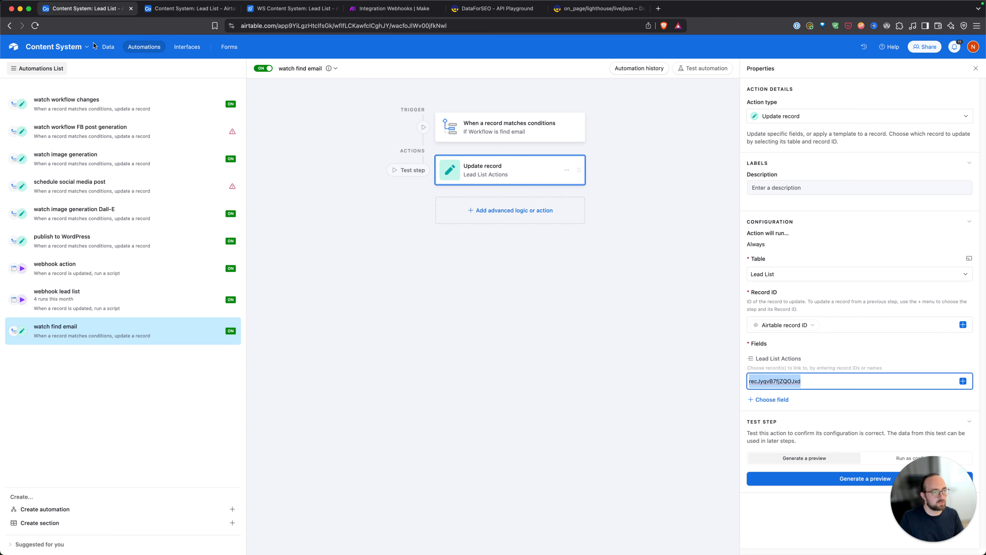
Open the base's data separately and locate the find email action's recordId in the Lead List Actions table.
left_click(108, 47, "super")
left_click(170, 10)
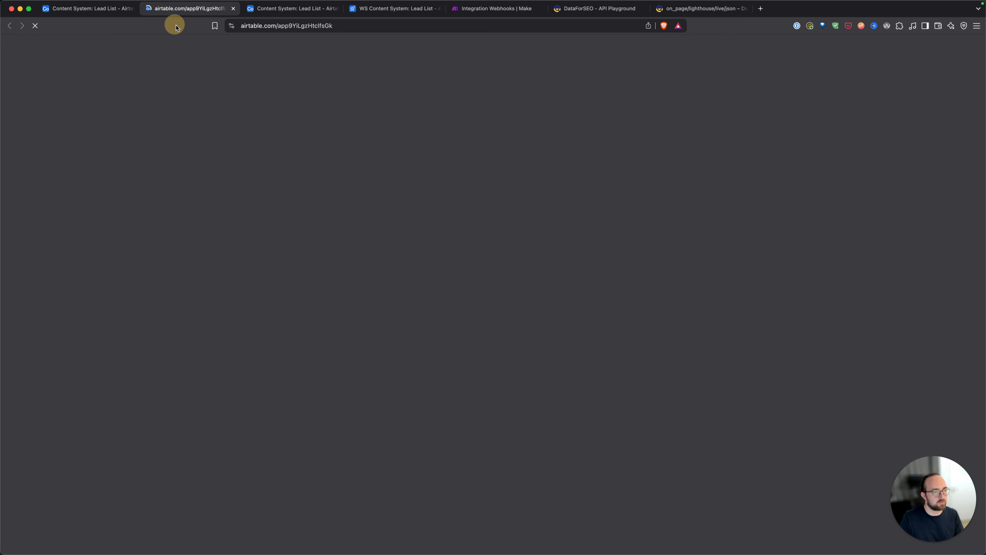
left_click(180, 68)
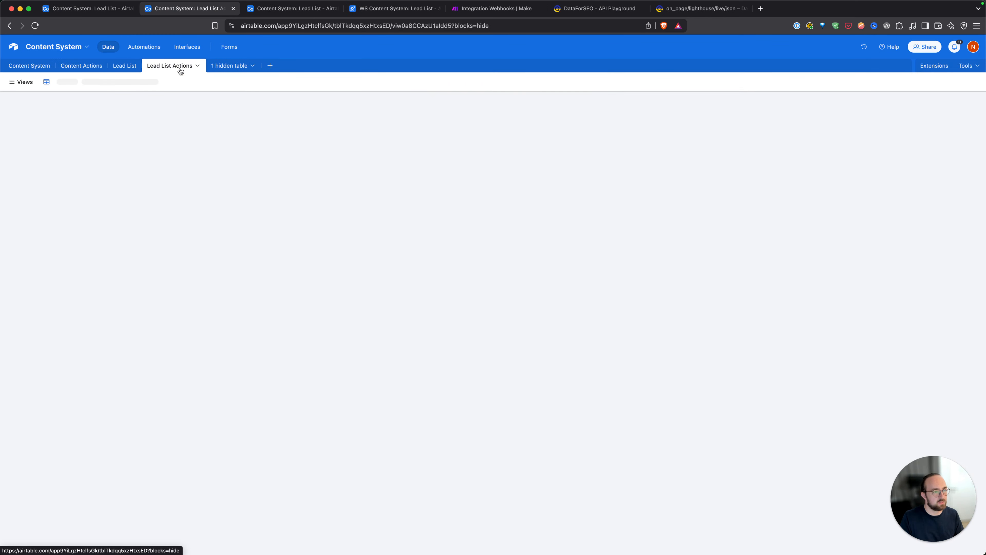
left_click(536, 112)
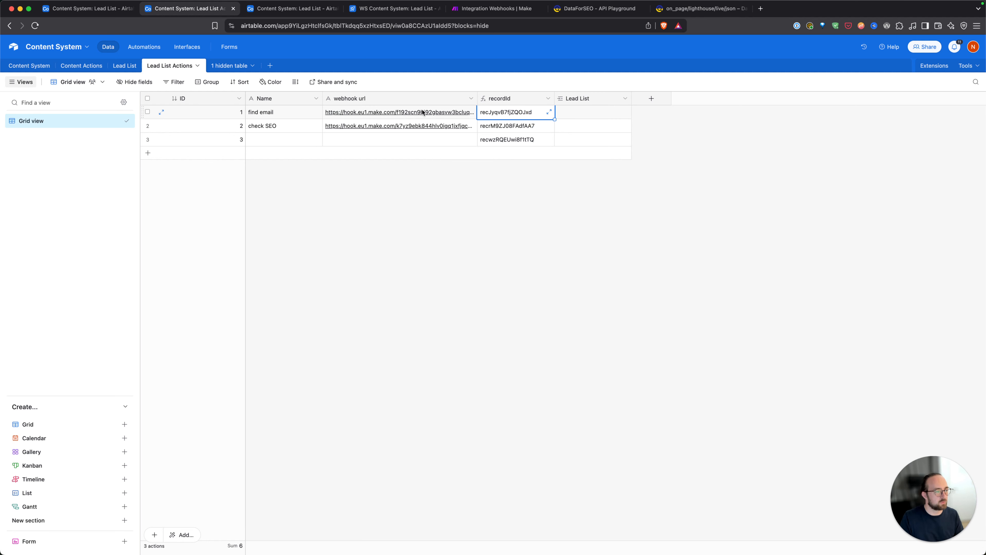
Examine the webhook lead list automation's watched field and the script that calls the webhook with the record ID.
left_click(261, 10)
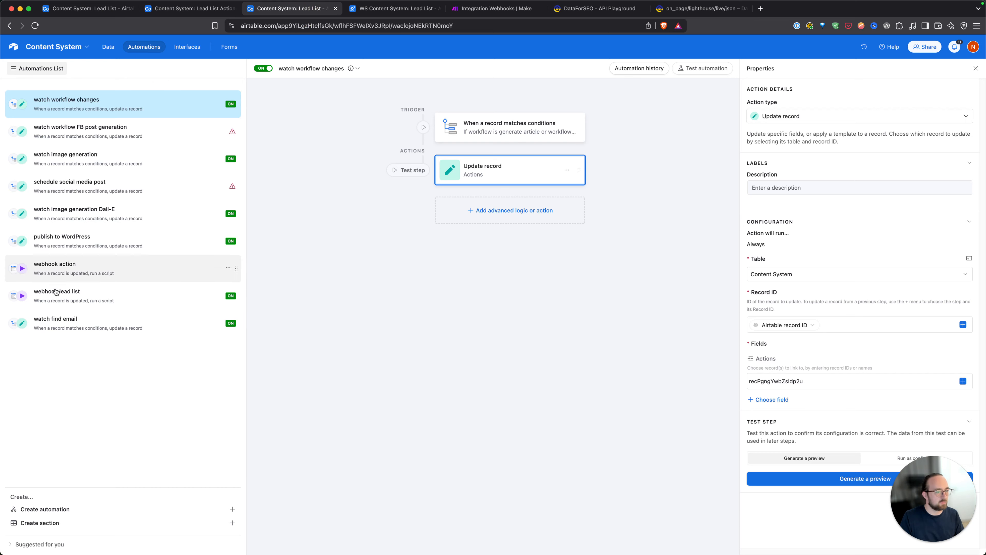
left_click(137, 303)
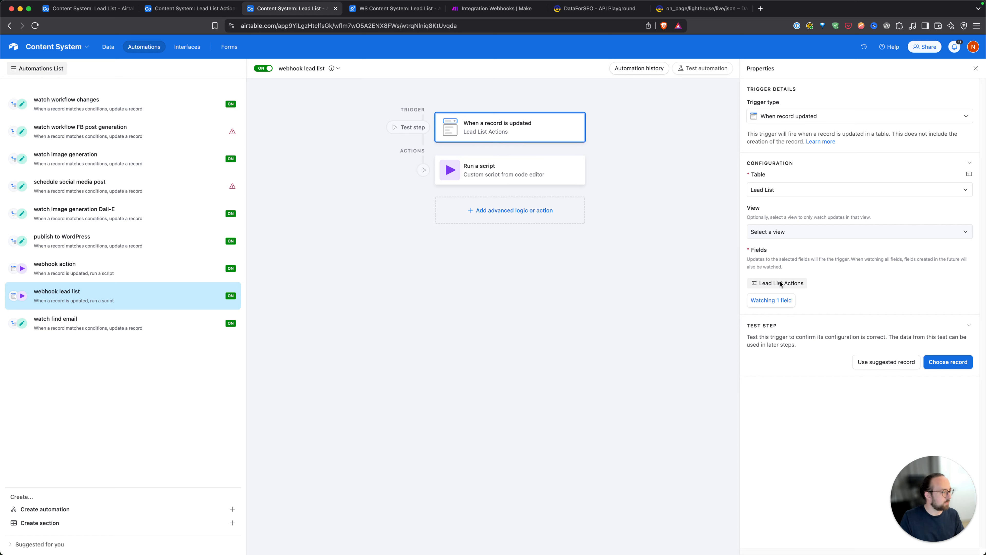
left_click(771, 283)
left_click(768, 279)
left_click(522, 173)
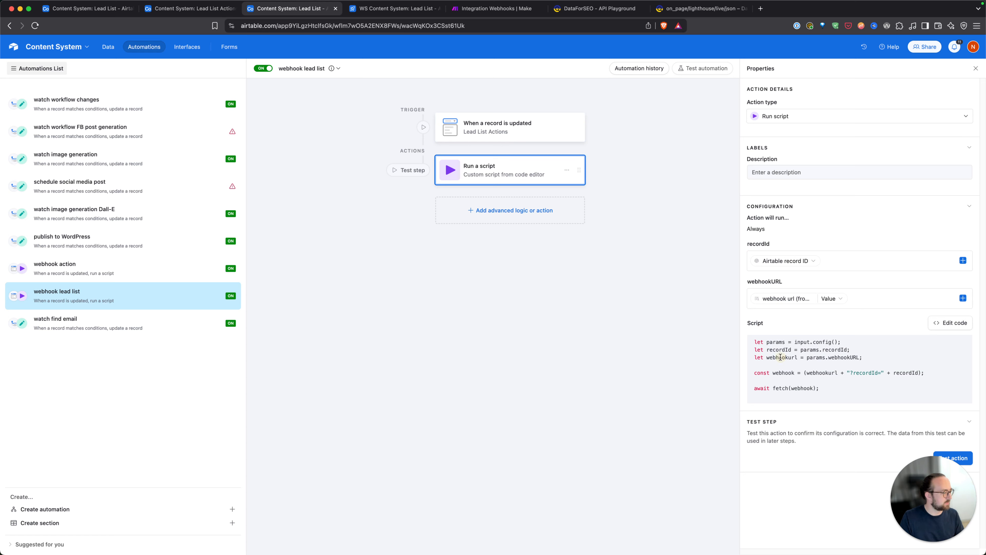
left_click_drag(767, 349, 879, 408)
left_click(655, 327)
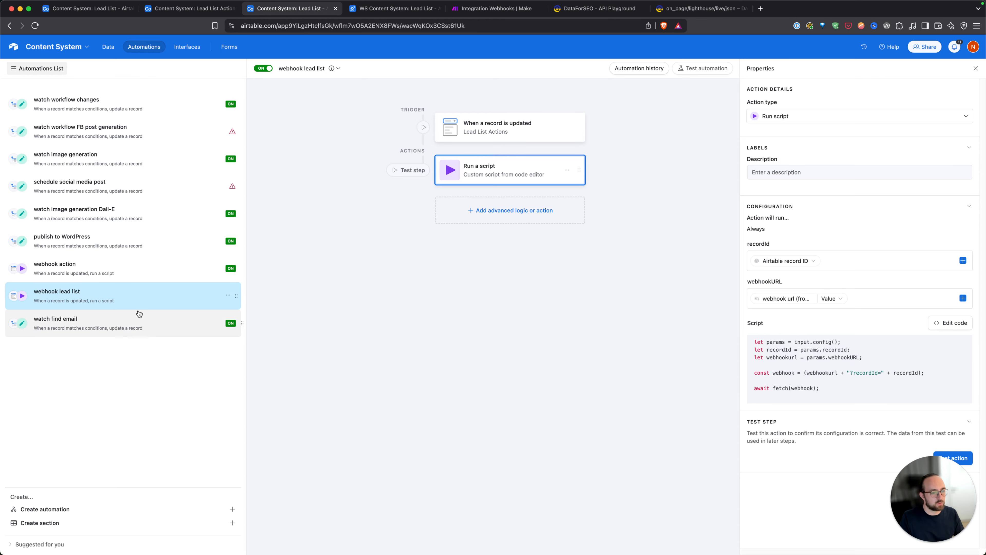
Duplicate the watch find email automation.
left_click(138, 322)
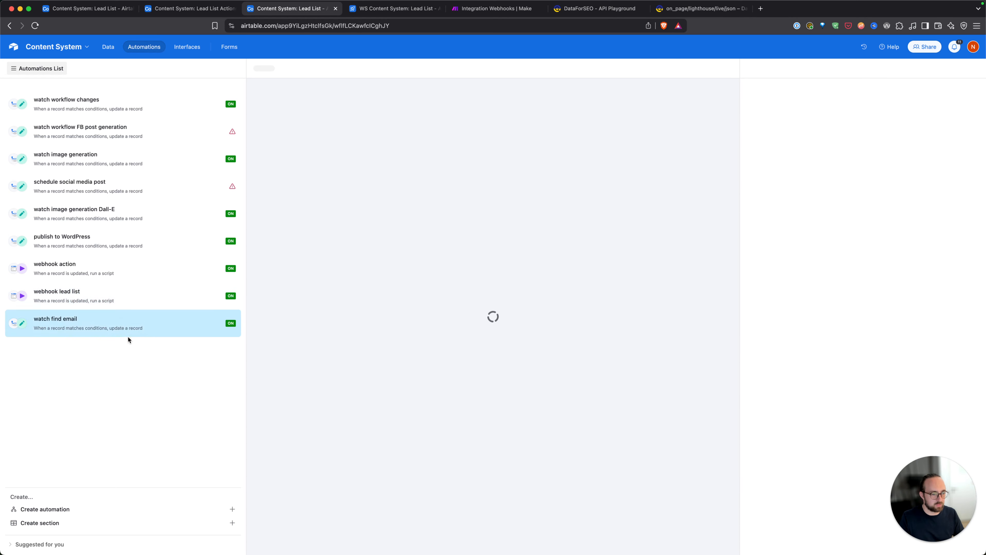
left_click(228, 323)
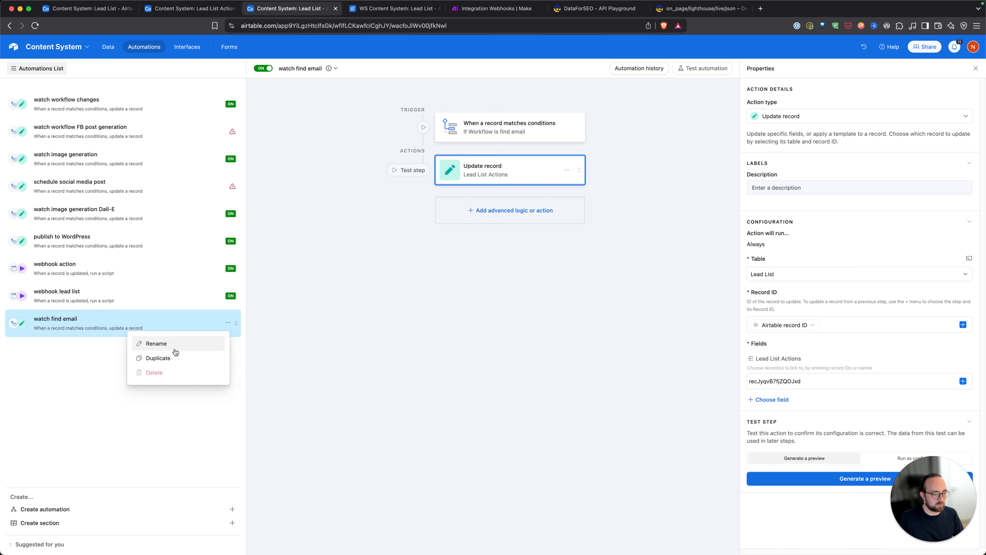
left_click(175, 358)
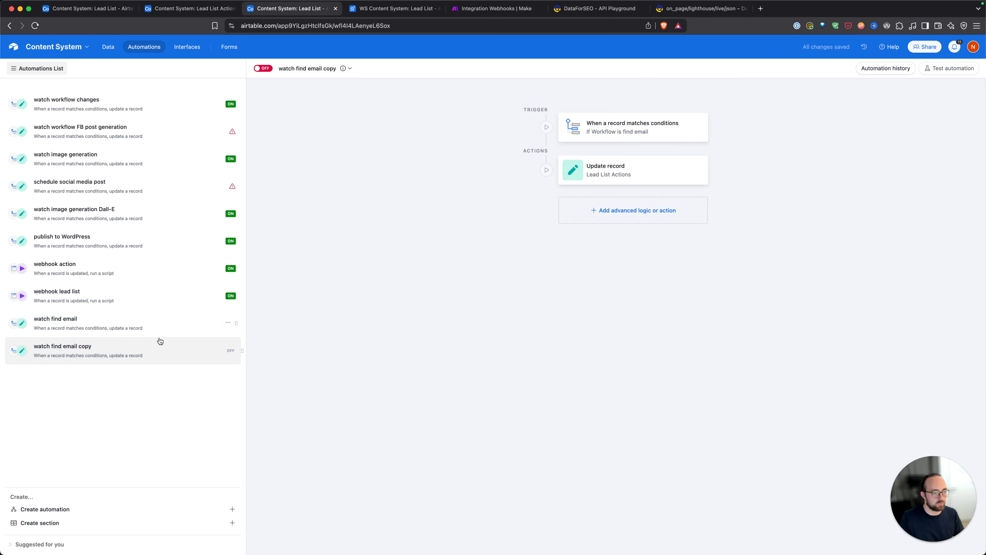
Rename the duplicated automation to "watch check SEO".
left_click(314, 67)
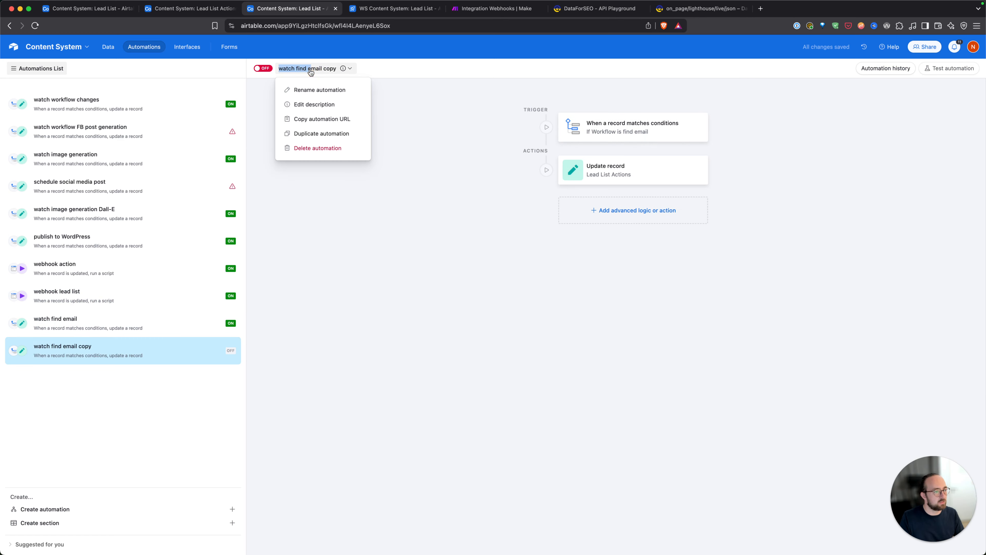
left_click(303, 68)
left_click(297, 68)
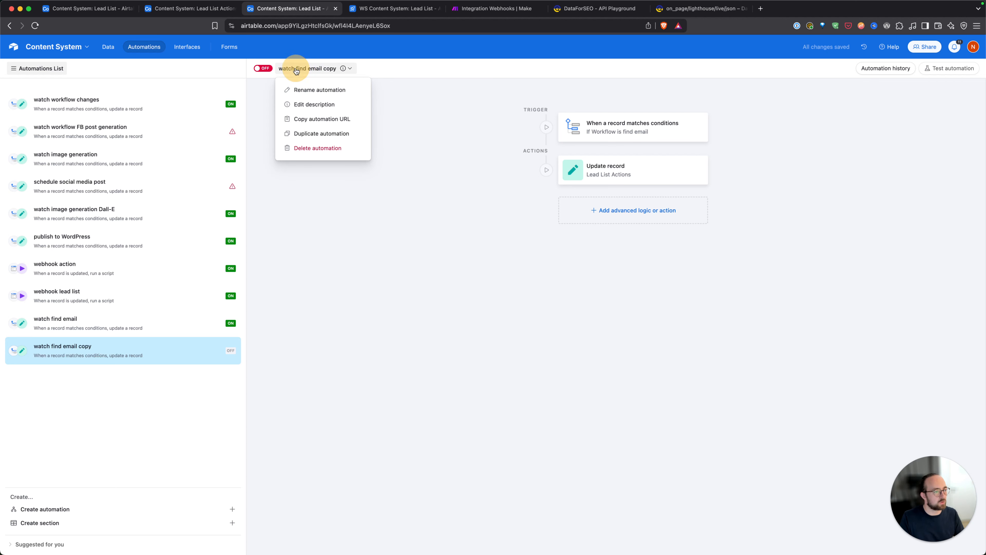
left_click(294, 90)
left_click_drag(295, 68, 371, 77)
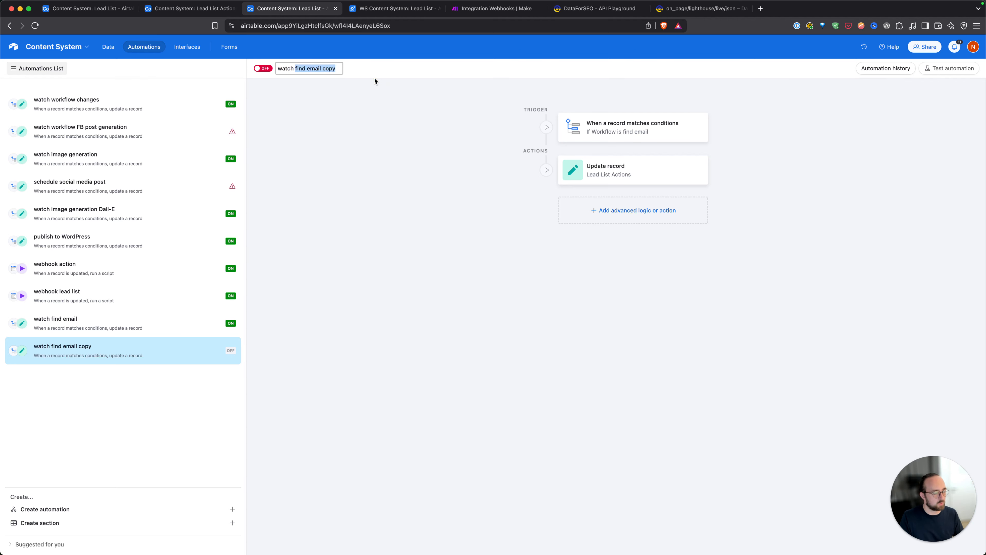
type("check SEO")
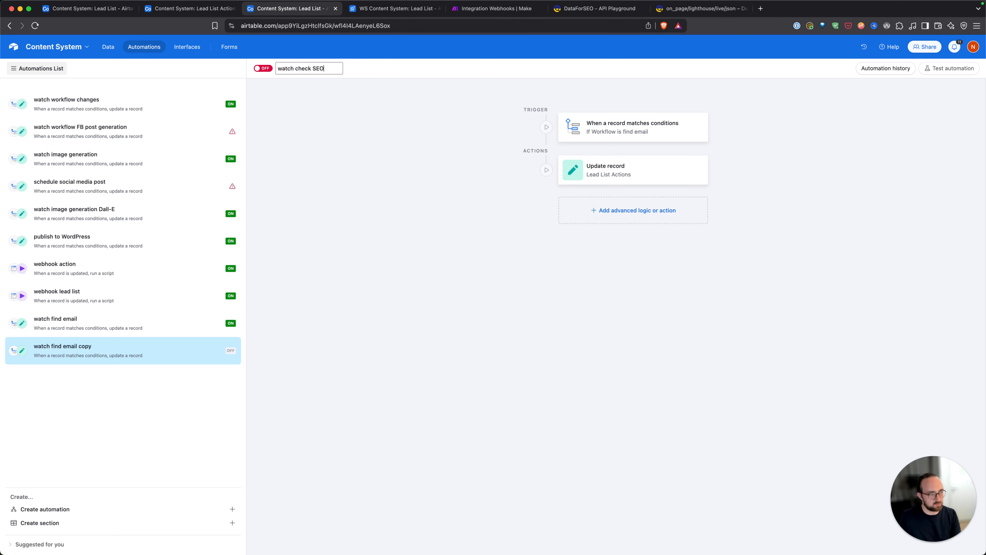
key("Return")
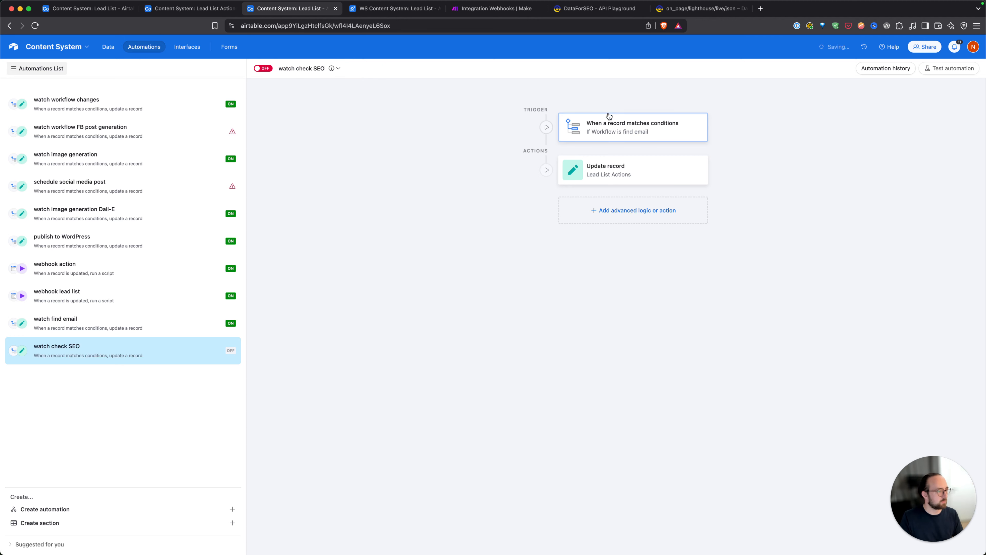
Check which Workflow options are available for the trigger condition of the watch check SEO automation.
left_click(629, 133)
left_click(879, 233)
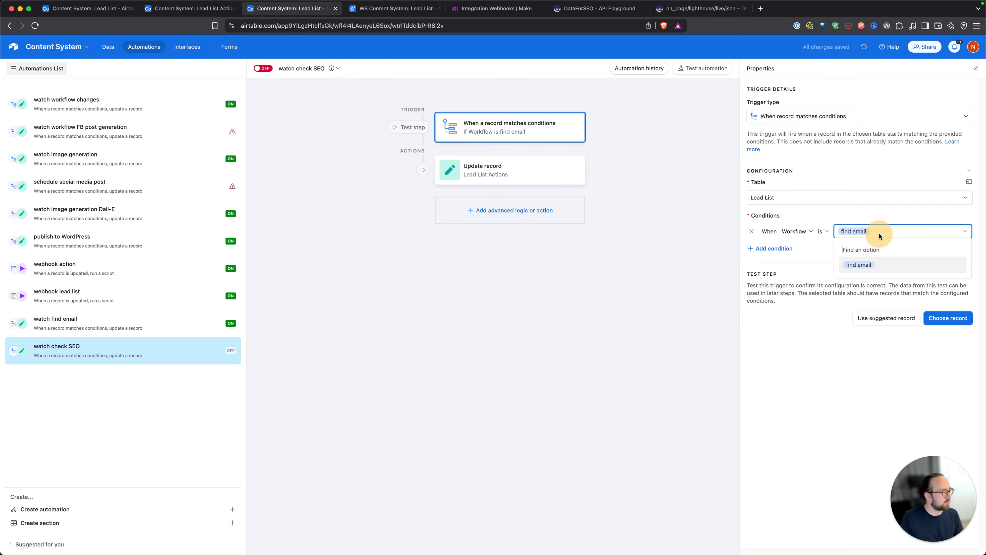
left_click(529, 200)
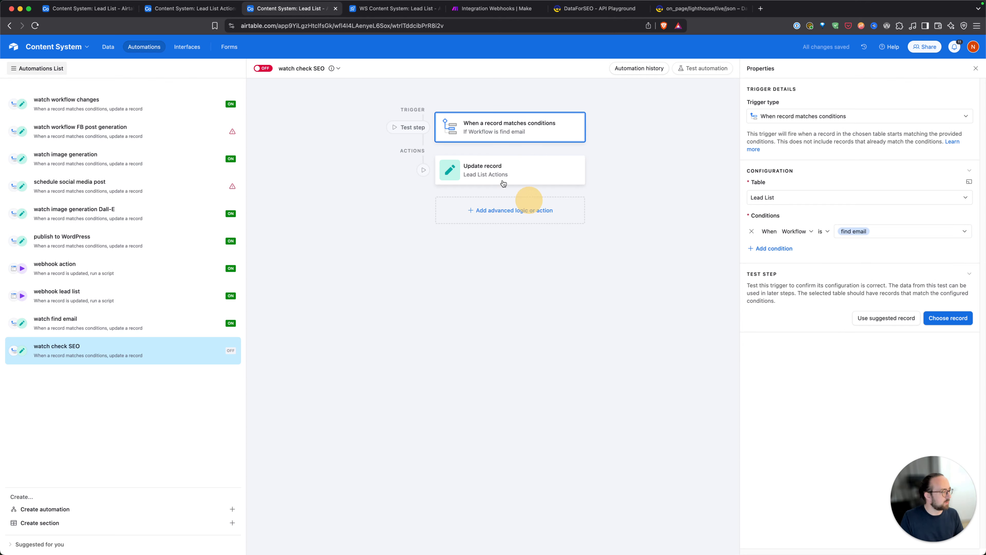
Add a "check SEO" option to the Workflow single select field of the Lead List table and save the field.
left_click(98, 9)
left_click(109, 47)
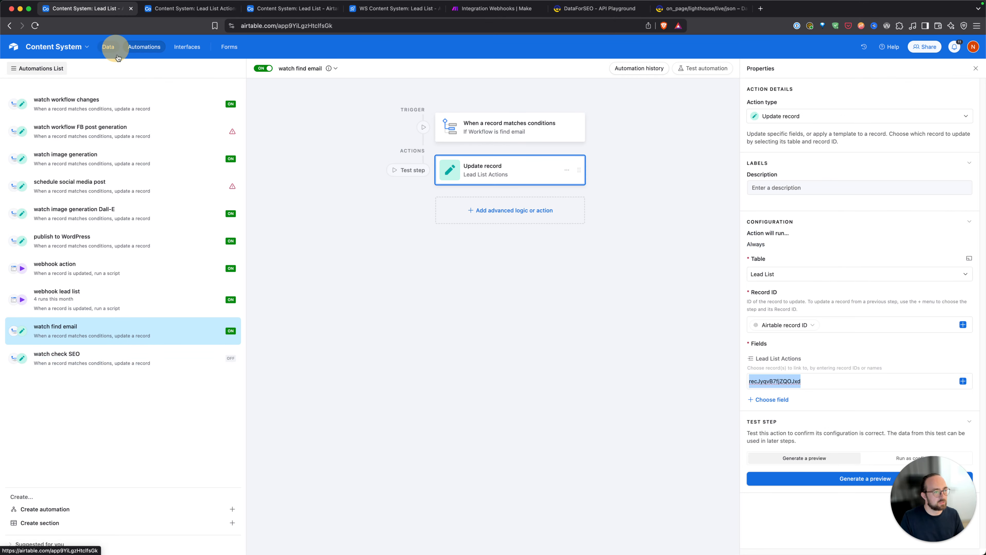
right_click(449, 99)
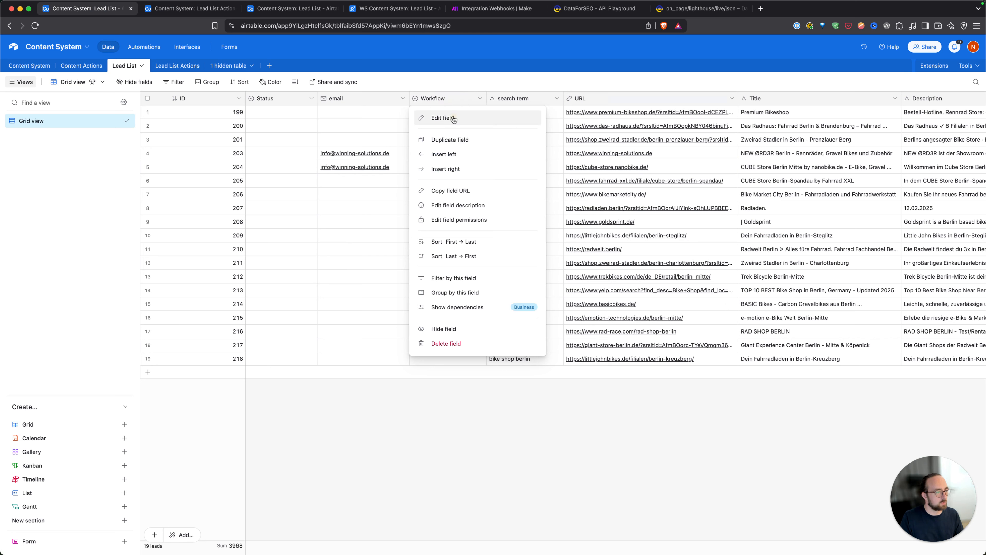
left_click(445, 118)
left_click(453, 261)
type("check SEO")
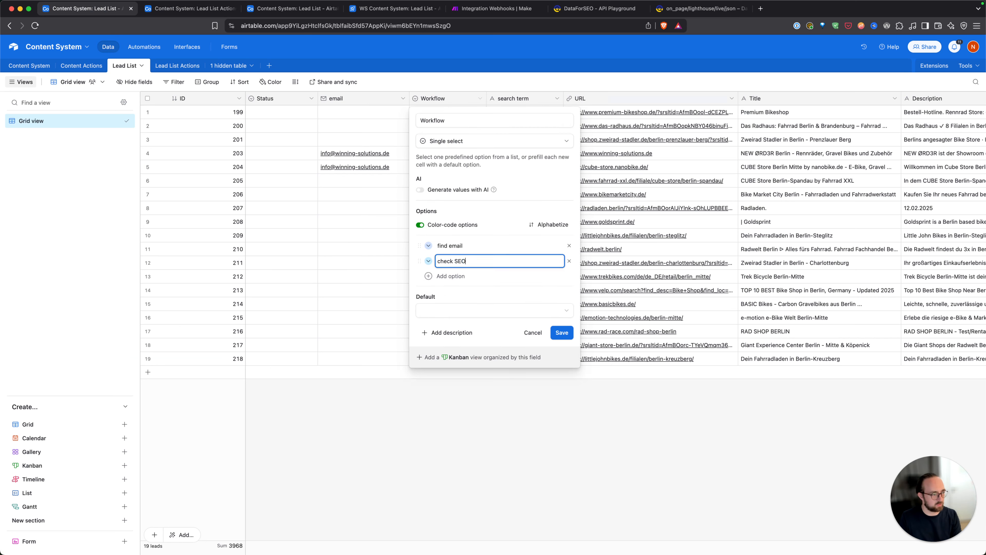
key("Return")
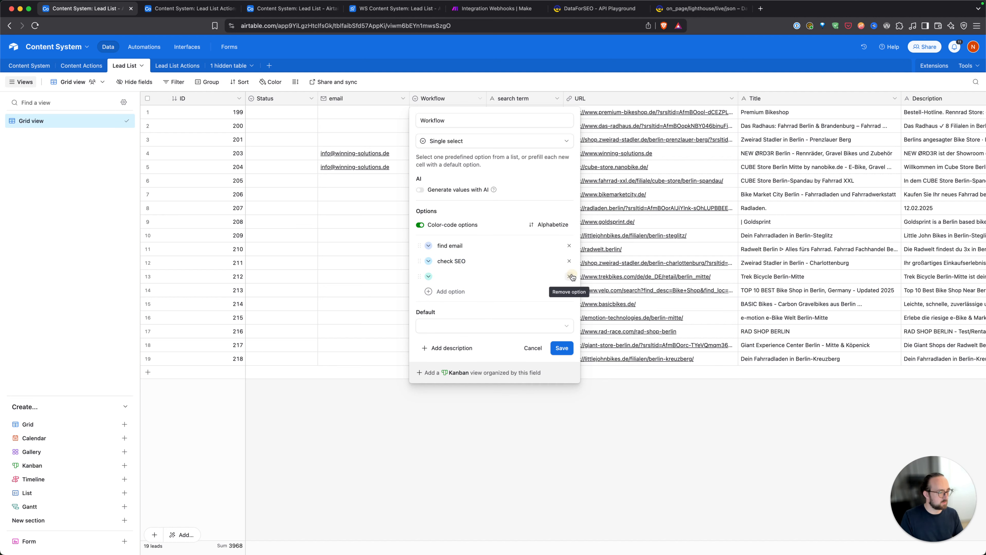
left_click(570, 276)
left_click(562, 332)
Set the trigger condition of the watch check SEO automation to Workflow is check SEO.
left_click(172, 14)
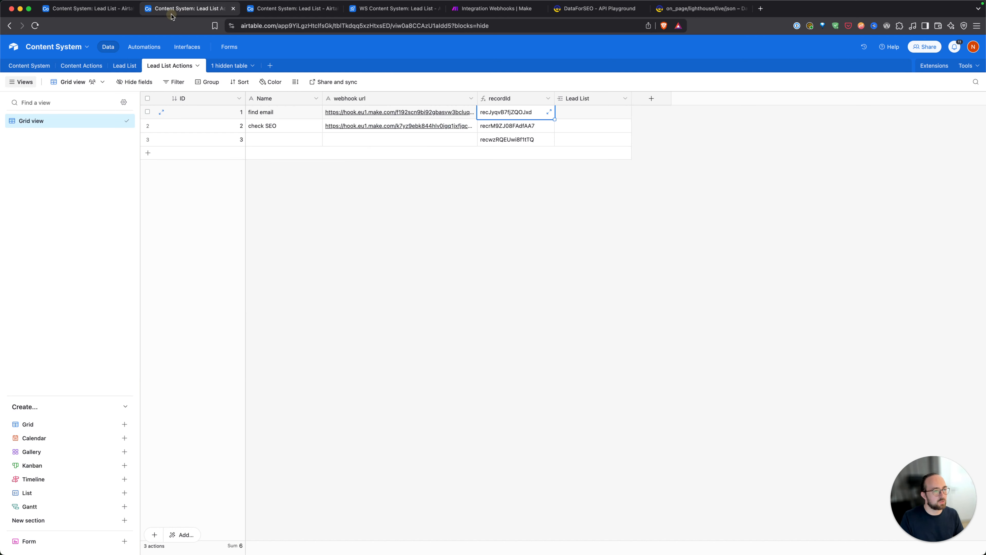
left_click(280, 8)
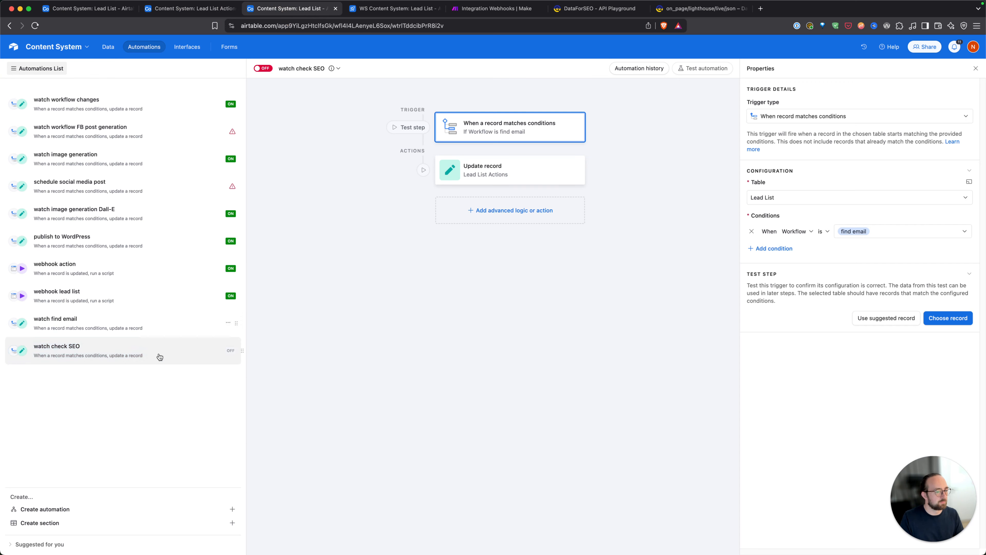
left_click(159, 356)
left_click(901, 233)
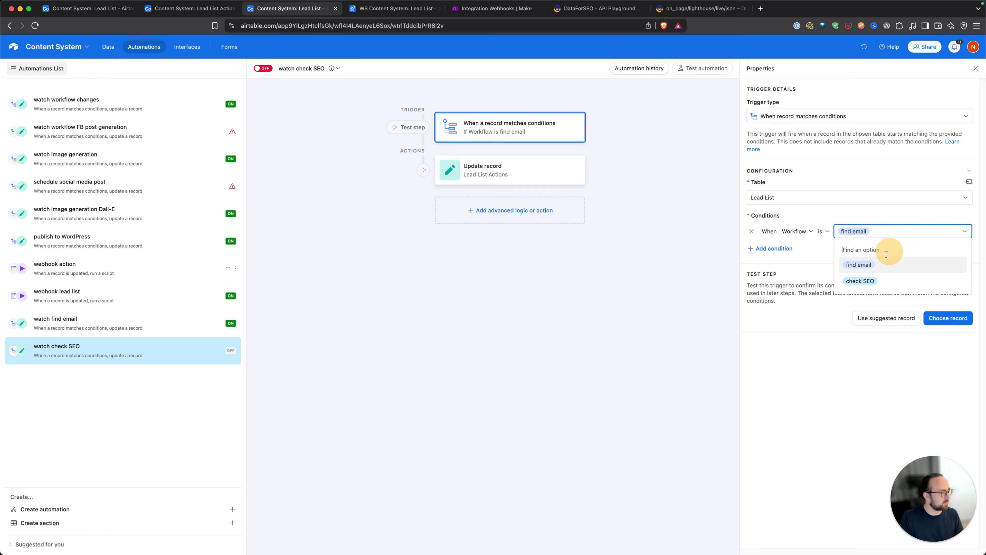
left_click(861, 280)
Replace the update action's Lead List Actions value with the check SEO row's recordId and turn the watch check SEO automation on.
left_click(495, 170)
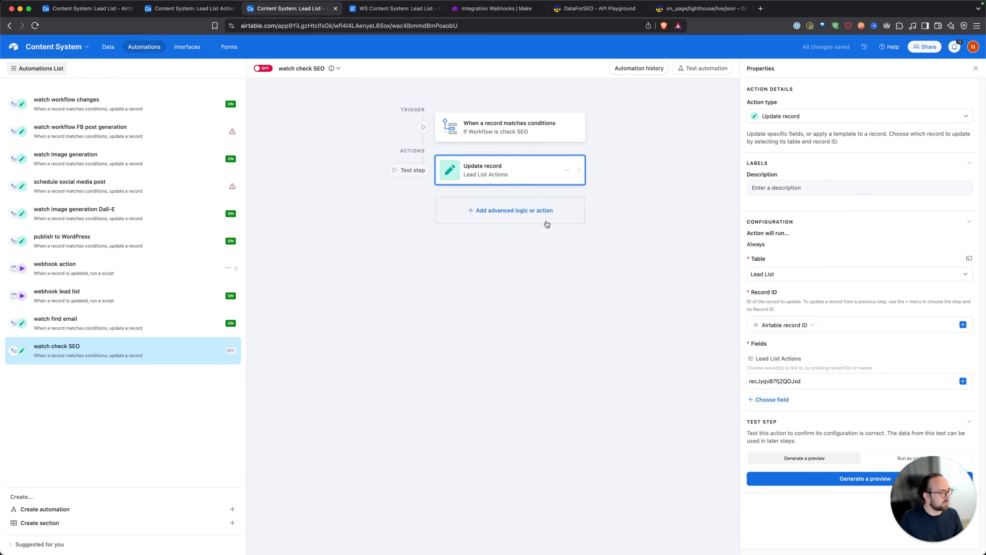
left_click(192, 8)
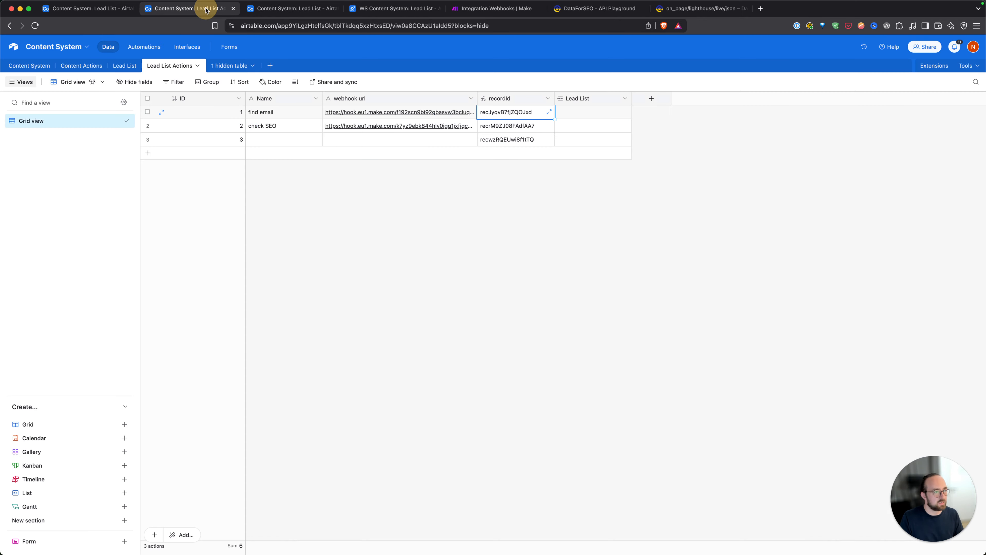
left_click(512, 128)
key("super+c")
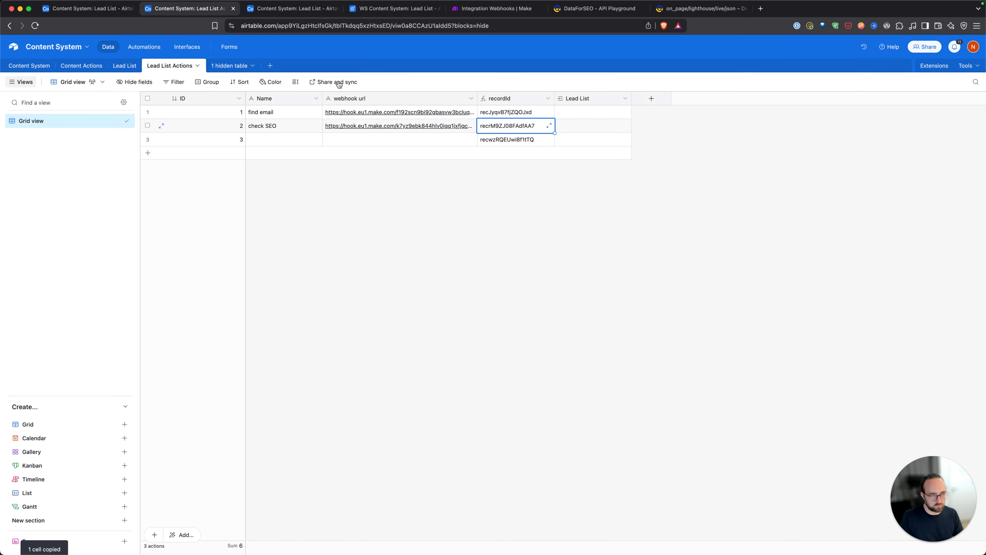
left_click(302, 12)
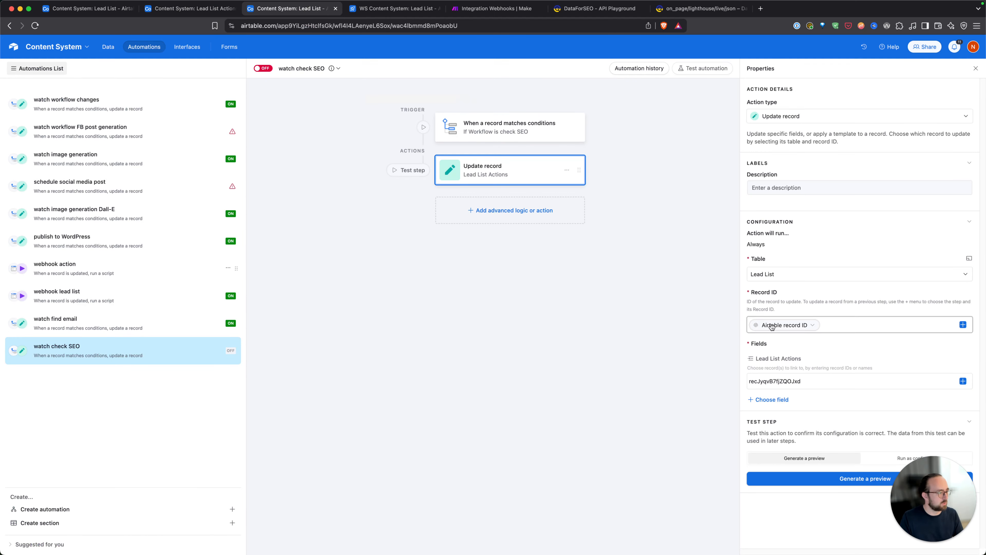
left_click_drag(805, 377, 731, 376)
key("super+v")
key("super+a")
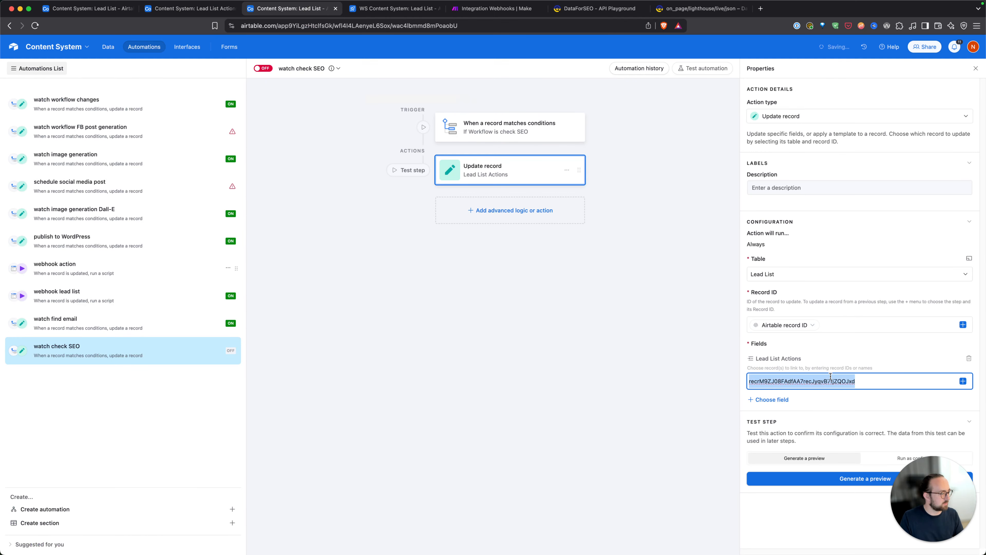
key("super+v")
left_click(645, 351)
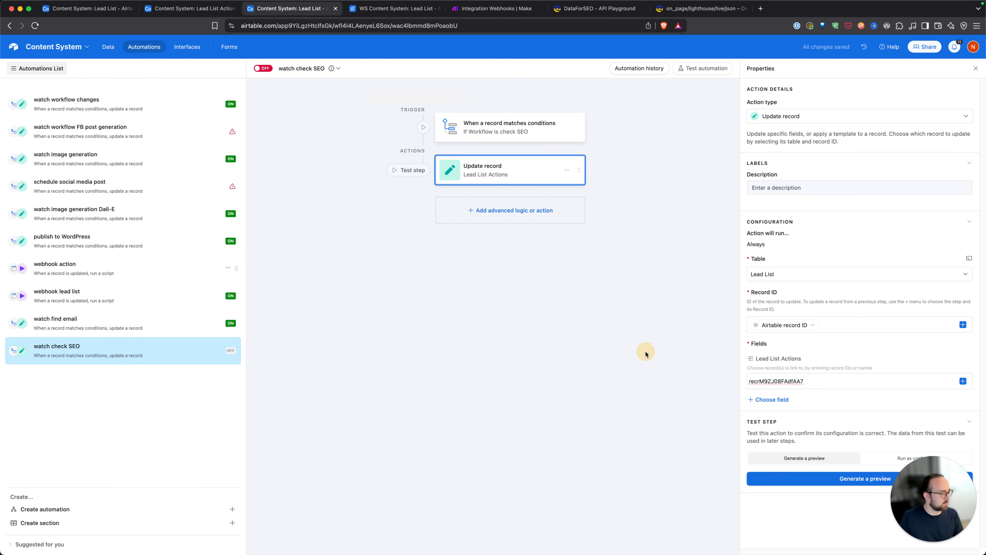
left_click(257, 69)
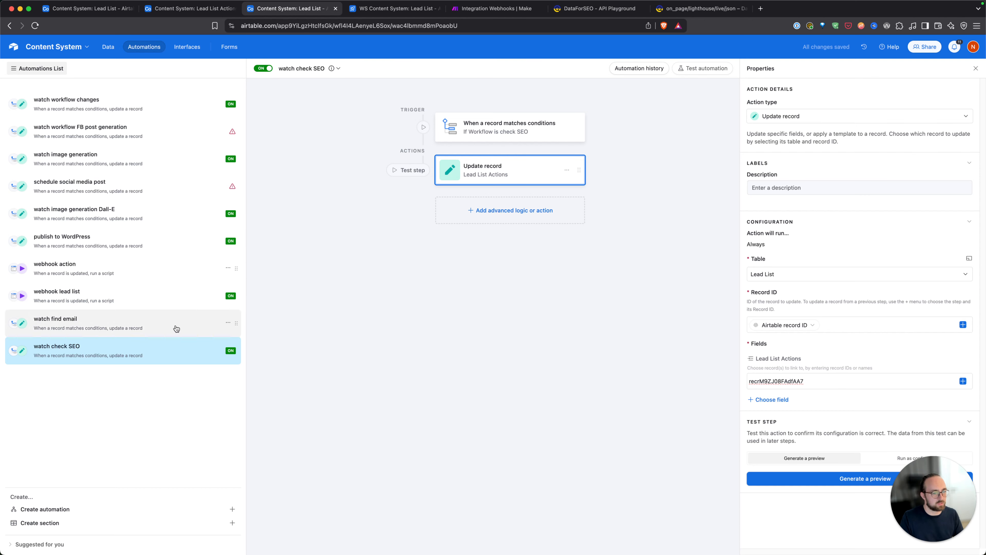
Set the Workflow of lead 204 in the Lead List table to check SEO.
left_click(105, 5)
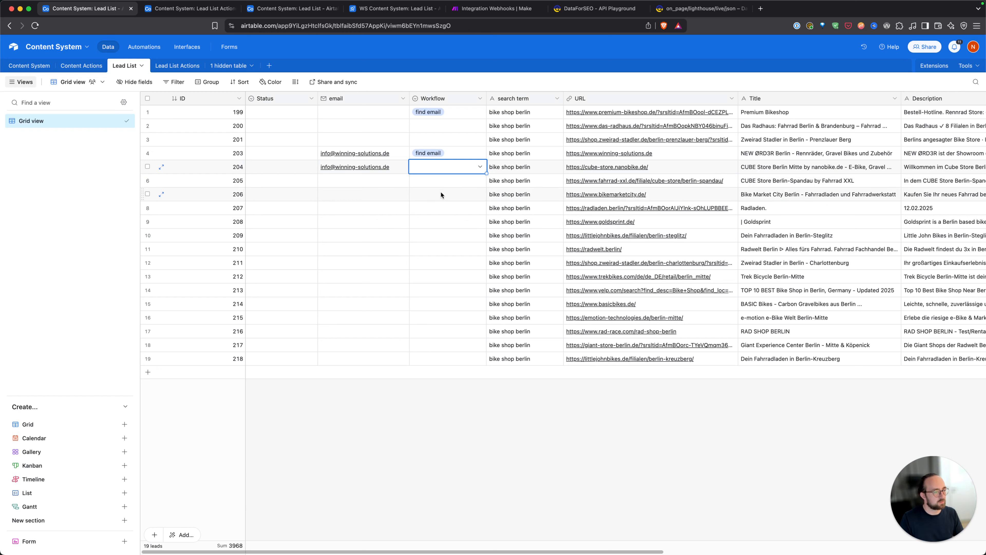
left_click(452, 171)
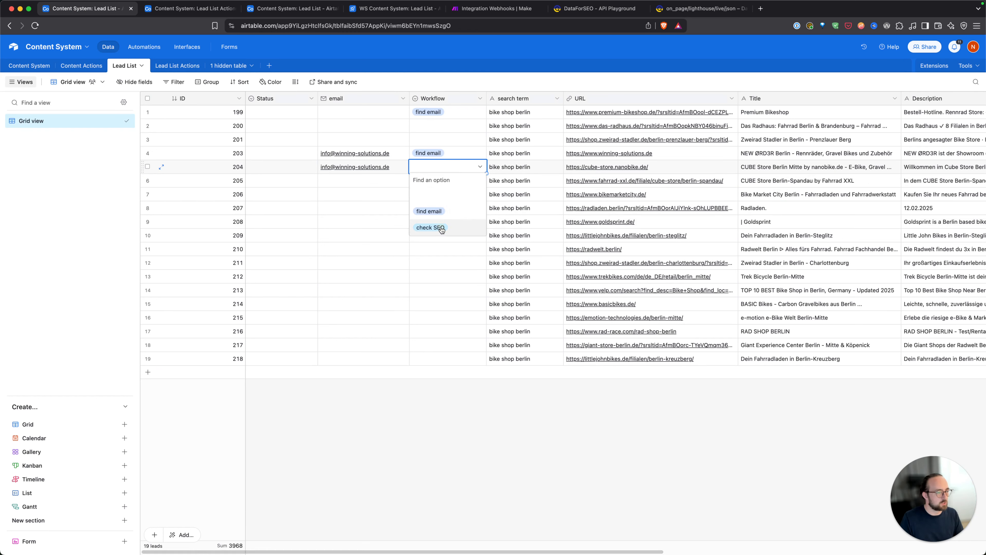
left_click(442, 228)
left_click(379, 192)
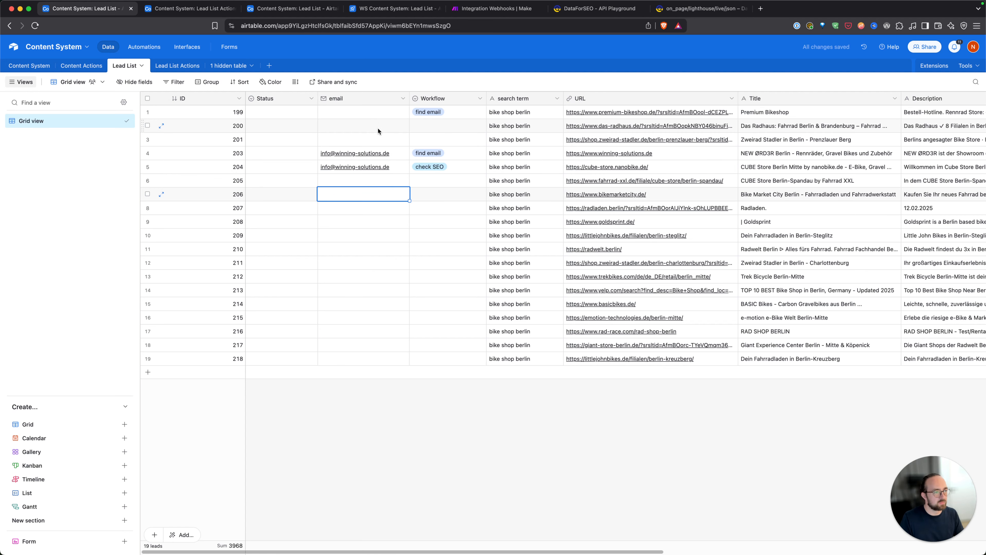
Switch to Make and check the data structure status of the check SEO dataforseo webhook.
left_click(490, 9)
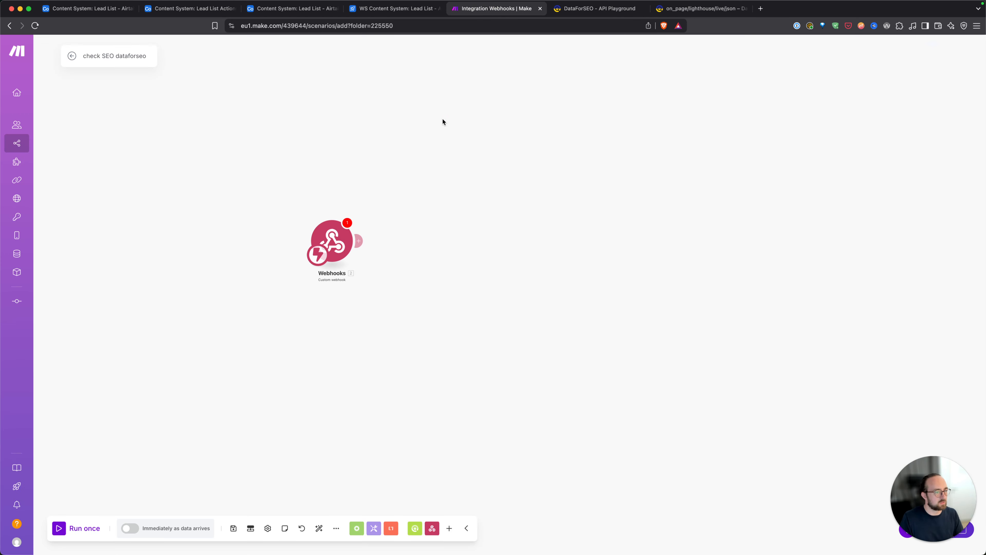
left_click(340, 228)
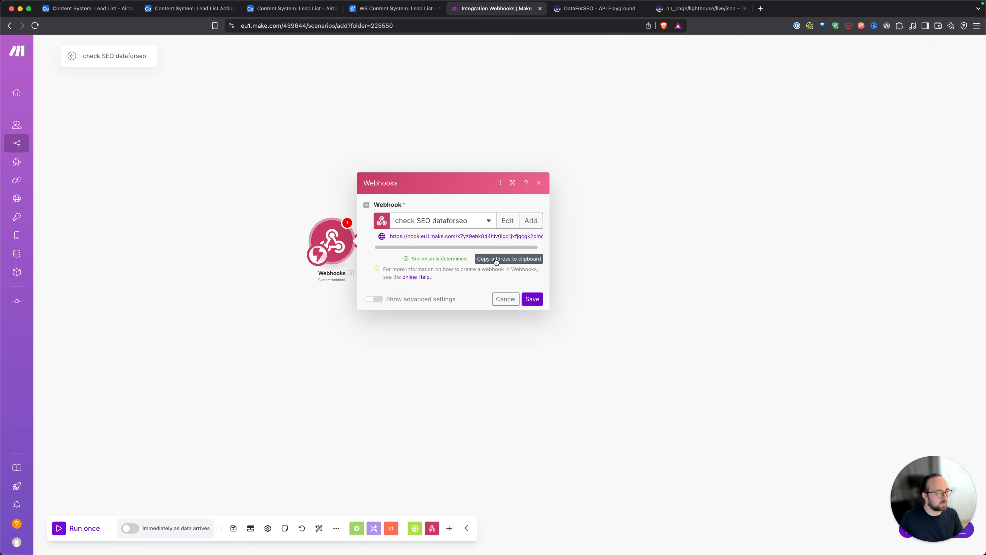
left_click(504, 298)
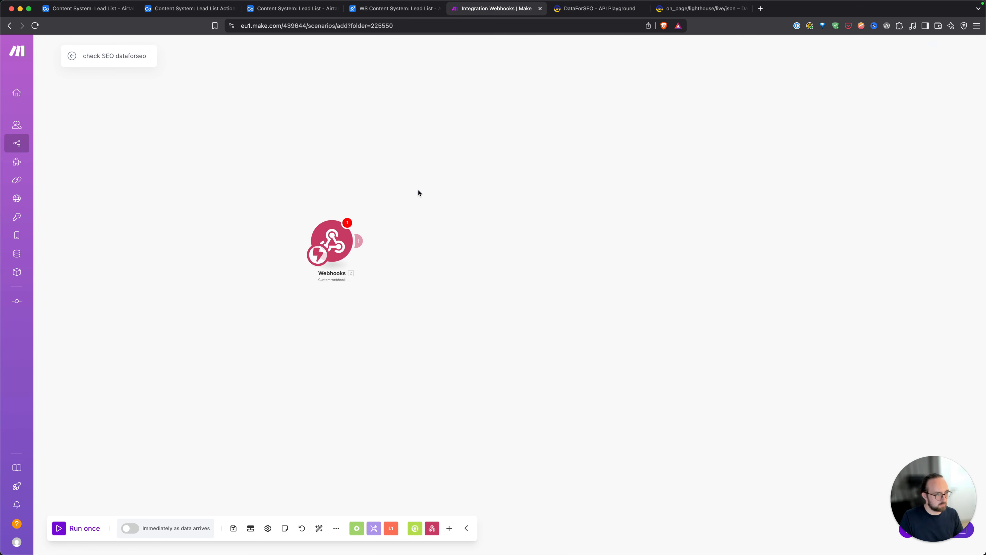
Reload the Make scenario and add a Custom webhook trigger that uses the check SEO dataforseo webhook.
key("super+r")
left_click(519, 197)
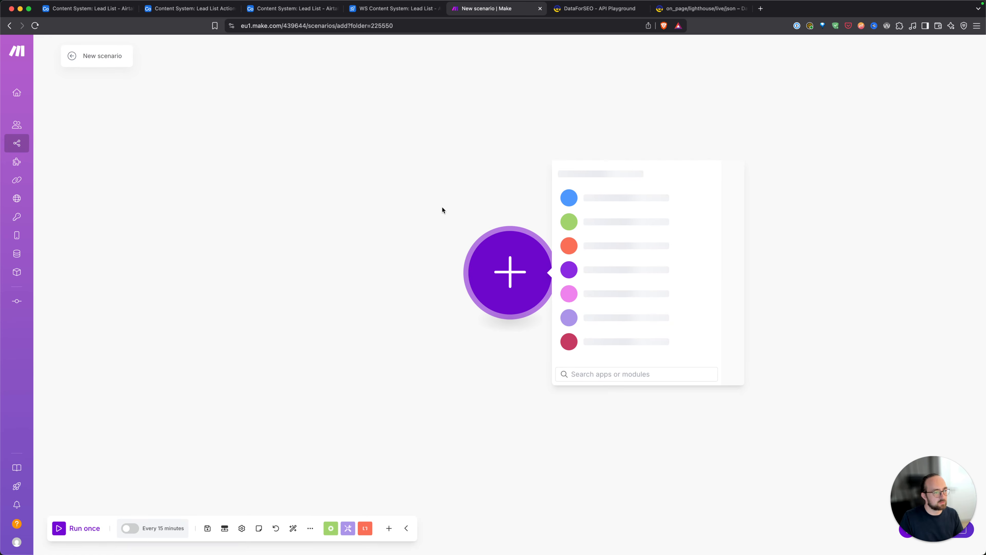
left_click(458, 178)
left_click(511, 269)
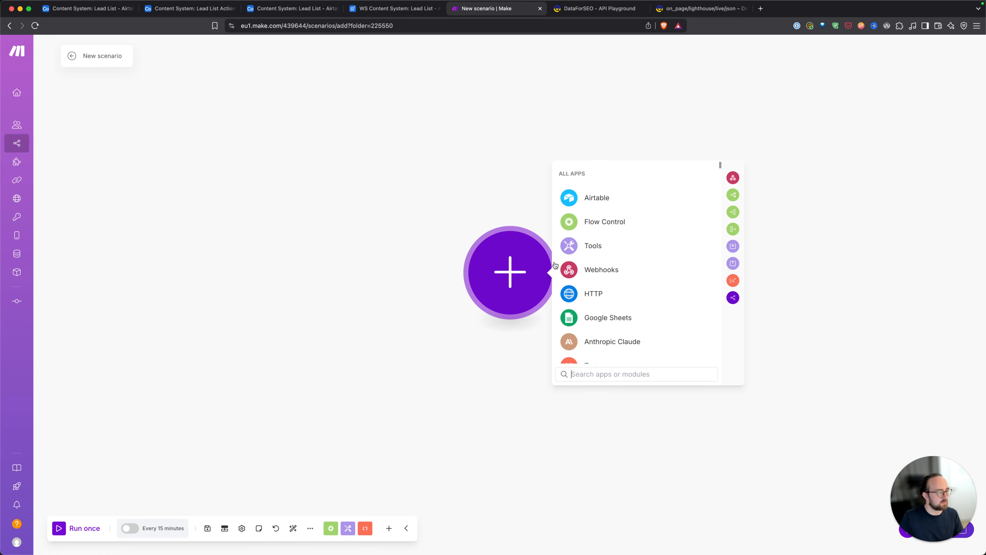
left_click(602, 268)
left_click(613, 272)
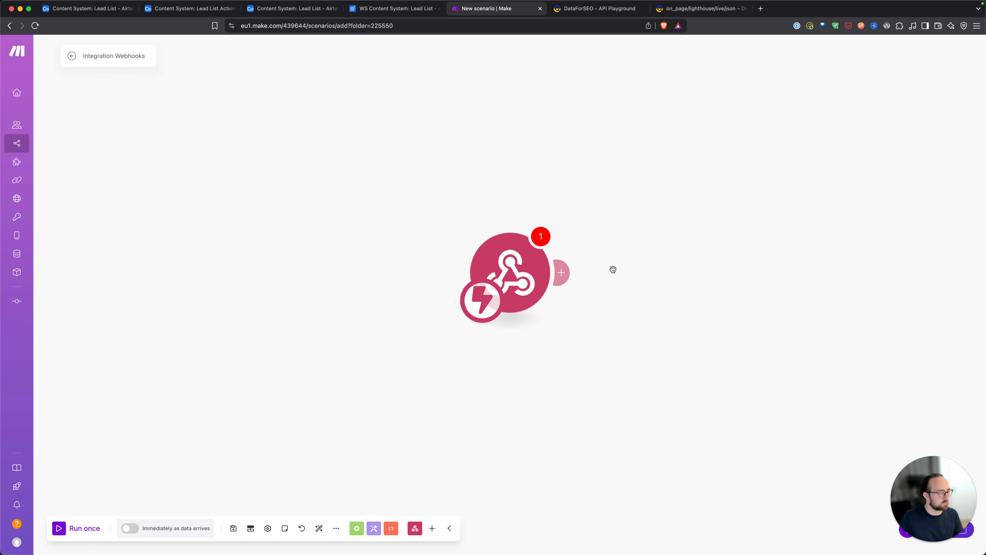
left_click(691, 270)
left_click(656, 299)
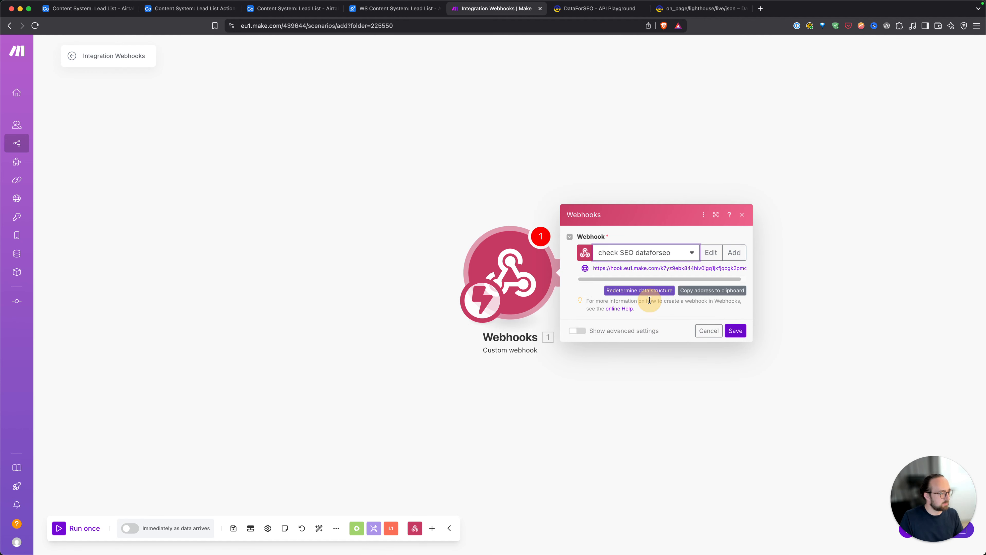
Start redetermining the data structure of the check SEO dataforseo webhook.
left_click(640, 290)
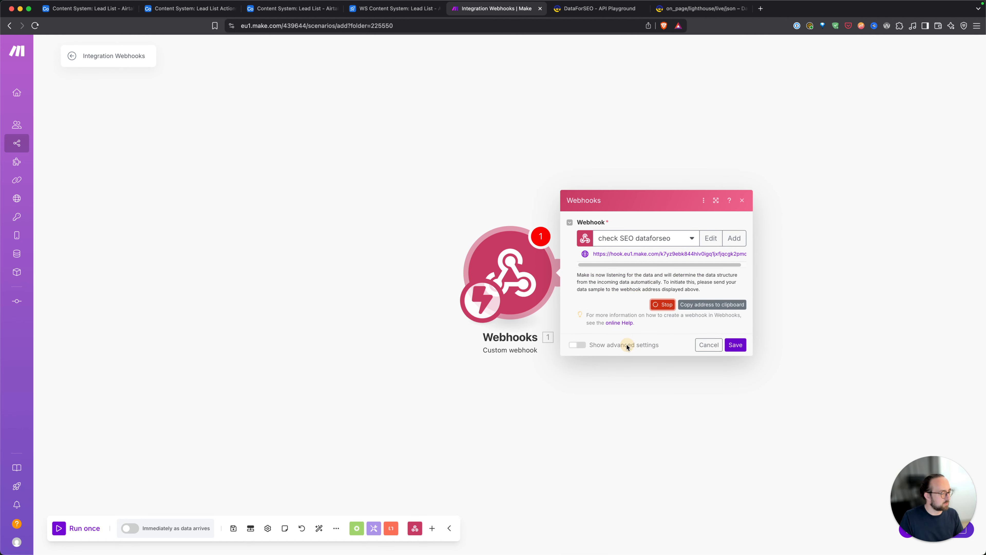
left_click_drag(640, 265, 575, 266)
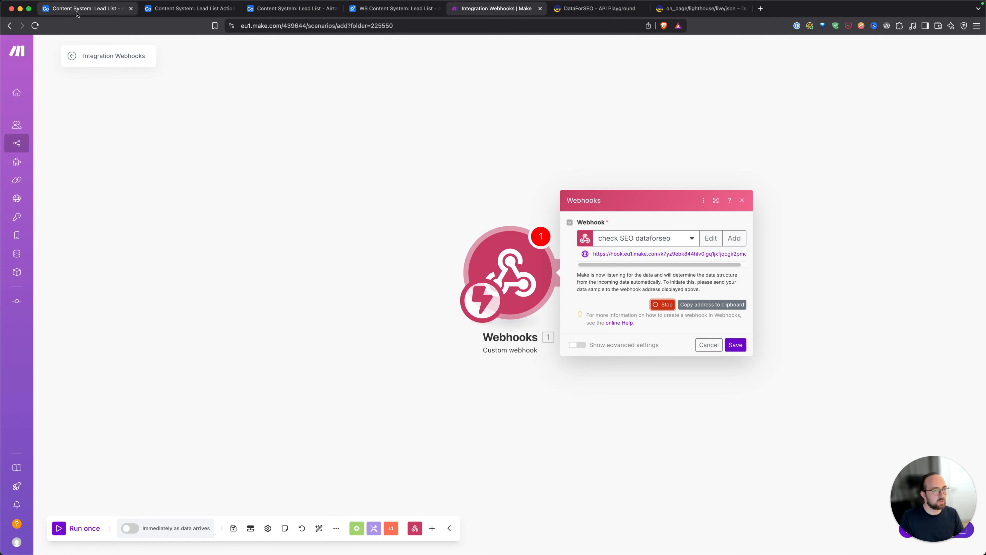
left_click(596, 11)
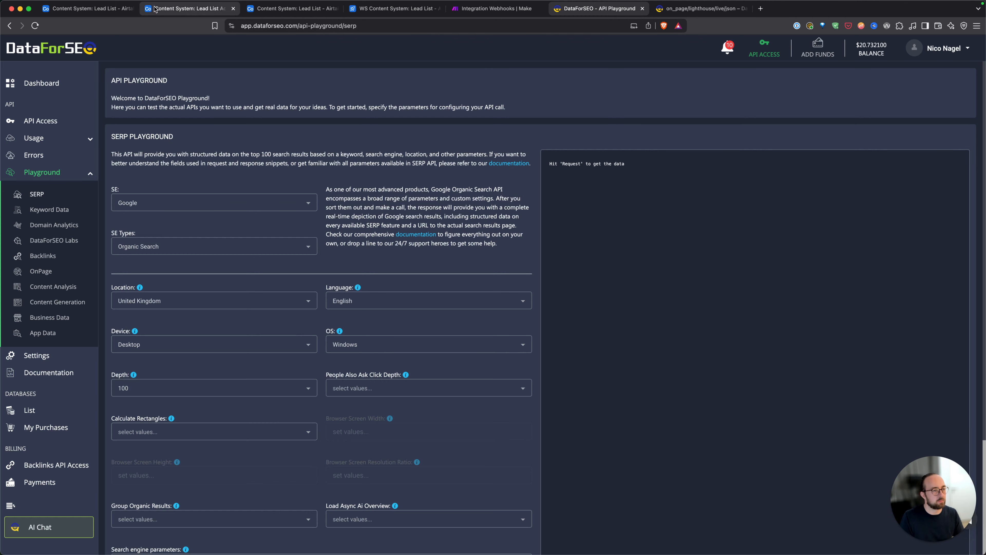
left_click(493, 9)
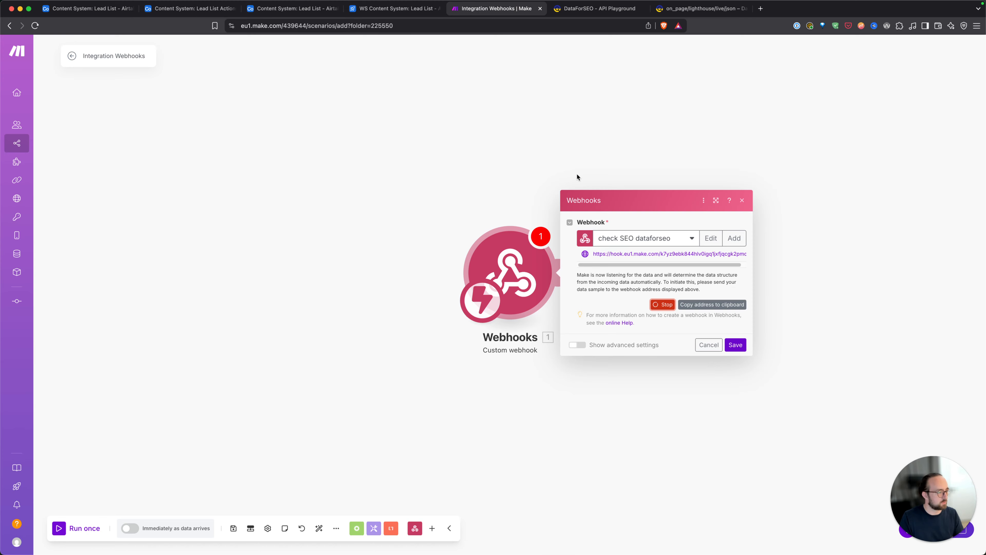
Switch to Airtable and clear the Workflow and Lead List Actions cells of lead 204.
left_click(67, 12)
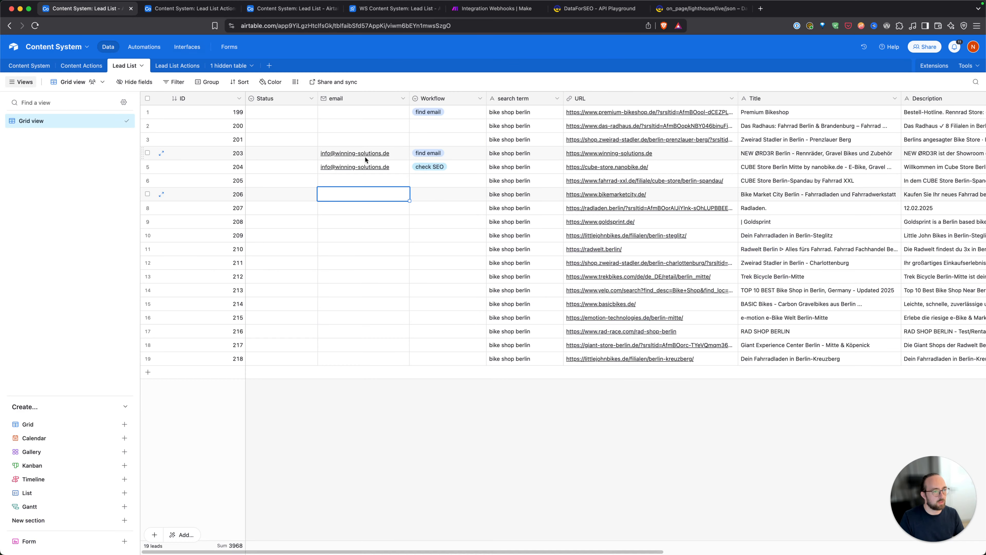
left_click(441, 170)
key("BackSpace")
scroll(441, 171, "right", 6)
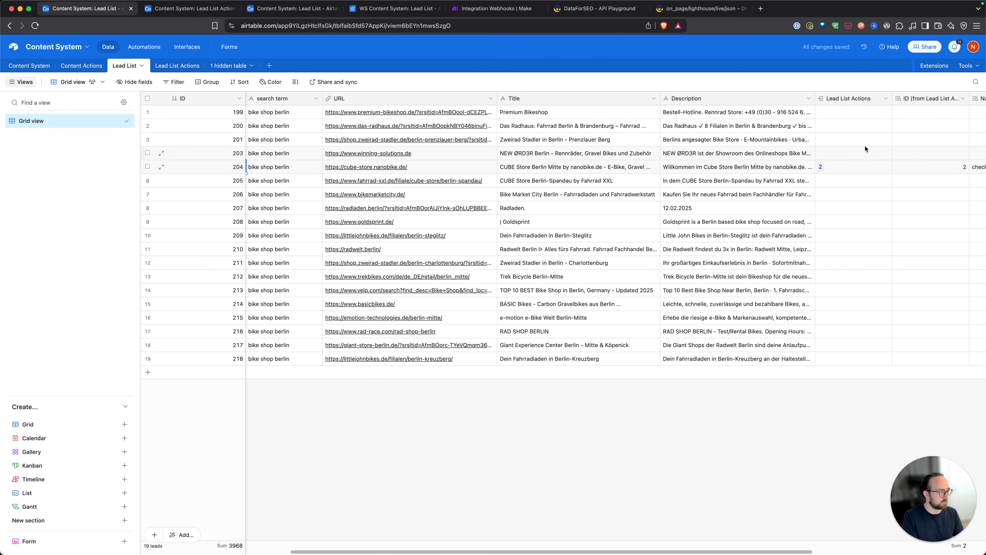
left_click(842, 166)
key("BackSpace")
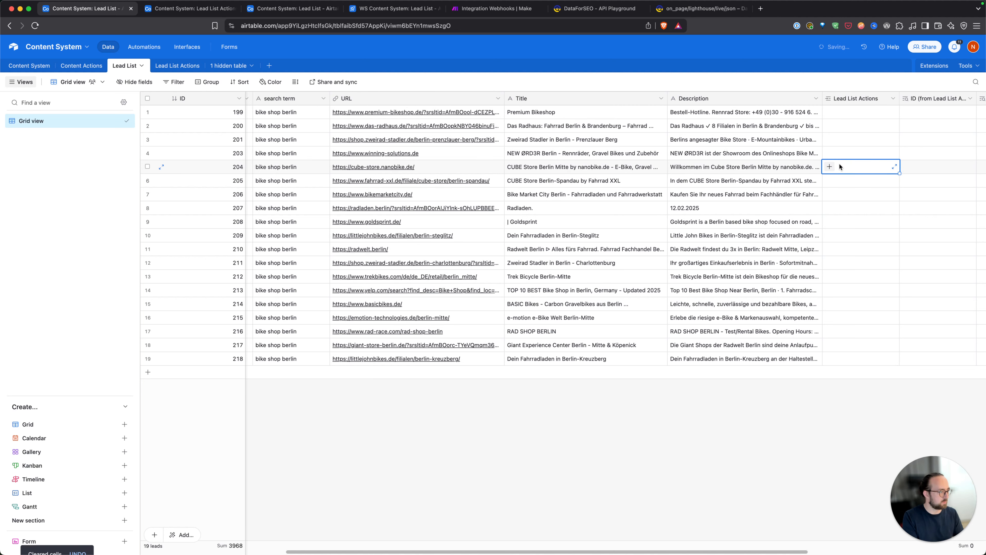
Select check SEO as the Workflow of lead 204 to send sample data to the webhook.
scroll(448, 179, "left", 5)
left_click(385, 165)
left_click(386, 165)
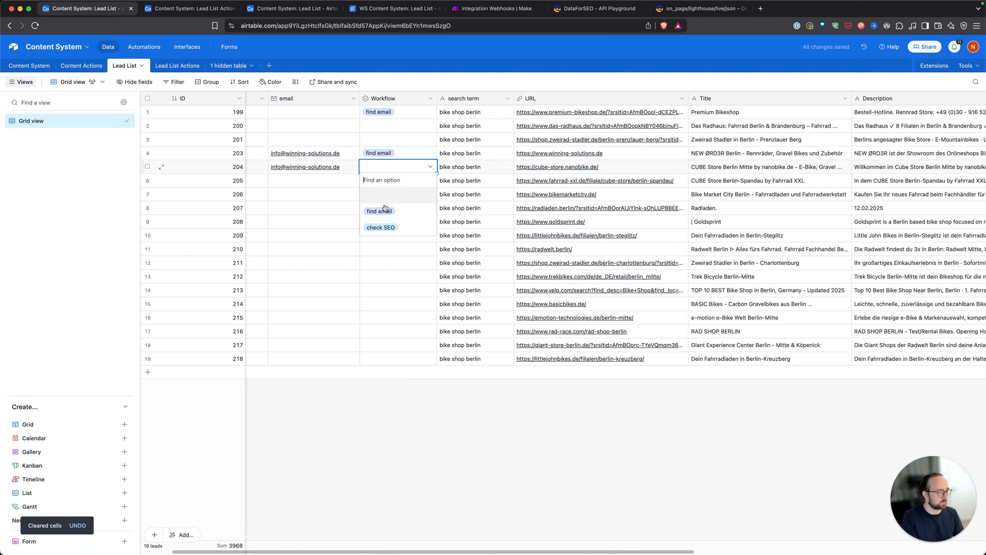
left_click(380, 227)
left_click(388, 181)
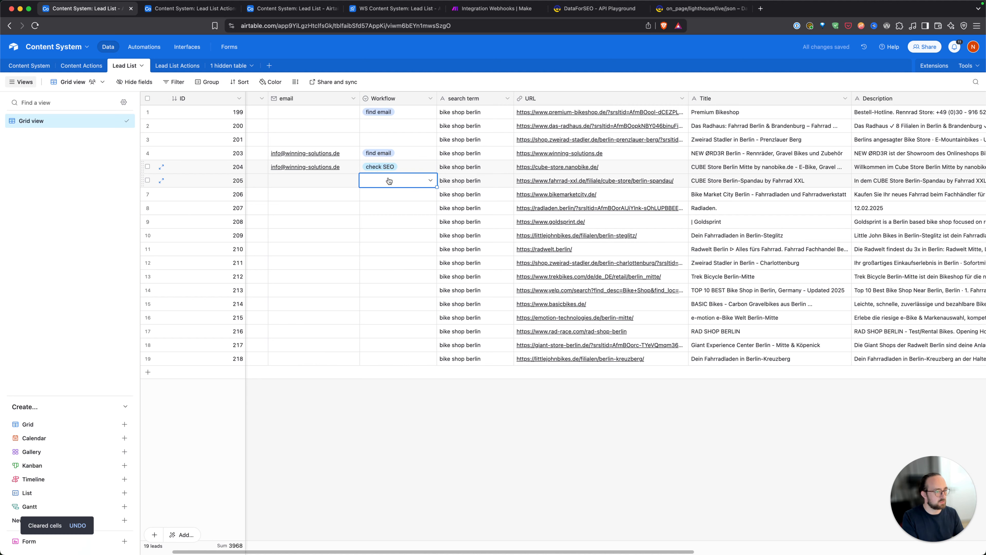
Switch to Make and save the Webhooks module with the check SEO dataforseo webhook.
left_click(493, 8)
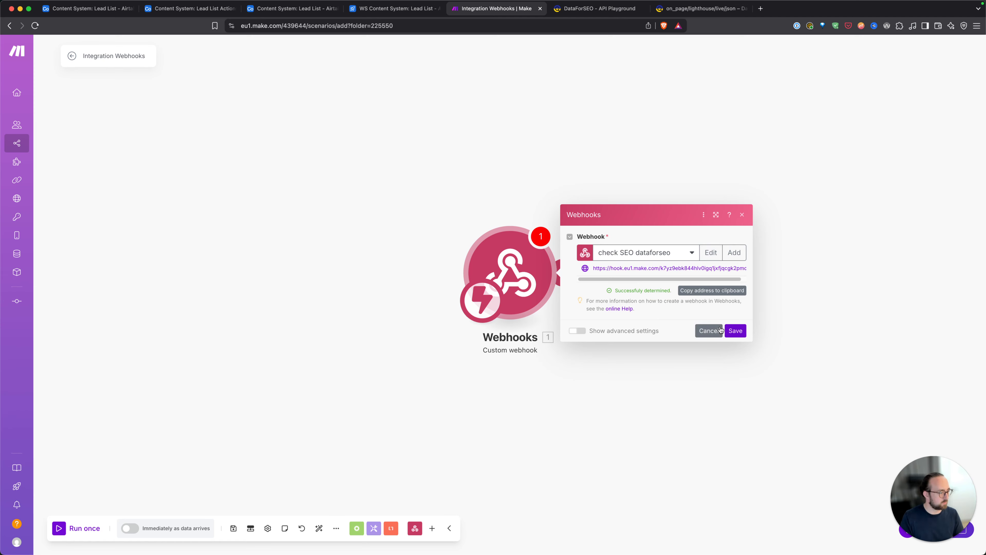
left_click(735, 331)
left_click_drag(513, 300, 375, 254)
left_click(104, 10)
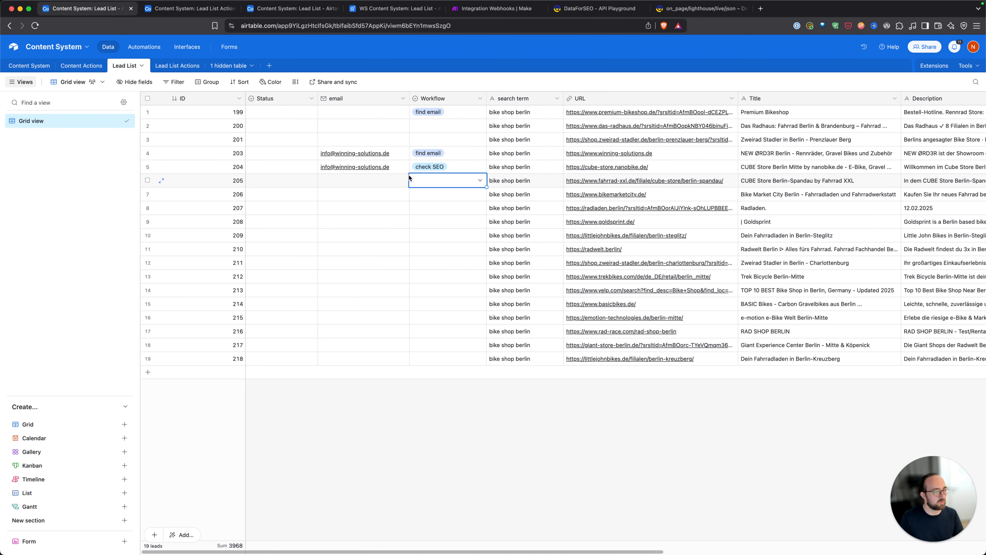
Clear the Workflow and Lead List Actions cells of lead 204 in Airtable.
left_click(449, 167)
key("BackSpace")
scroll(450, 167, "right", 10)
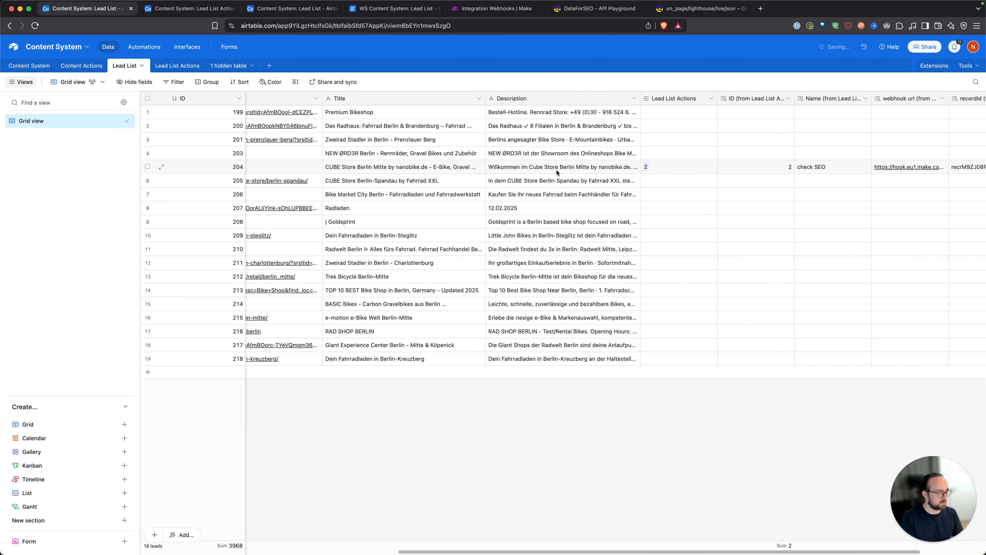
left_click(682, 166)
key("BackSpace")
scroll(656, 177, "left", 3)
scroll(644, 176, "left", 8)
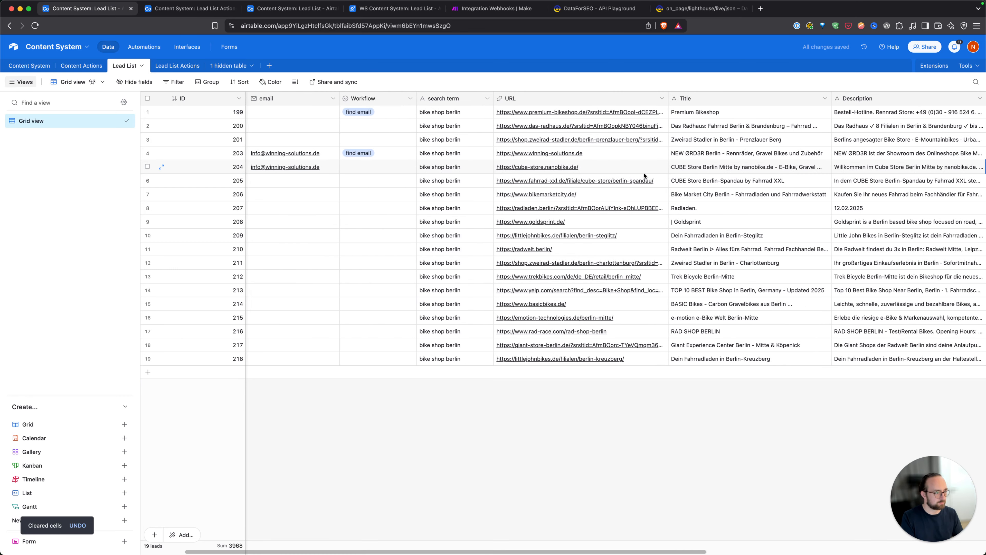
left_click(456, 167)
Switch to Make and add an Airtable Get a Record module after the Webhooks module.
left_click(495, 8)
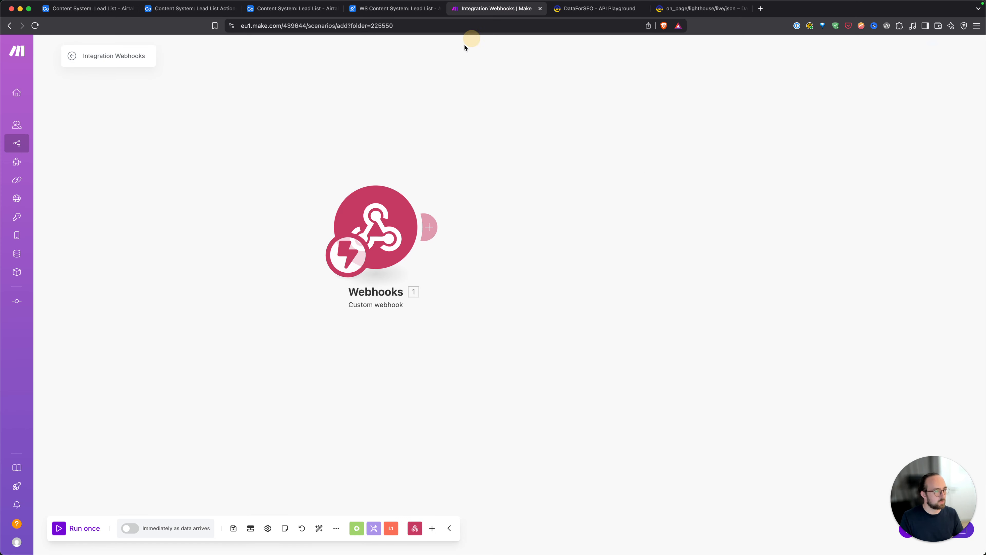
left_click(429, 227)
left_click(633, 200)
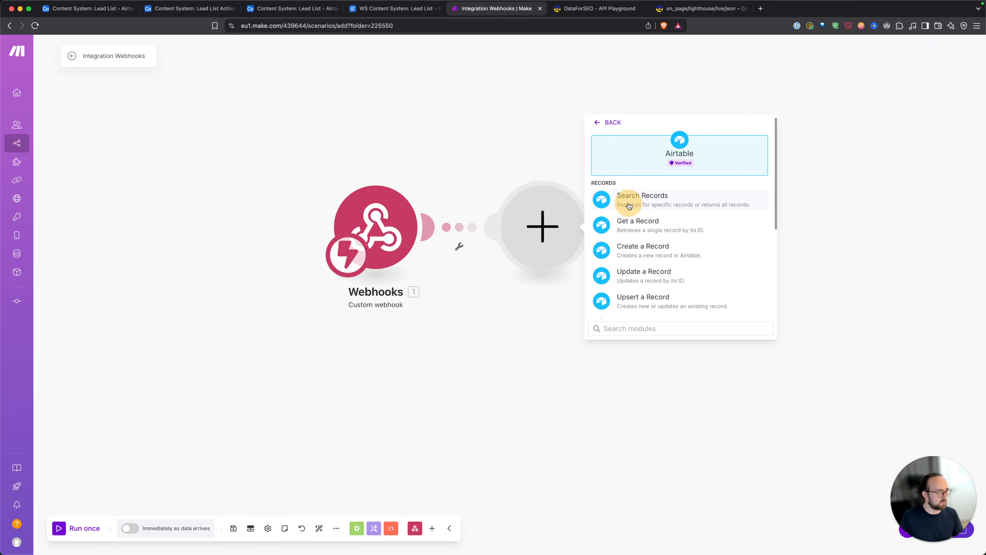
left_click(667, 230)
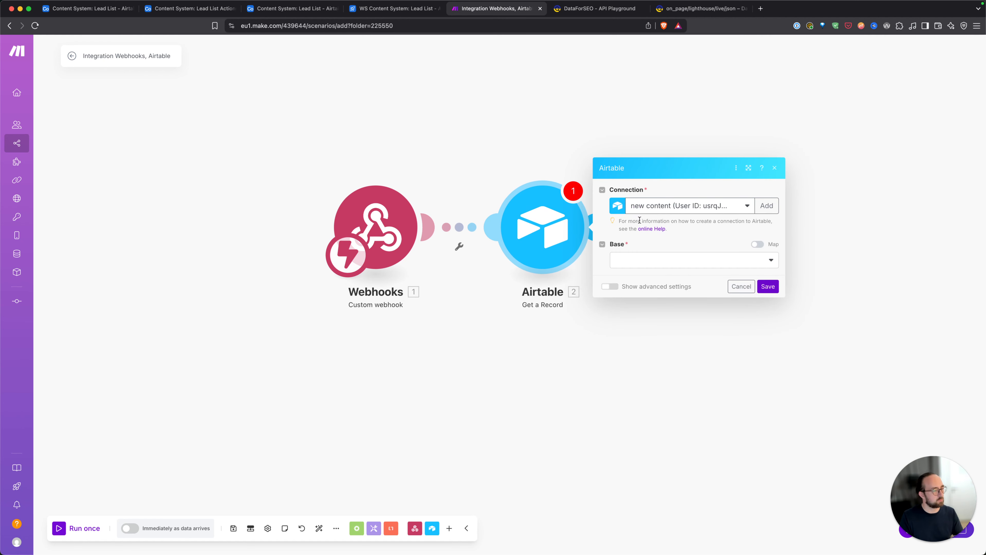
Configure Get a Record with the Content System base, the Lead List table and the webhook's recordId as Record ID, and save it.
left_click(744, 260)
left_click(643, 273)
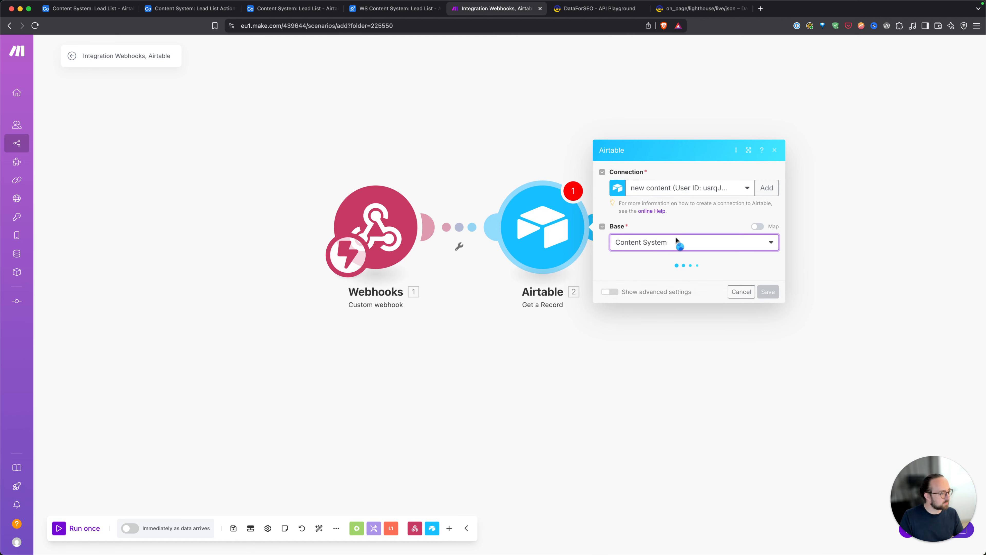
left_click(661, 277)
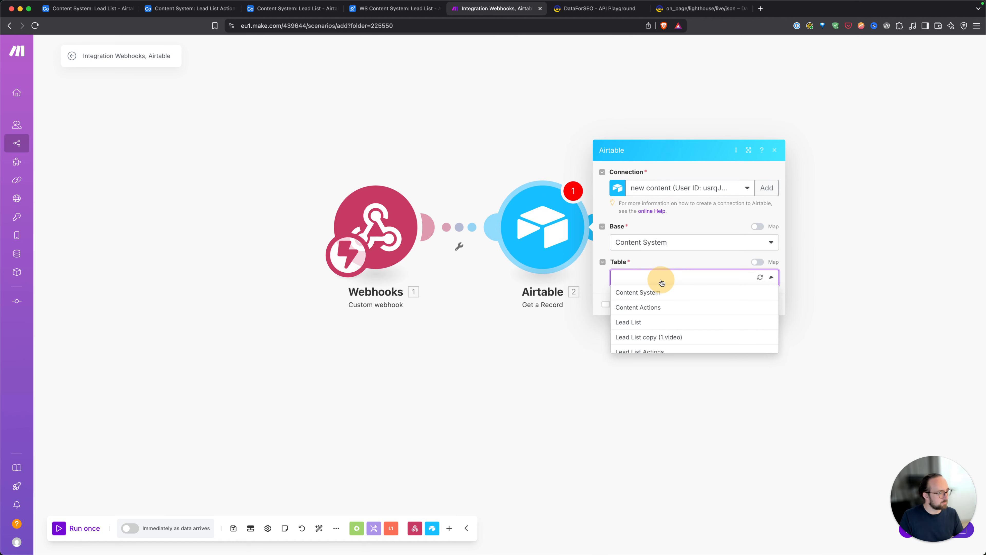
left_click(695, 323)
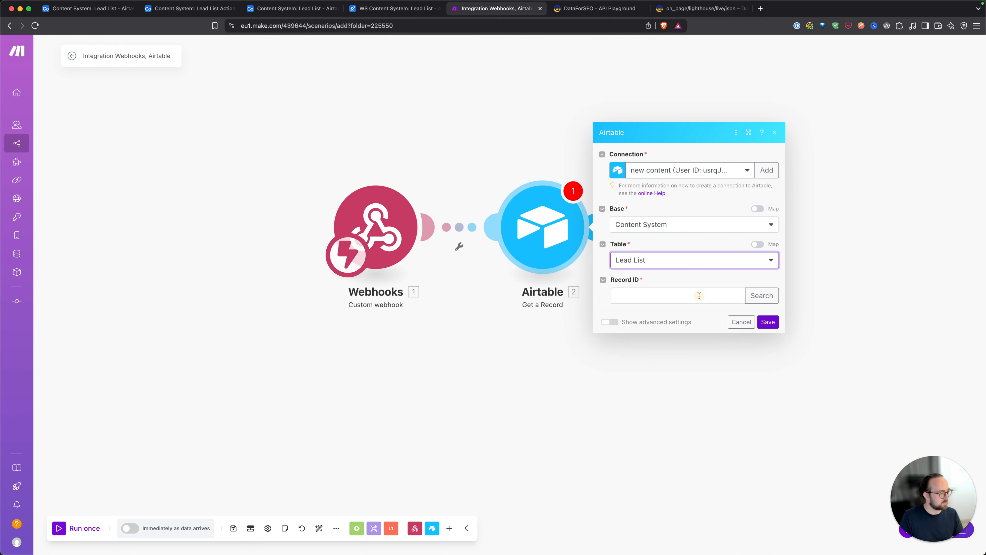
left_click(699, 296)
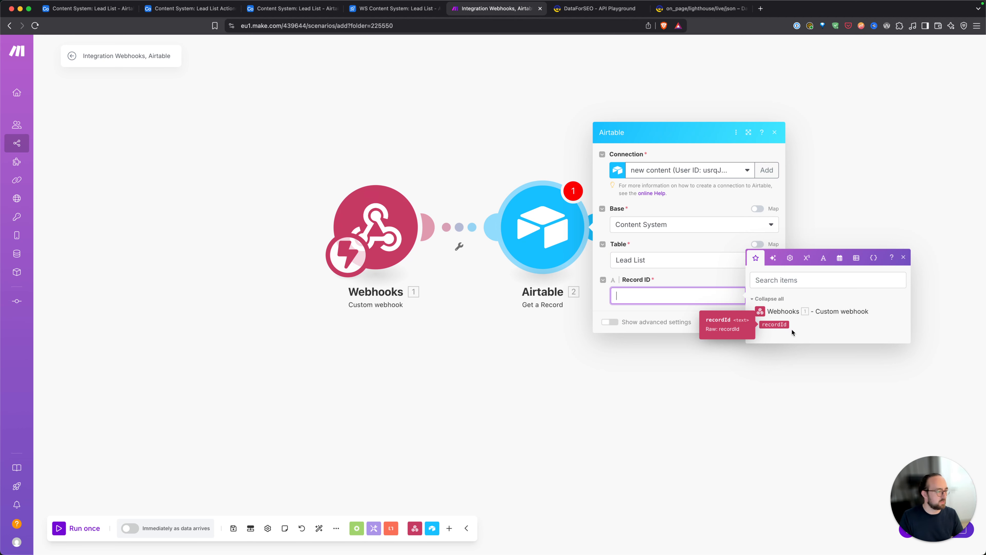
left_click(778, 324)
left_click(686, 275)
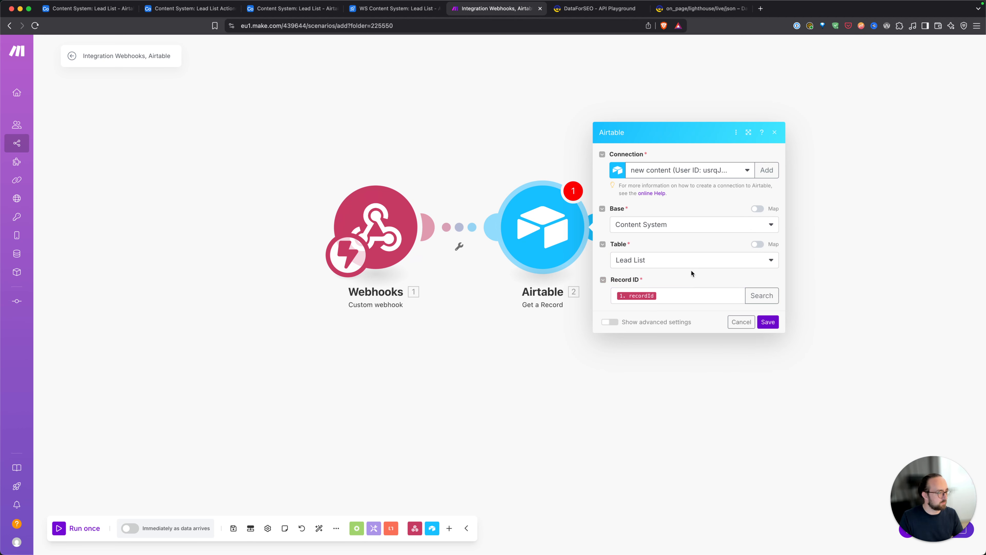
left_click(773, 323)
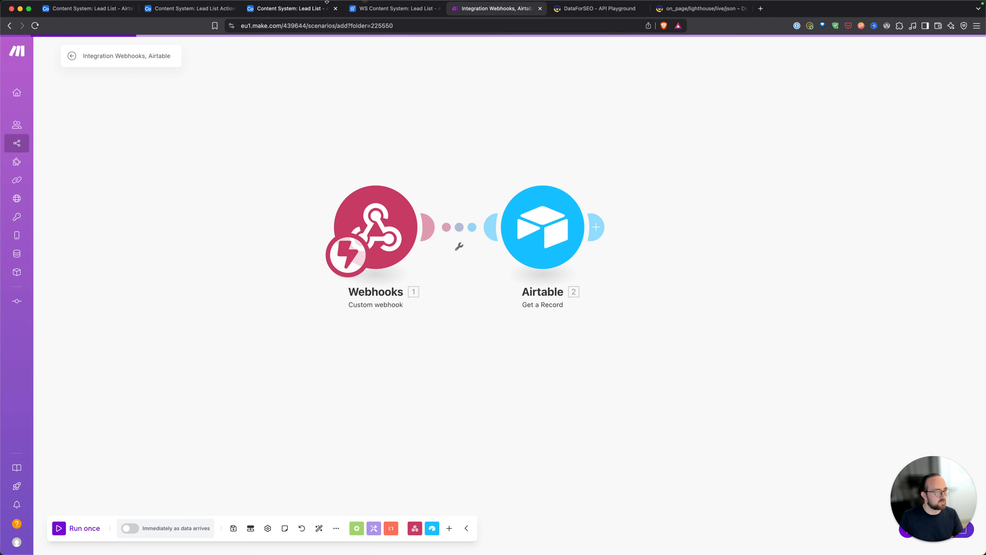
Move the Airtable module slightly closer to the Webhooks module and review its Get a Record settings.
left_click(87, 8)
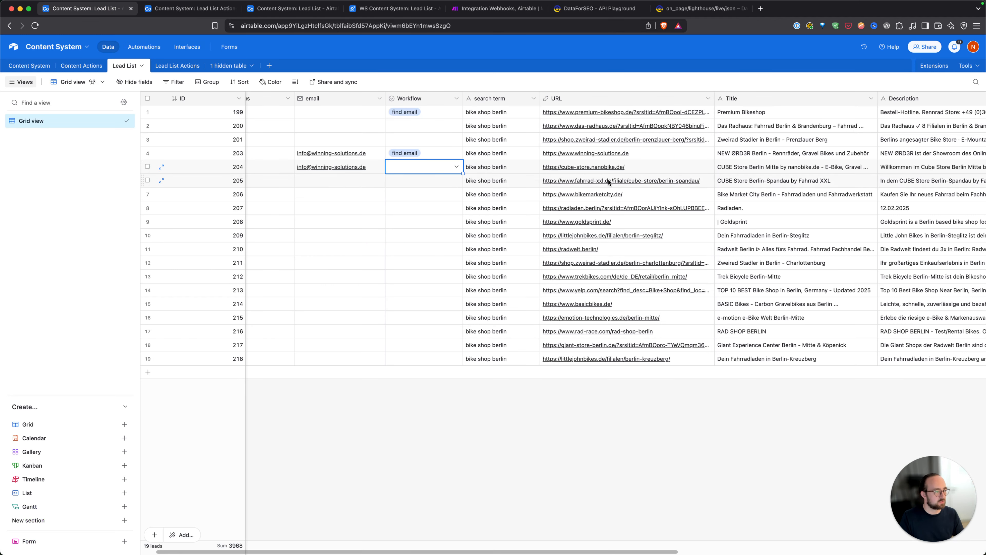
left_click(495, 8)
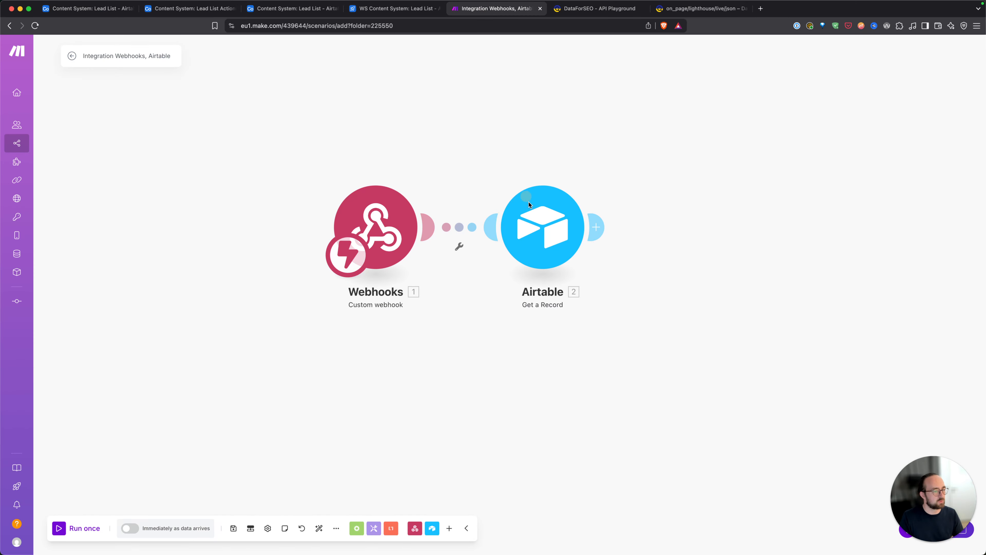
left_click_drag(551, 229, 540, 230)
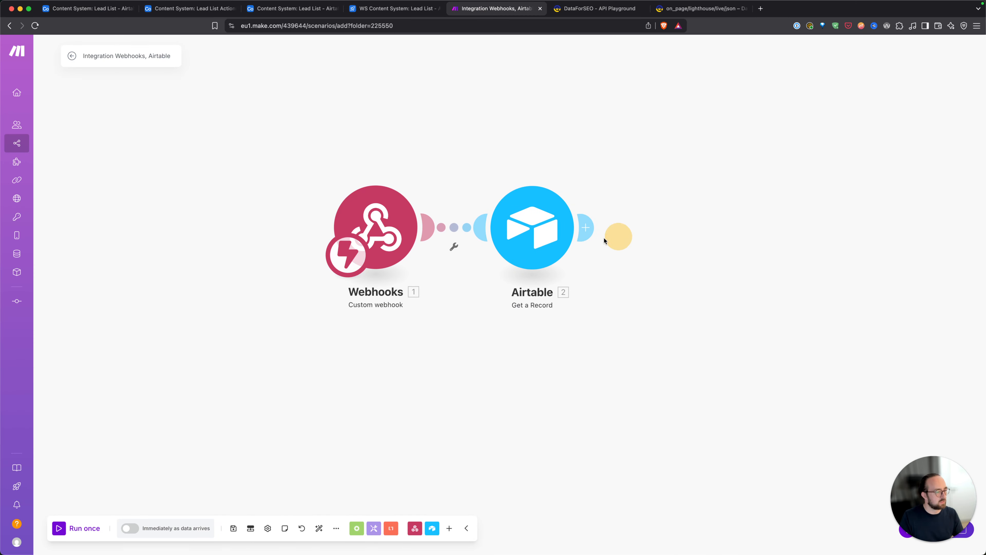
left_click(525, 225)
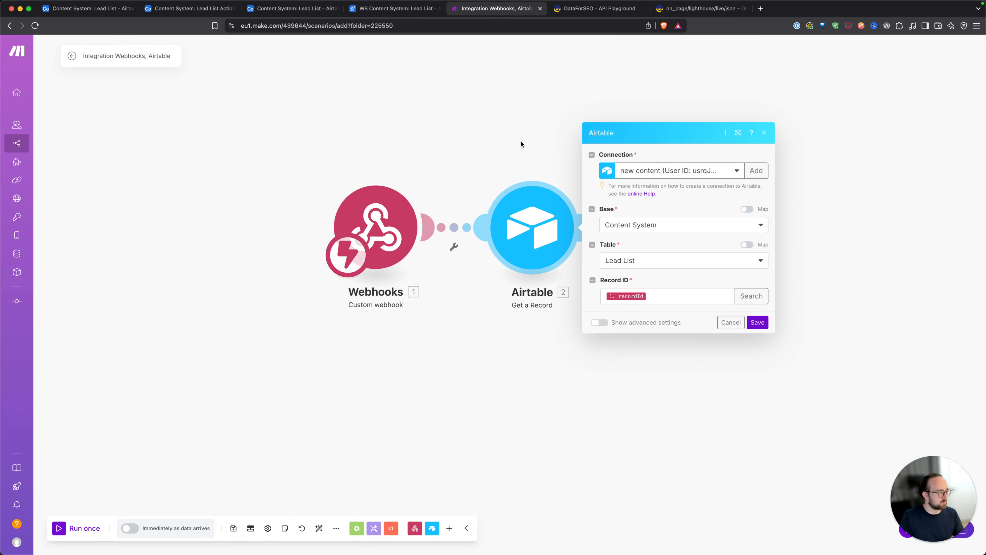
left_click(501, 144)
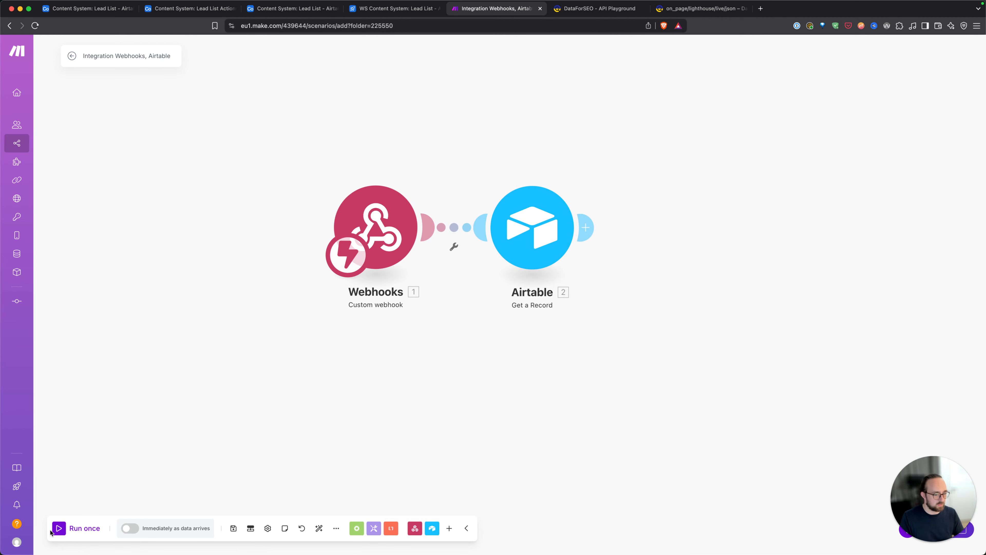
Run the scenario once and trigger it by selecting check SEO as the Workflow of lead 204 in Airtable.
left_click(84, 528)
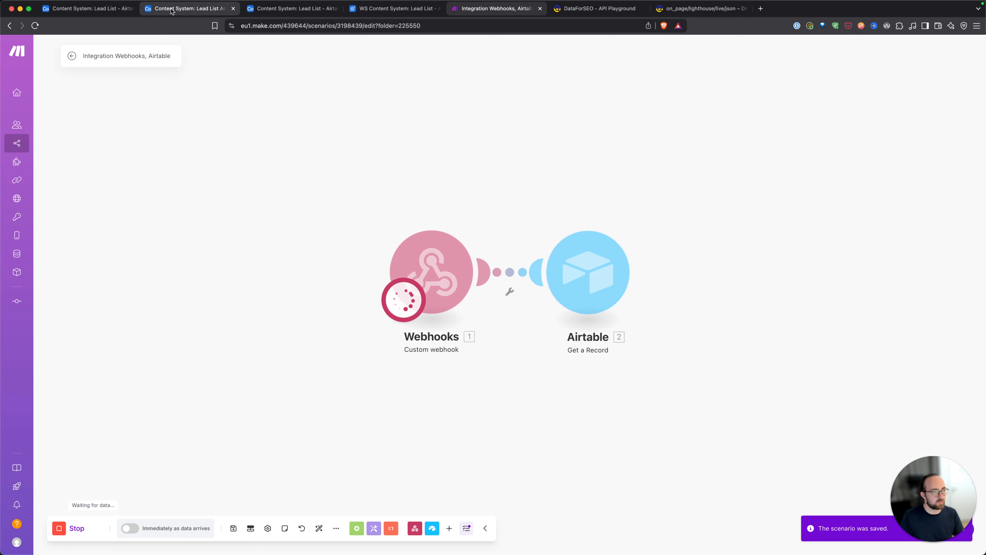
left_click(88, 7)
left_click(425, 166)
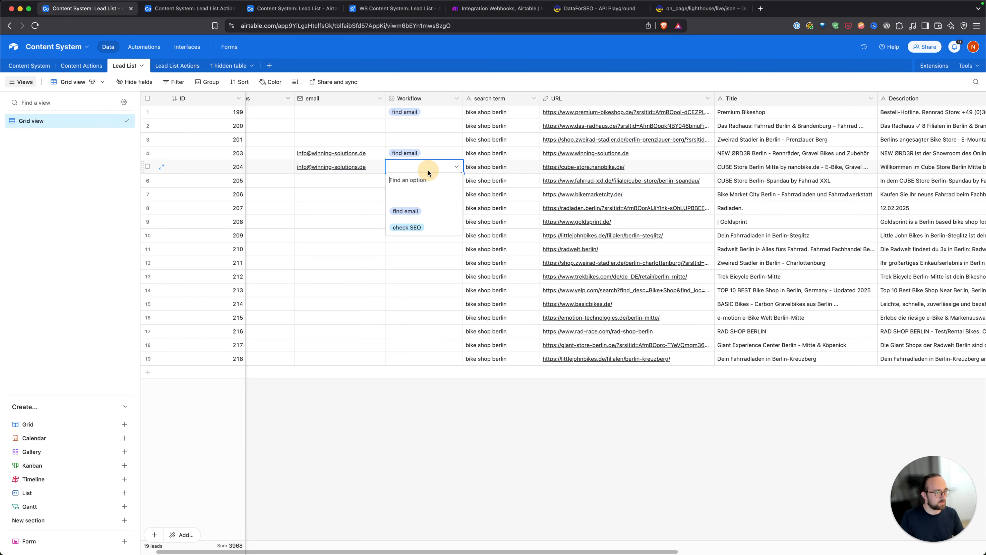
left_click(415, 227)
left_click(419, 183)
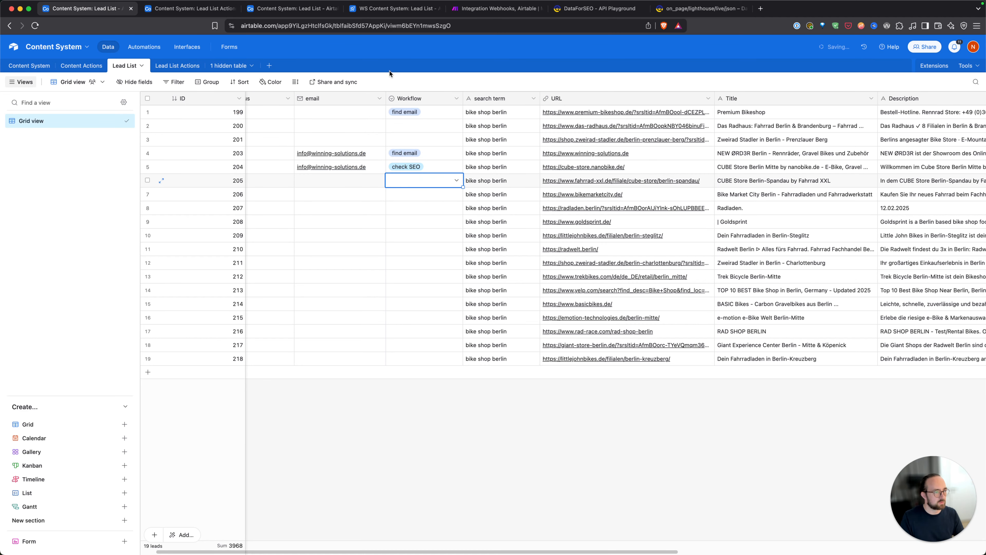
Switch to Make and inspect the output bundle of the Airtable Get a Record module.
left_click(503, 9)
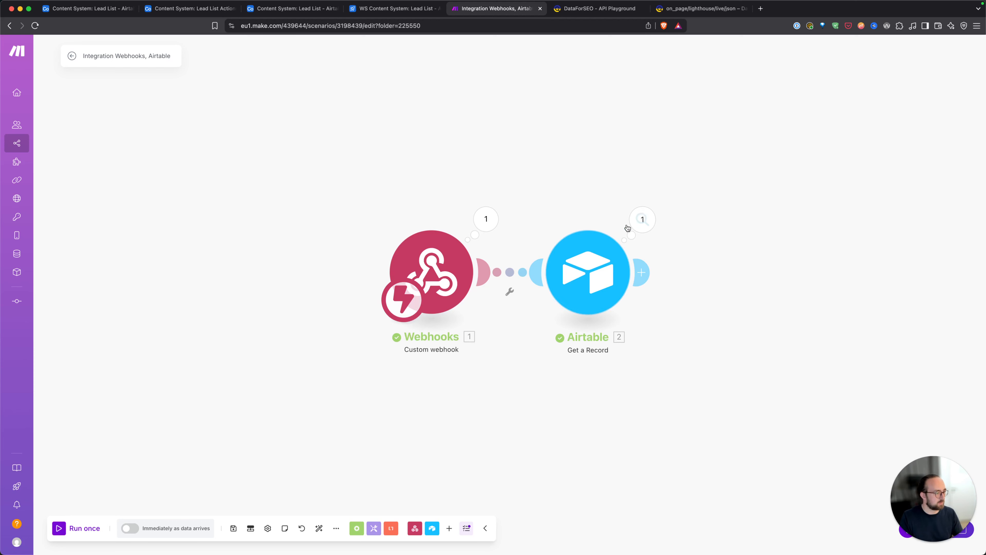
left_click(637, 220)
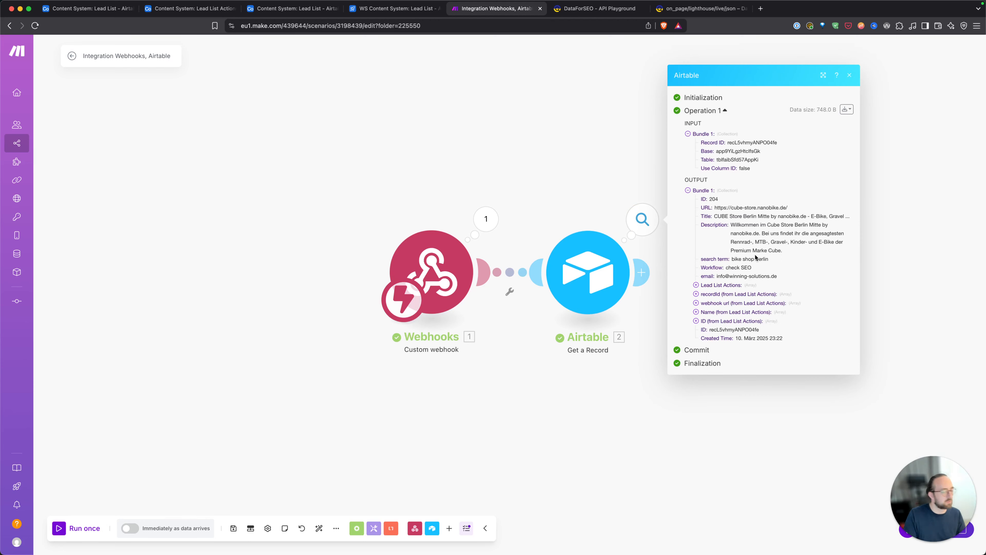
left_click(486, 144)
left_click(485, 148)
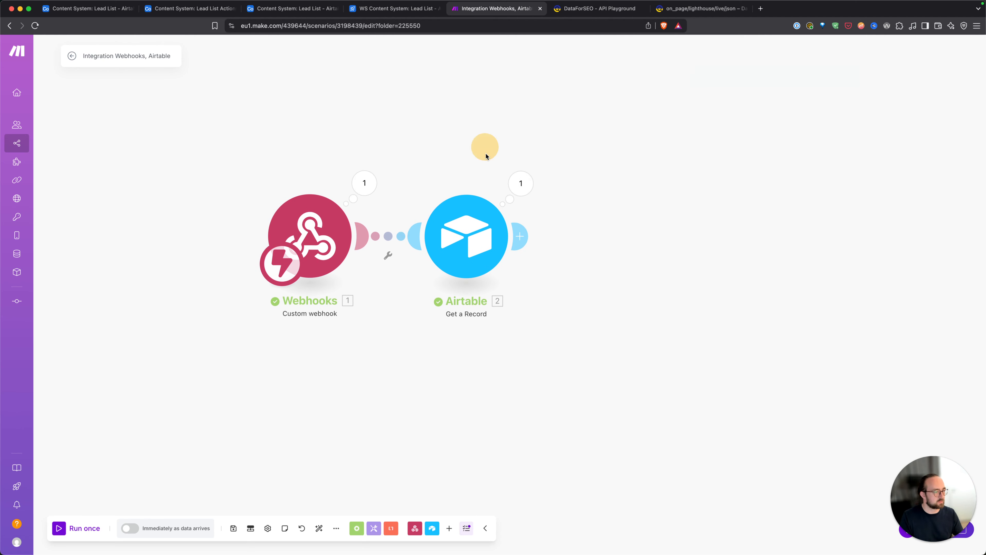
Add a DataForSEO Get Page Audit Check module after the Airtable module and open its Target page URL for mapping.
left_click(528, 244)
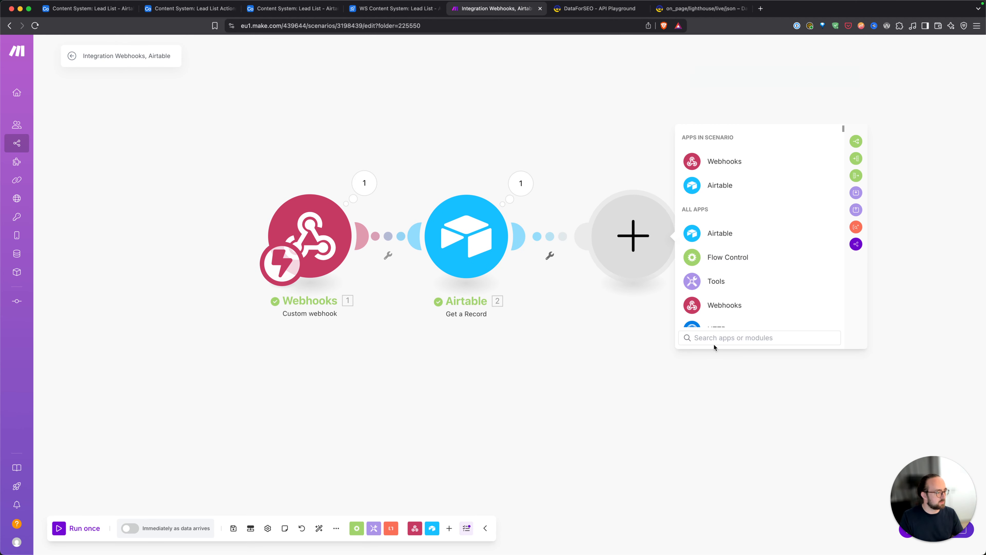
type("data")
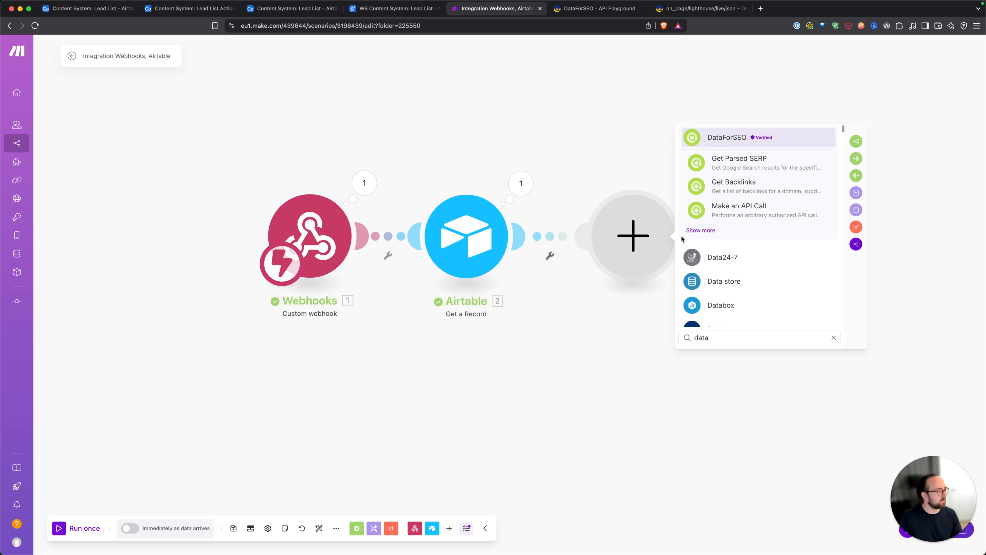
left_click(703, 230)
scroll(752, 237, "down", 2)
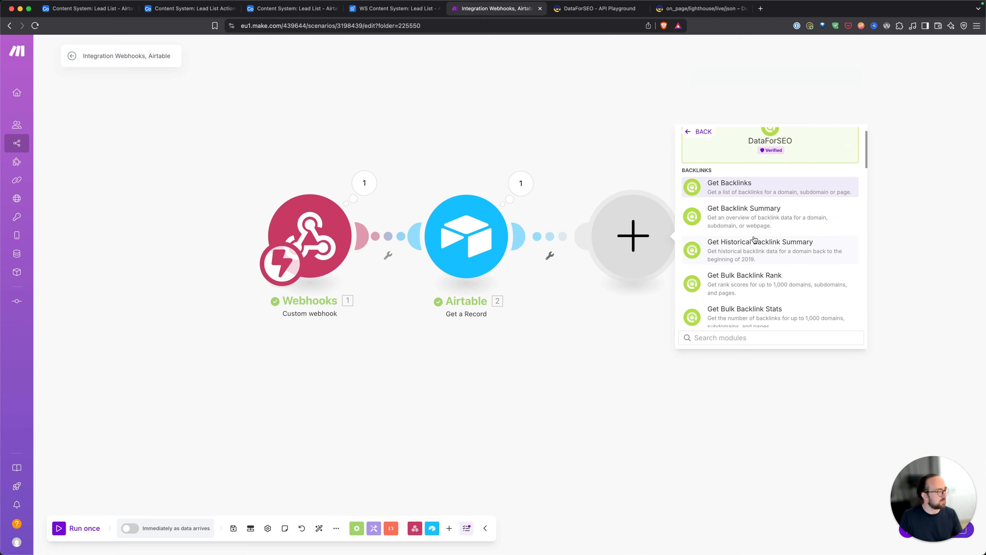
scroll(761, 202, "down", 1)
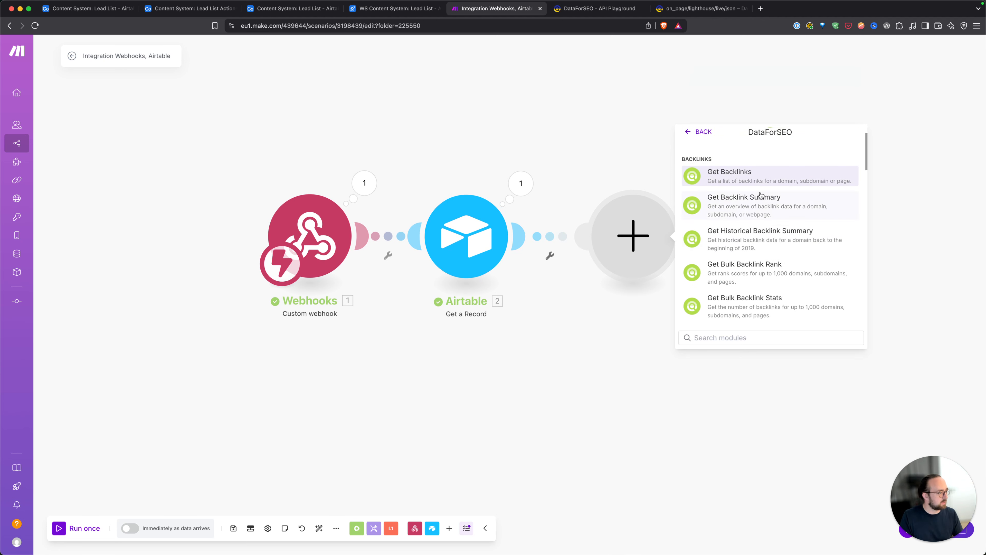
scroll(761, 196, "down", 5)
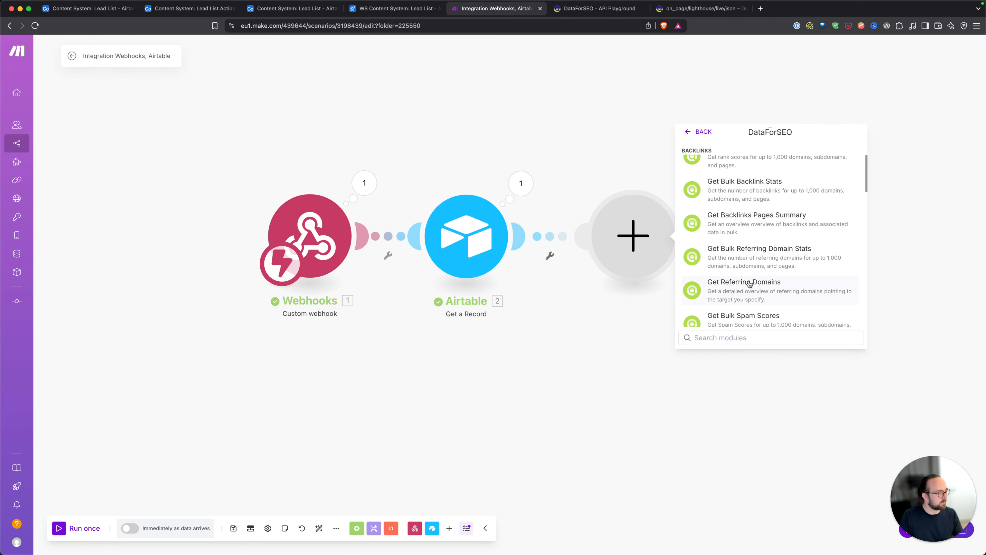
scroll(792, 256, "down", 4)
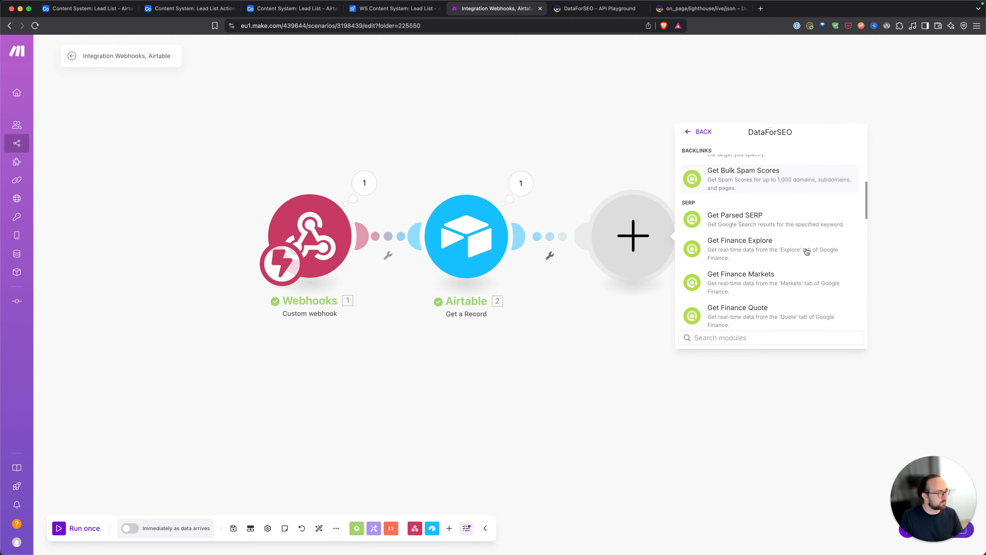
scroll(807, 252, "down", 7)
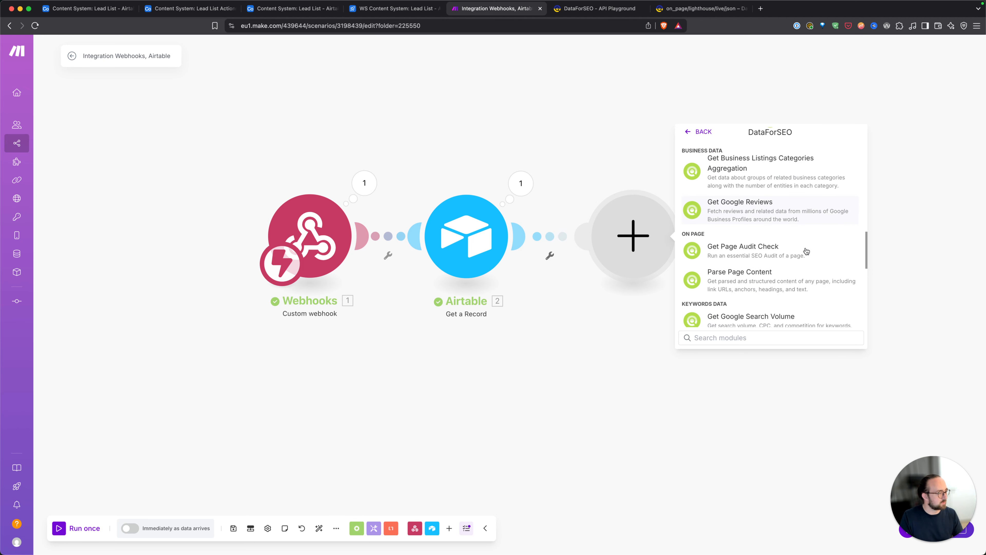
scroll(730, 287, "down", 2)
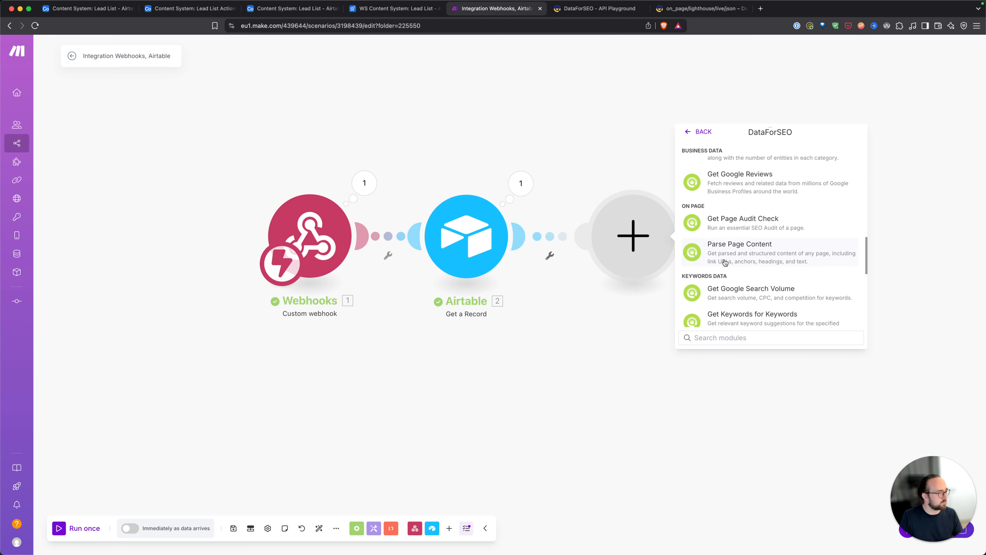
left_click(764, 220)
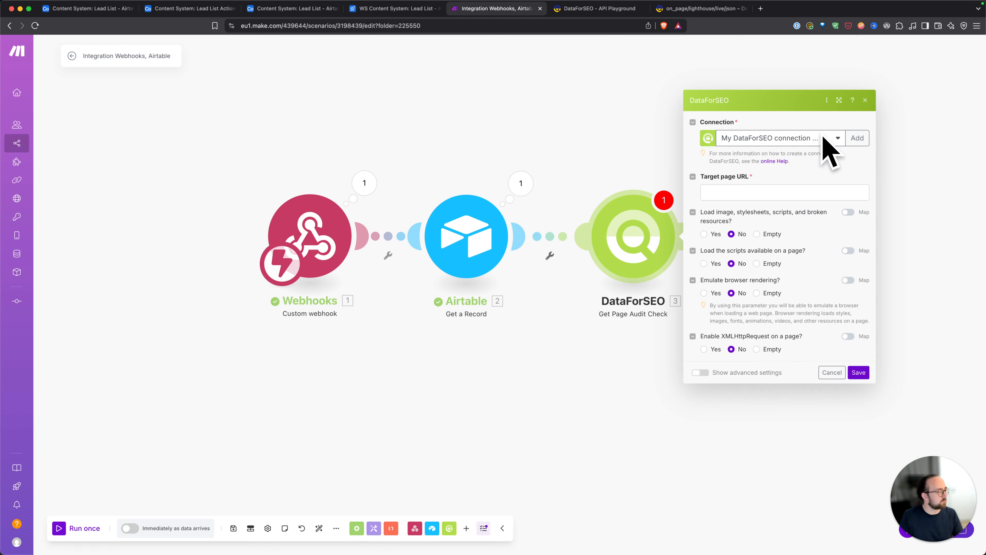
left_click(757, 191)
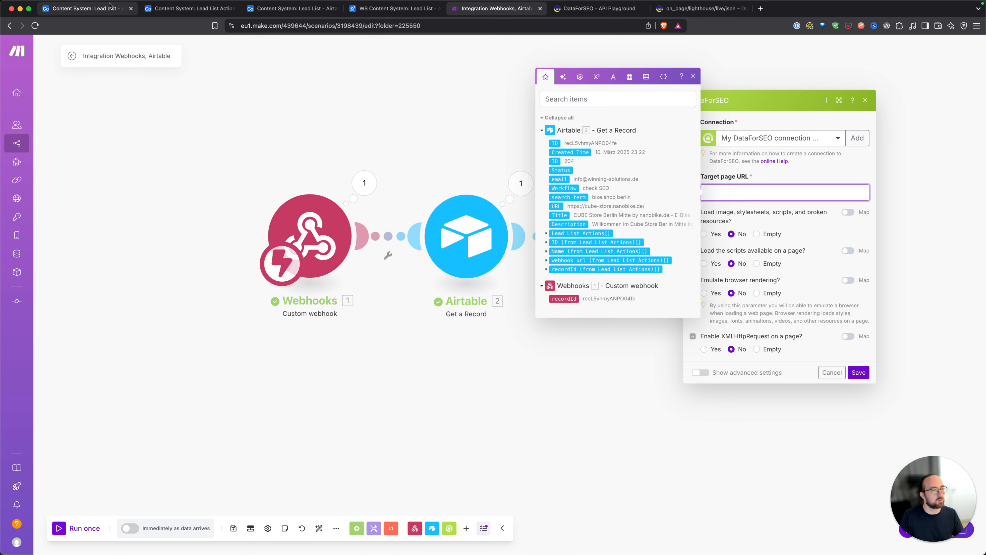
left_click(89, 8)
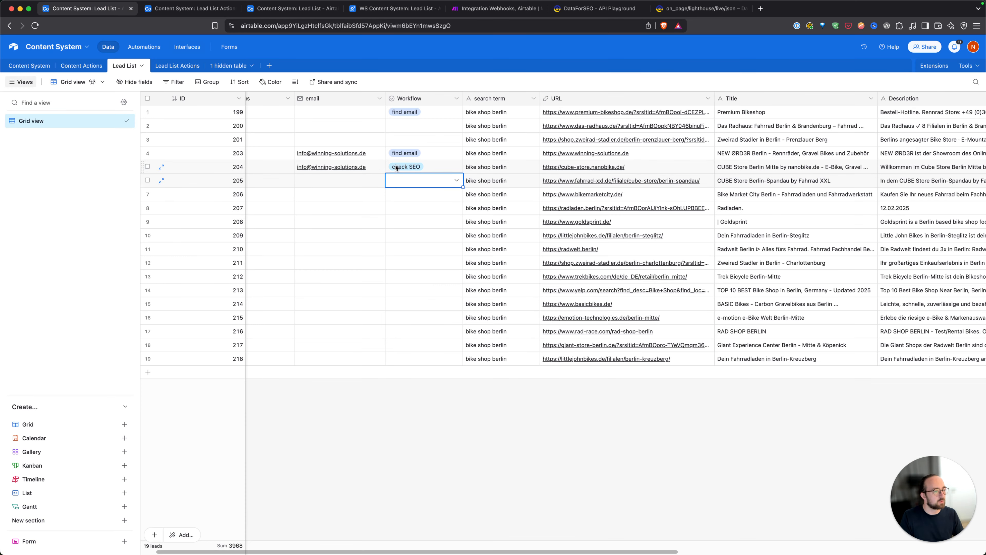
left_click(643, 171)
type("http://winning-sol")
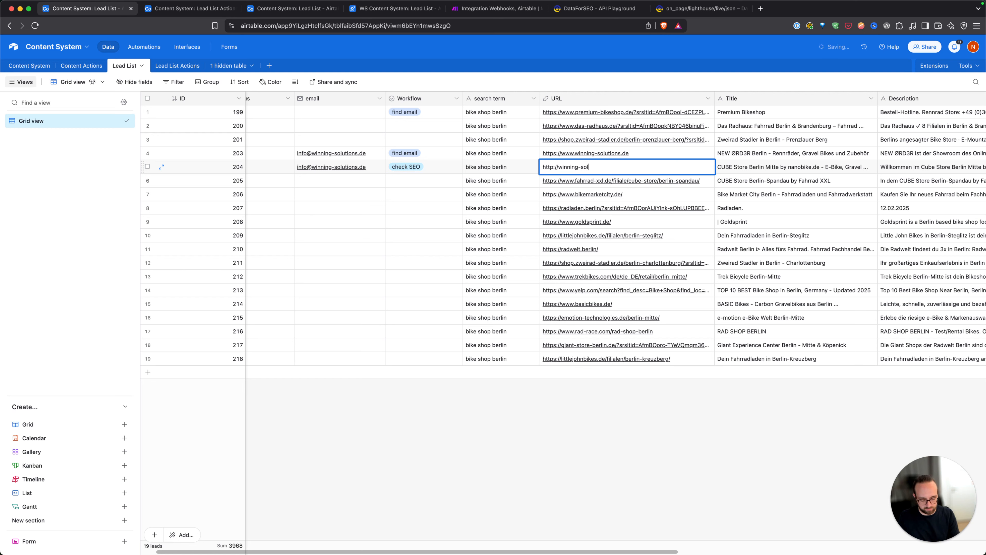
type("utions.de")
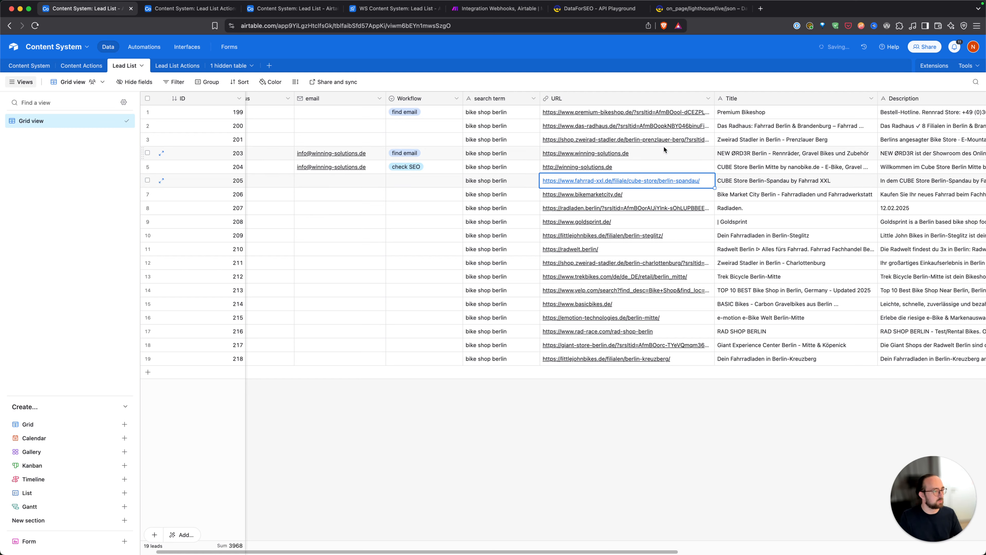
left_click(555, 166)
type("s")
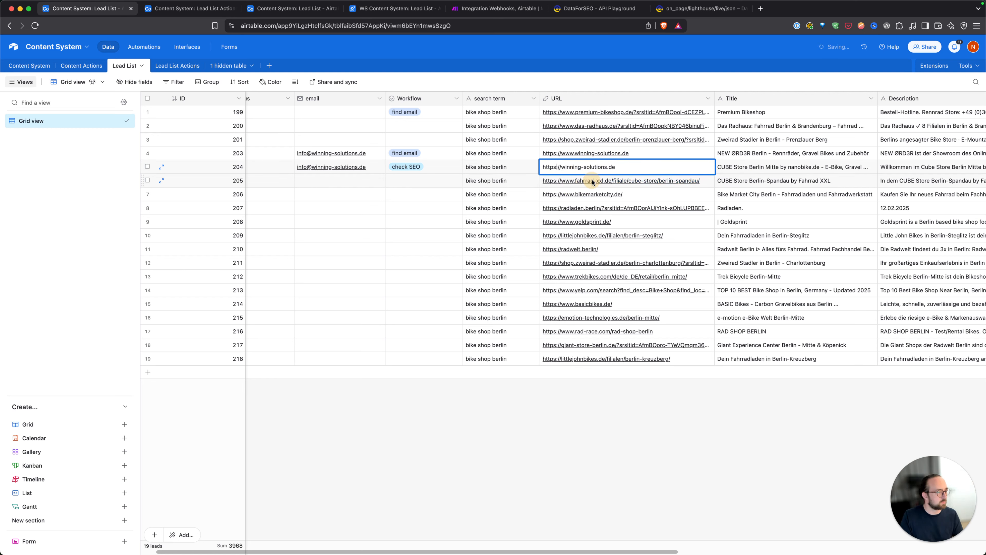
left_click(433, 211)
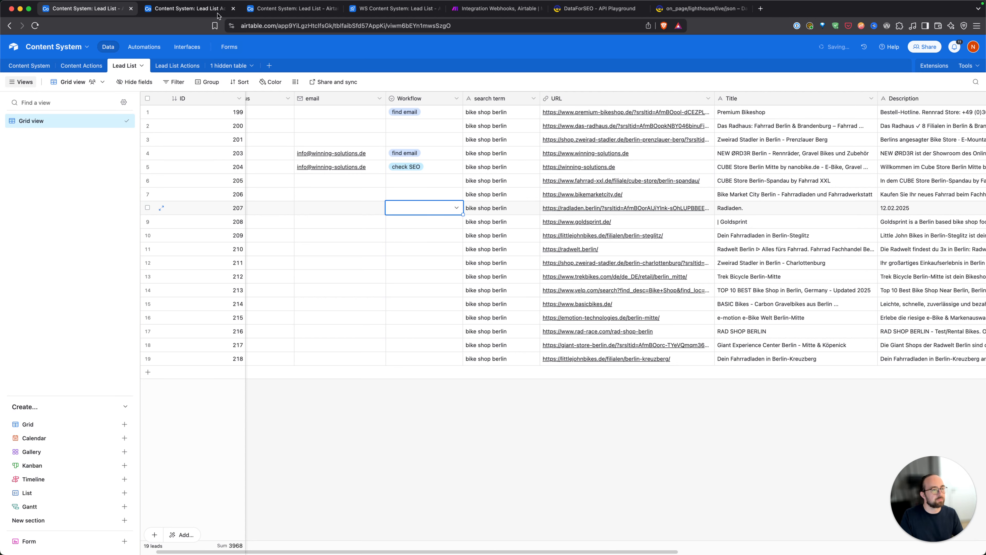
Switch to Make and map the Airtable record's URL into the DataForSEO module's Target page URL.
left_click(494, 8)
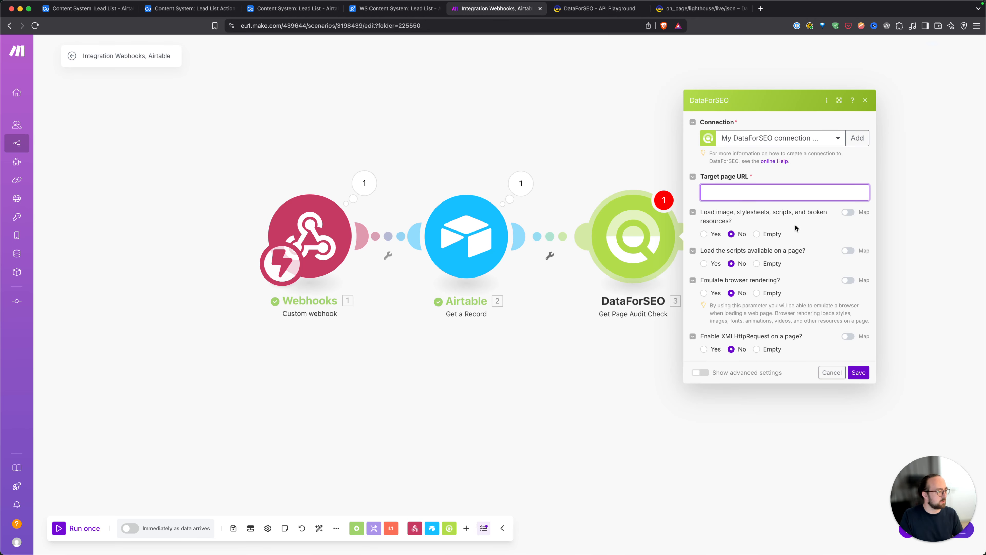
left_click(746, 192)
left_click(566, 206)
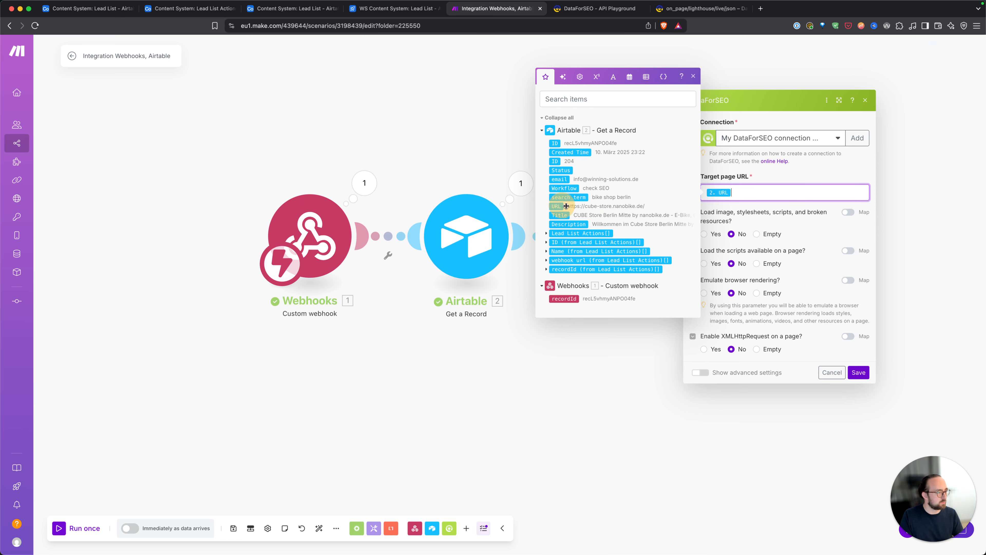
left_click(825, 178)
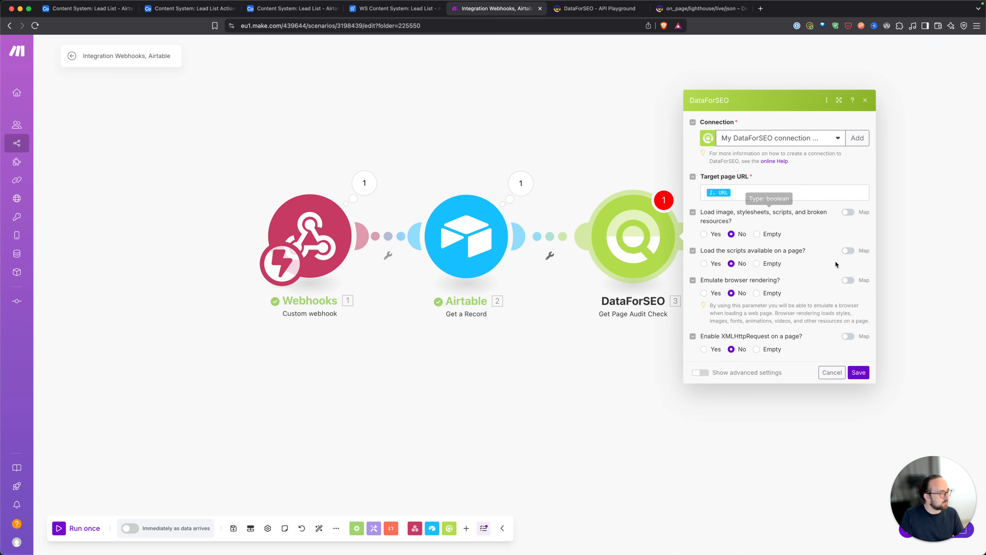
Enable loading of page resources, loading of scripts and browser rendering emulation for the page audit, and save the module.
left_click(704, 234)
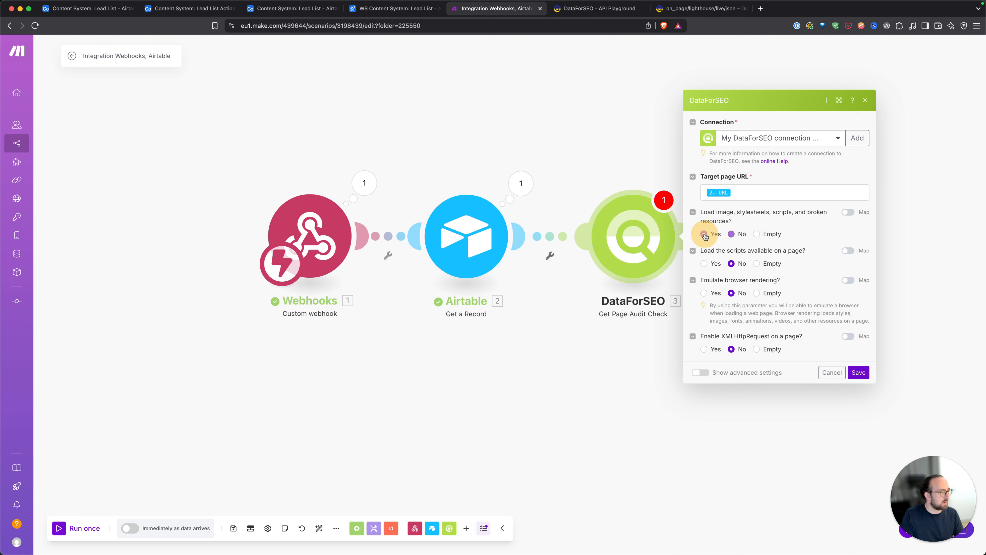
left_click(704, 264)
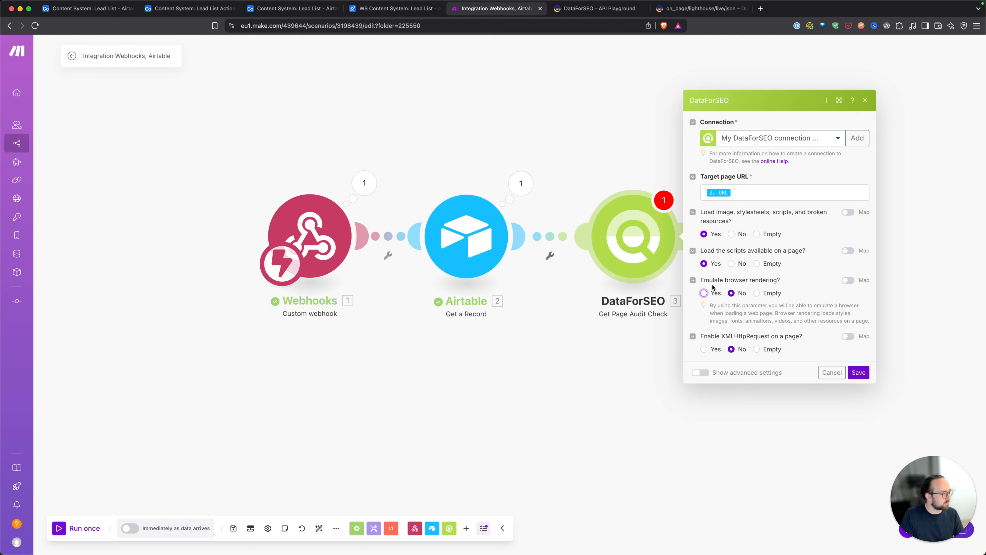
left_click(705, 295)
left_click(859, 372)
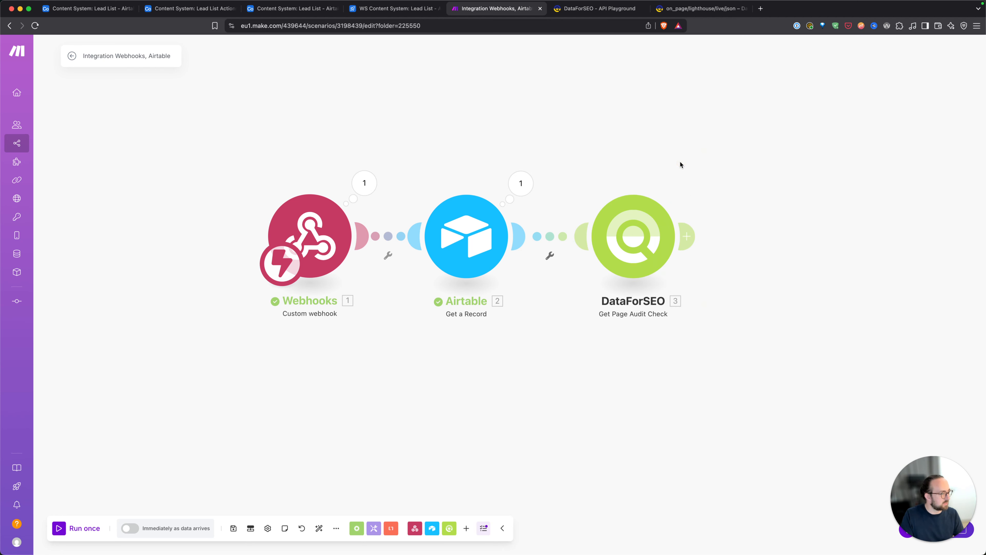
Run the Make scenario once so it waits for the webhook call.
left_click_drag(680, 161, 557, 139)
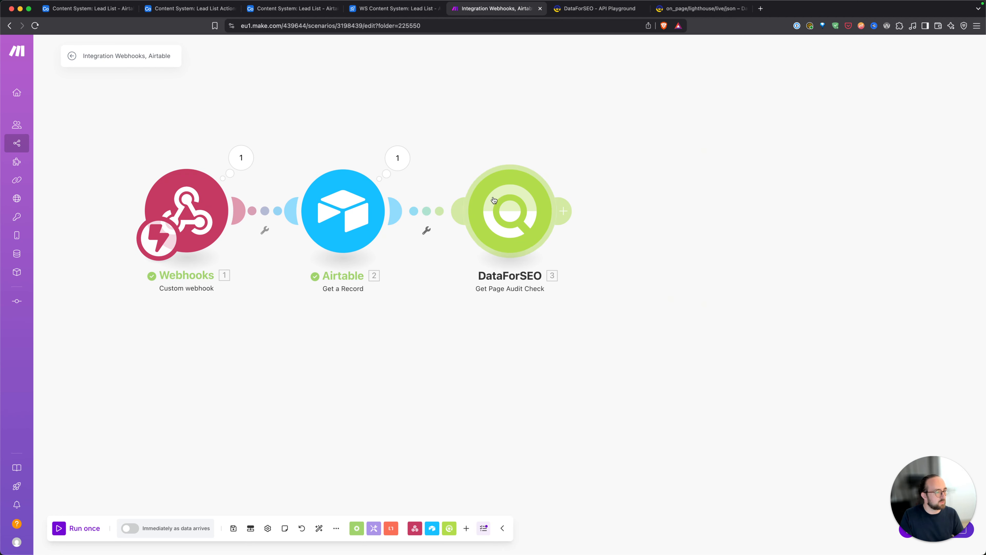
left_click_drag(314, 440, 339, 451)
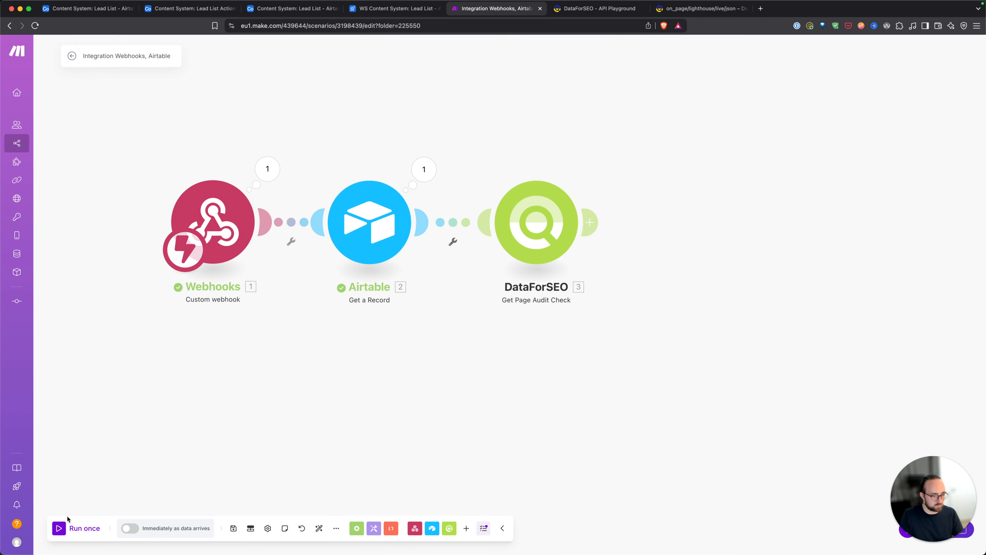
left_click(66, 522)
Switch to Airtable and clear the Workflow and Lead List Actions values of lead 204.
key("super+1")
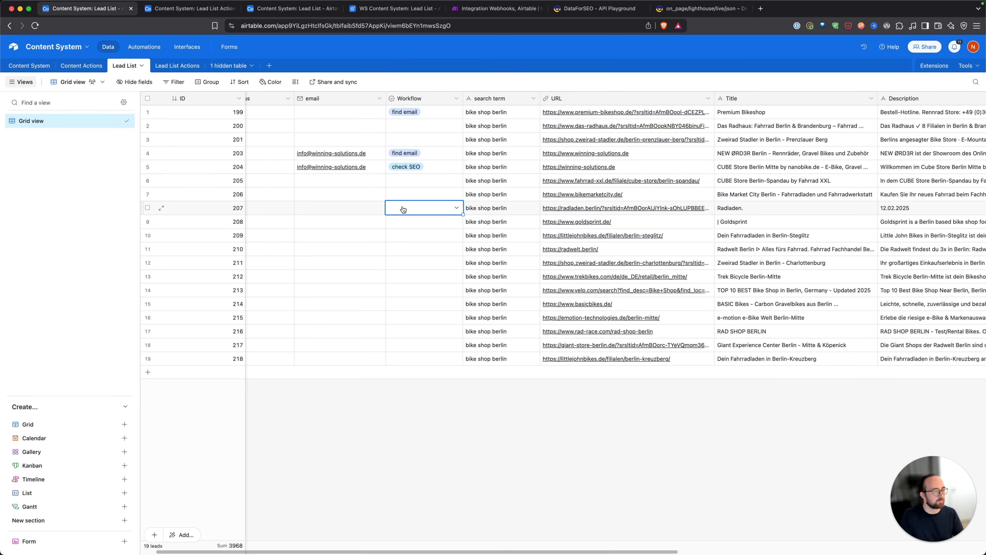
left_click(423, 166)
key("BackSpace")
scroll(456, 183, "right", 5)
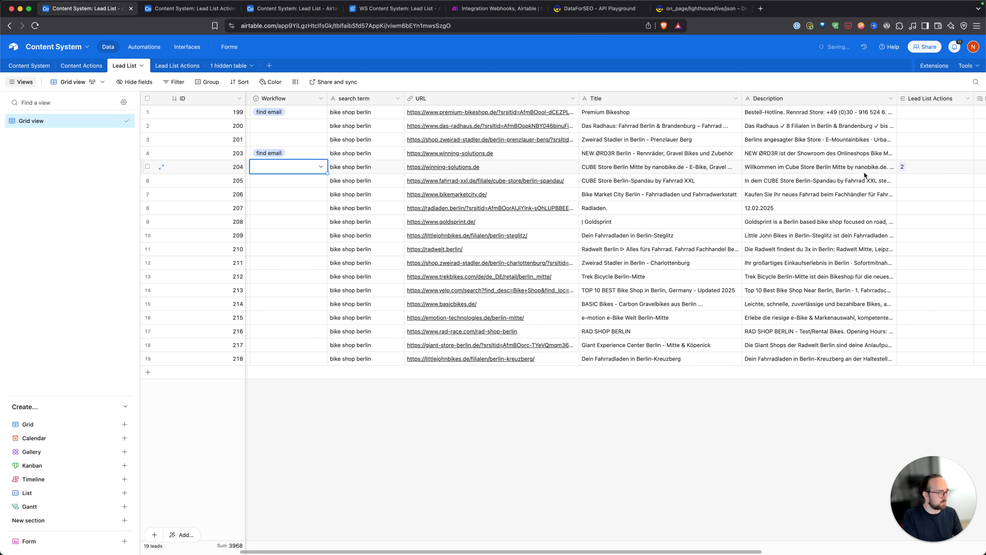
left_click(909, 167)
key("BackSpace")
Select check SEO as the Workflow of lead 204 to trigger the scenario.
scroll(901, 173, "left", 5)
left_click(429, 169)
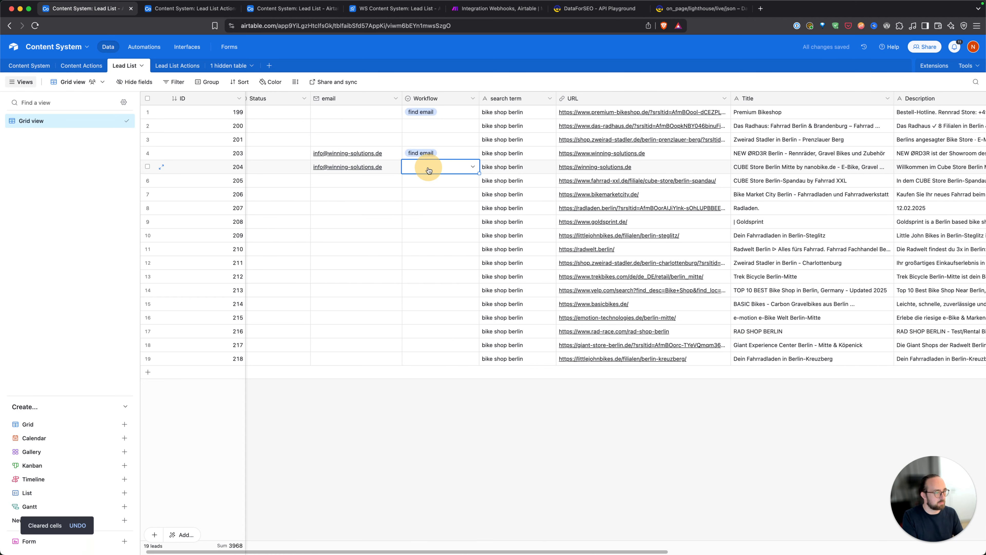
left_click(429, 169)
left_click(423, 211)
left_click(427, 180)
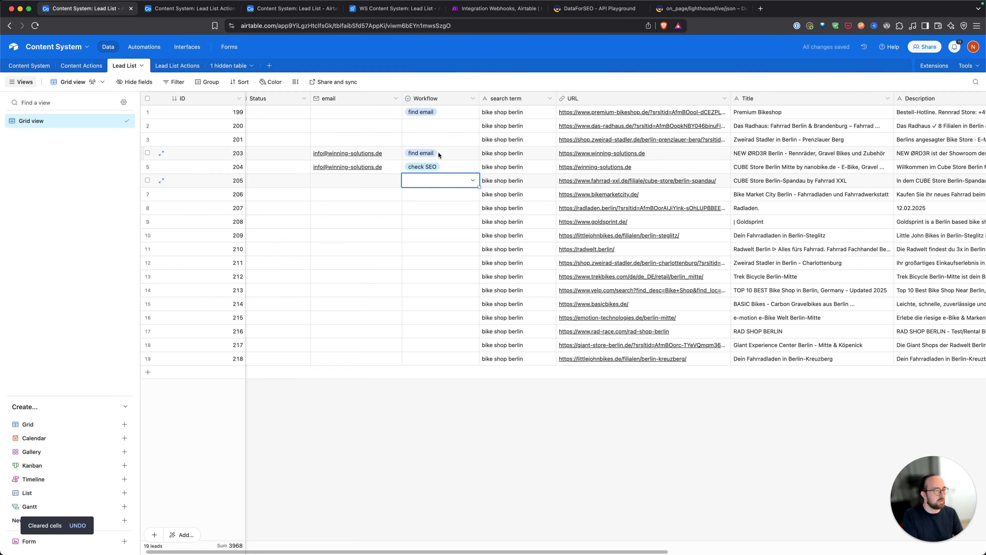
scroll(438, 155, "right", 5)
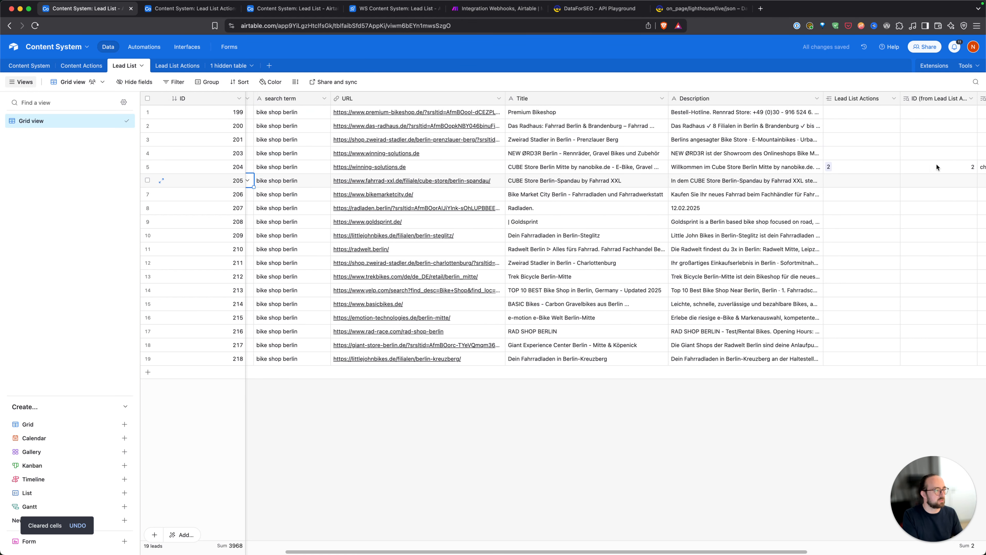
scroll(844, 169, "left", 4)
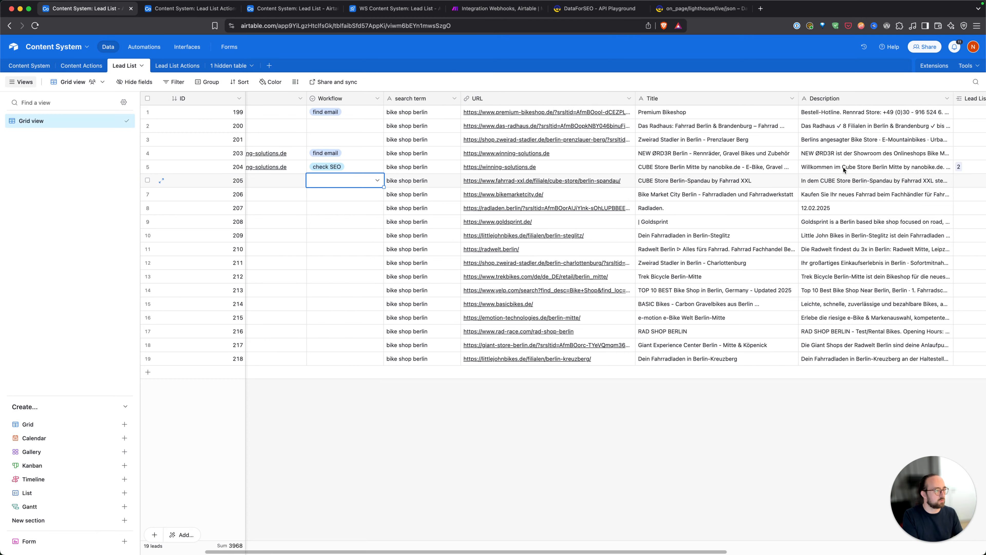
scroll(845, 170, "left", 2)
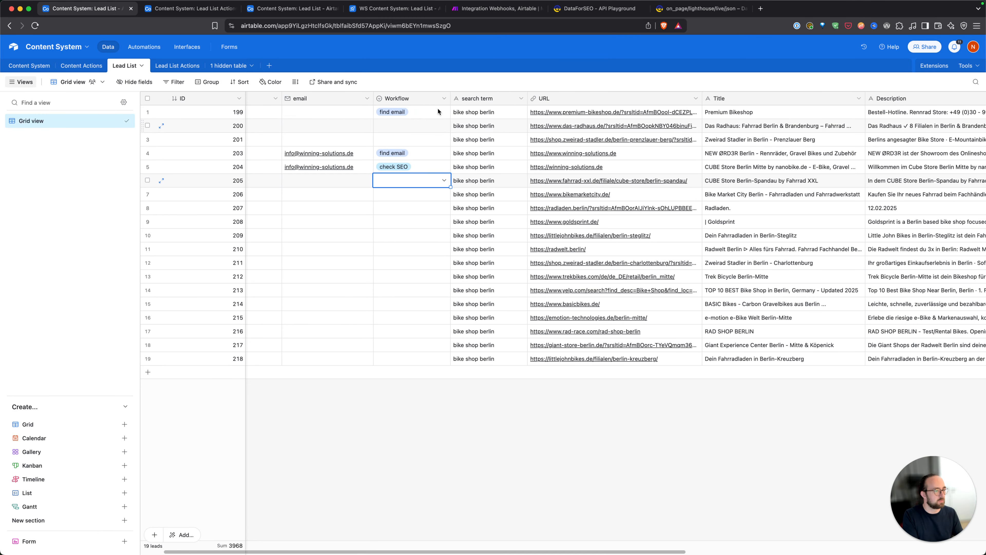
Switch to Make and examine the DataForSEO audit output, expanding Tasks, data, result and items down to the audited page's fields.
left_click(496, 8)
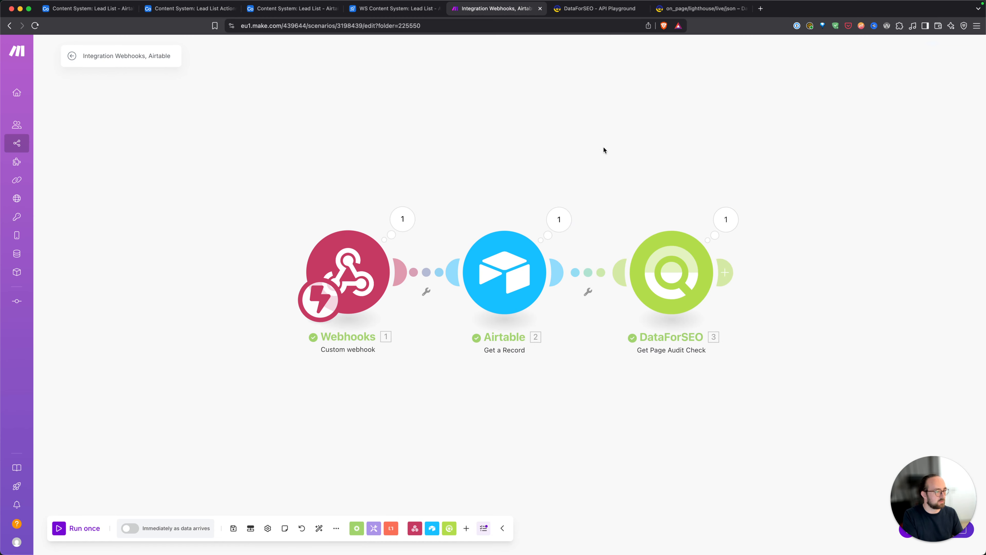
left_click_drag(603, 147, 505, 137)
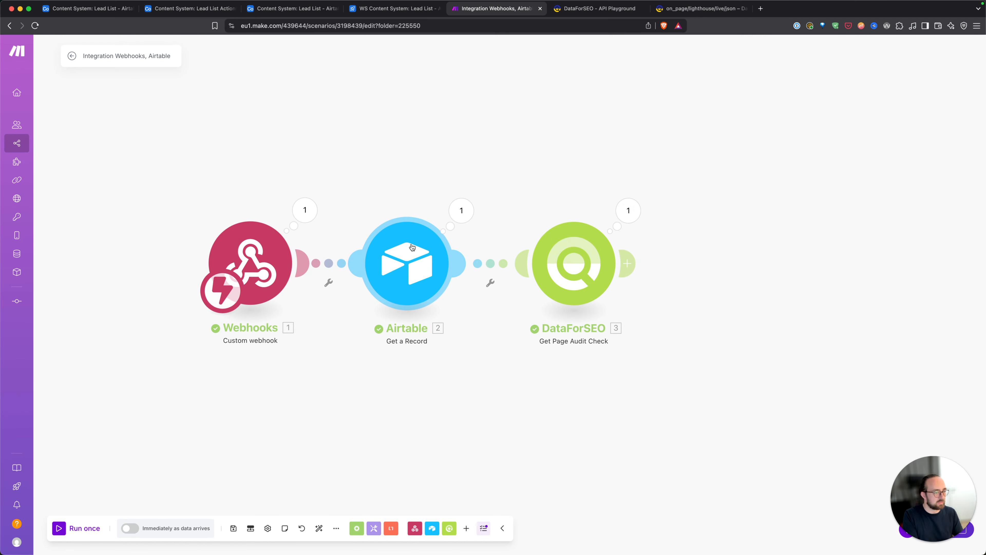
left_click(633, 211)
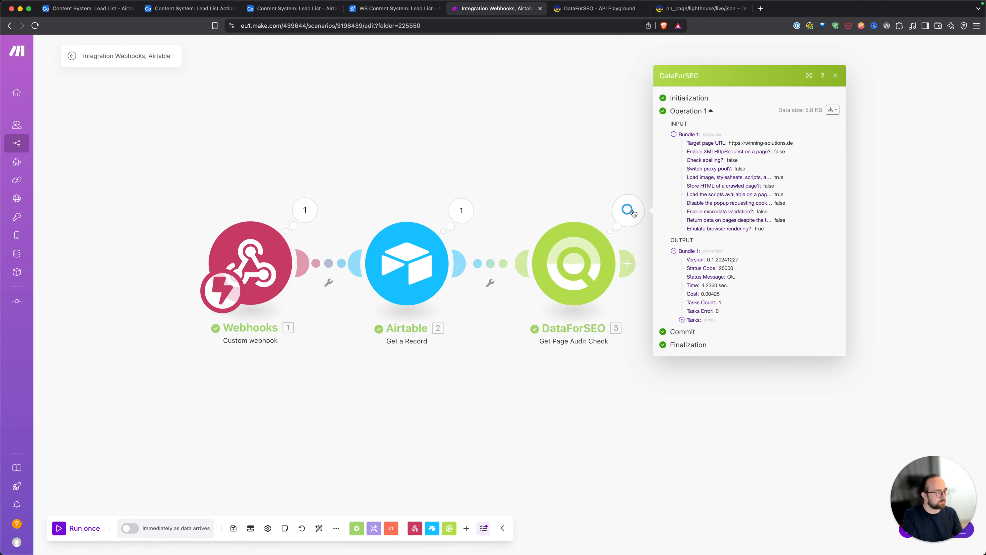
left_click(681, 319)
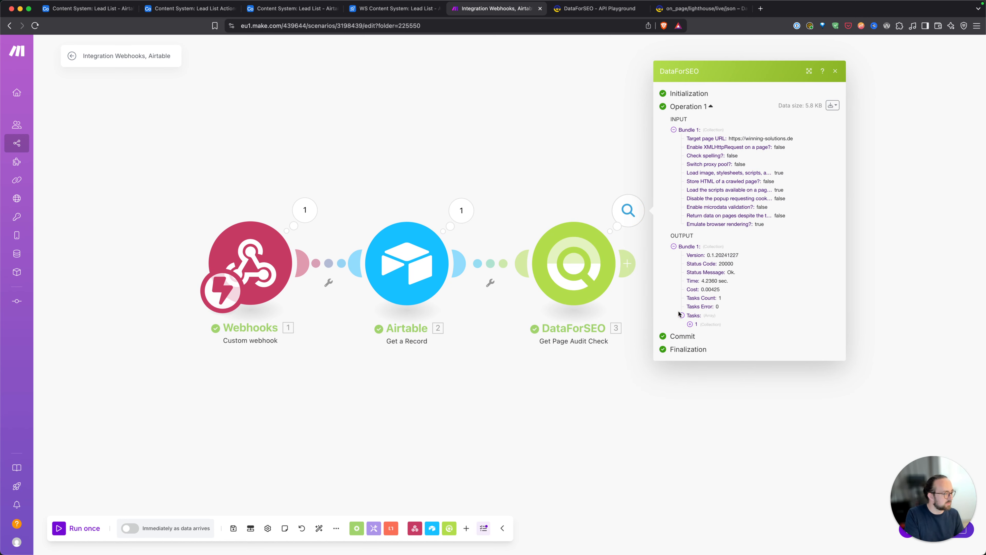
left_click(691, 324)
left_click(698, 372)
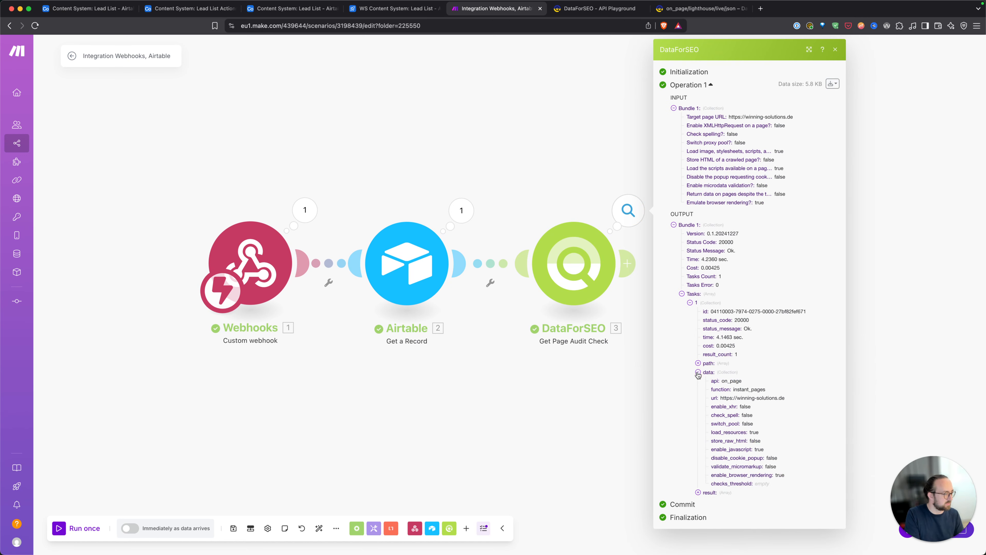
left_click(698, 492)
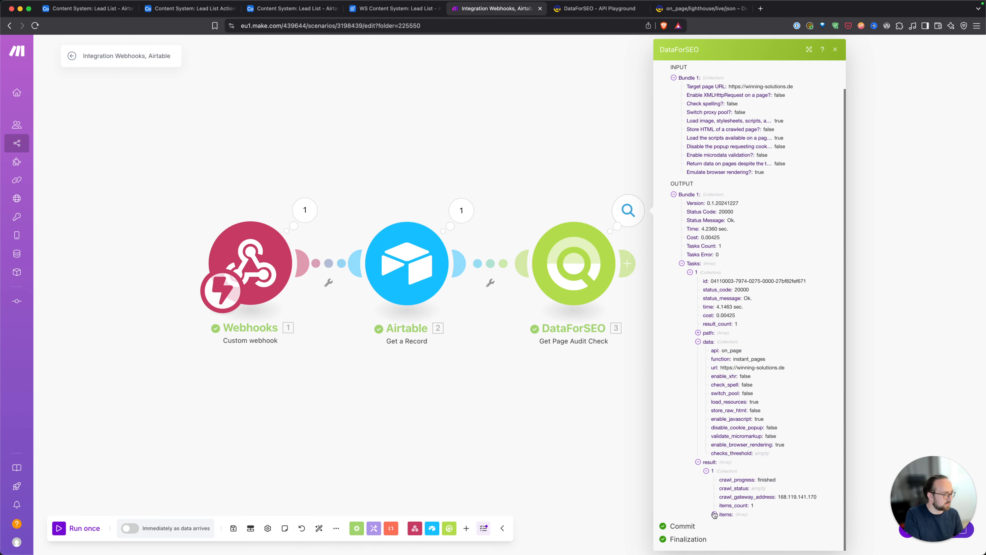
left_click(714, 515)
left_click(723, 515)
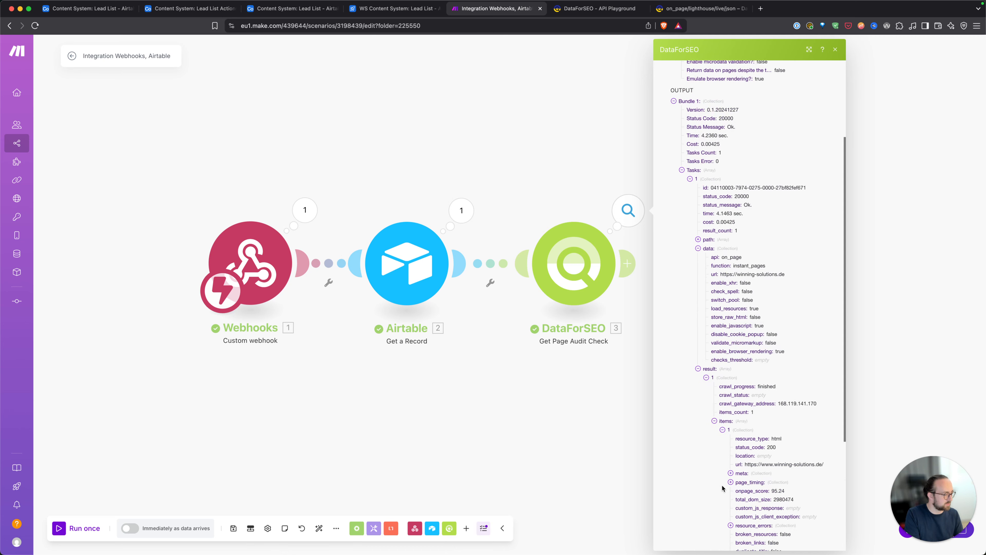
scroll(746, 265, "down", 6)
scroll(747, 265, "down", 1)
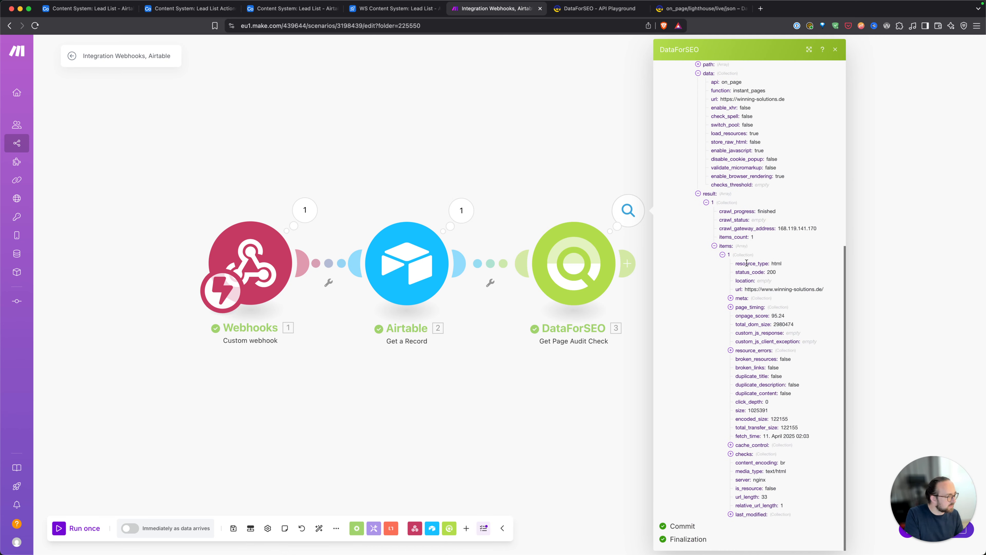
Examine the page_timing and checks collections and the onpage_score in the audit output, and close the output.
left_click(731, 308)
scroll(736, 252, "down", 4)
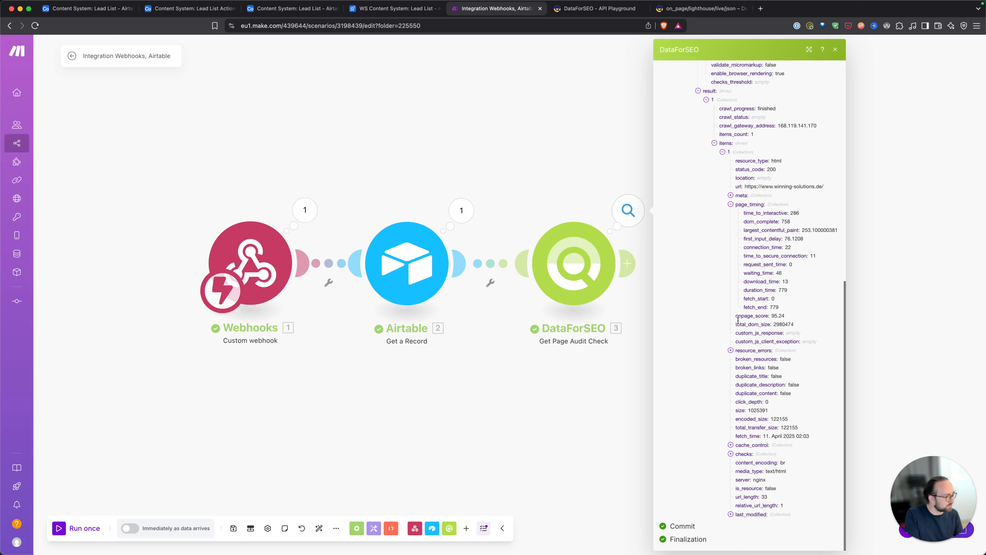
left_click(731, 454)
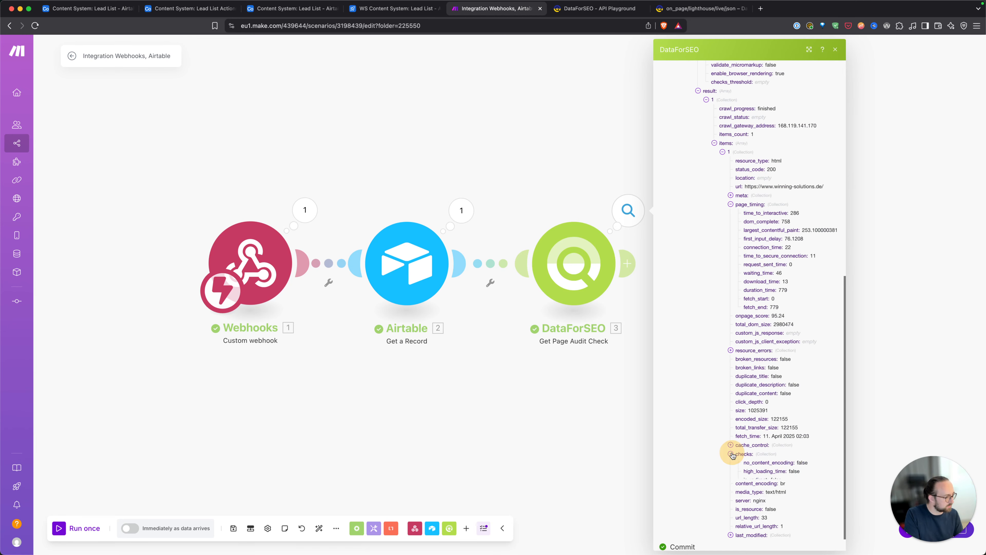
scroll(732, 455, "down", 3)
scroll(748, 421, "down", 4)
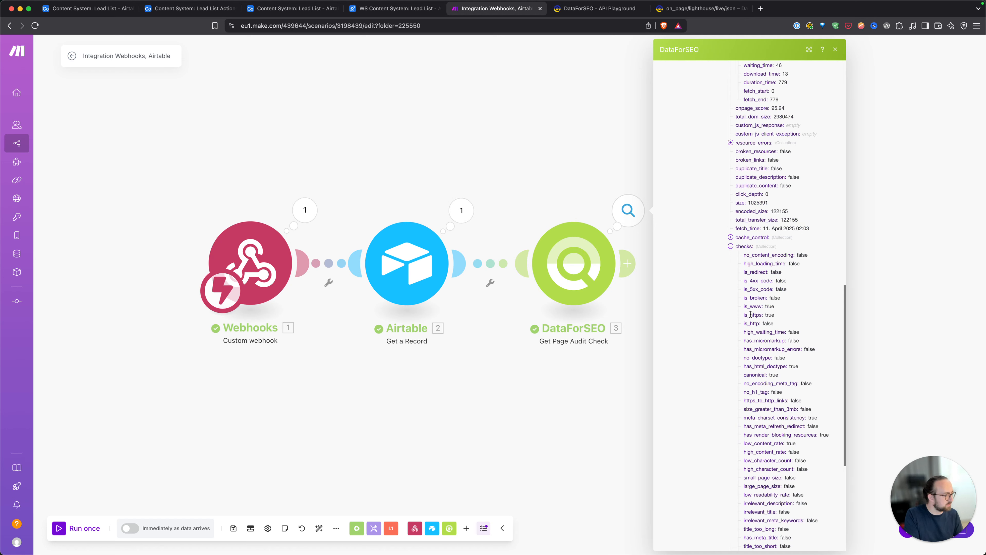
scroll(750, 314, "up", 4)
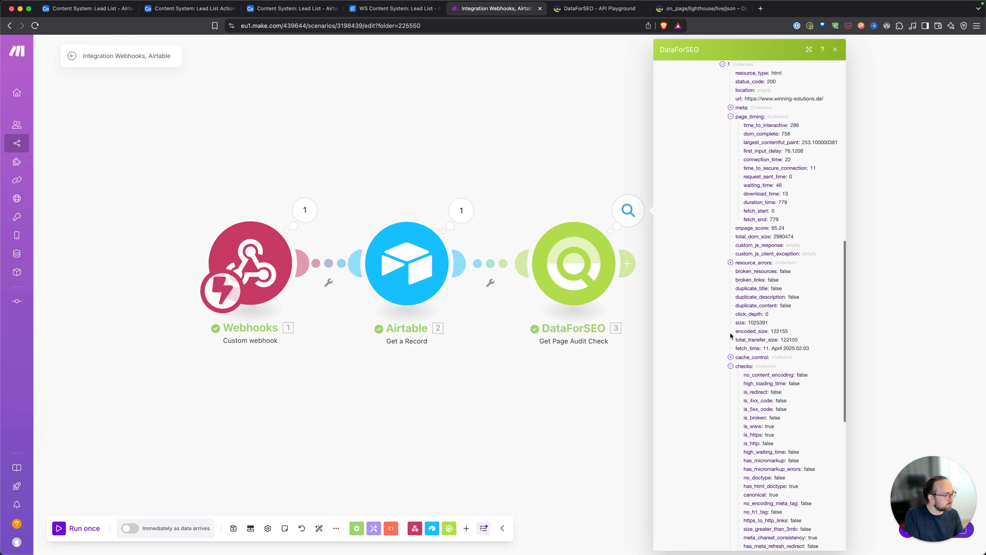
scroll(743, 326, "up", 1)
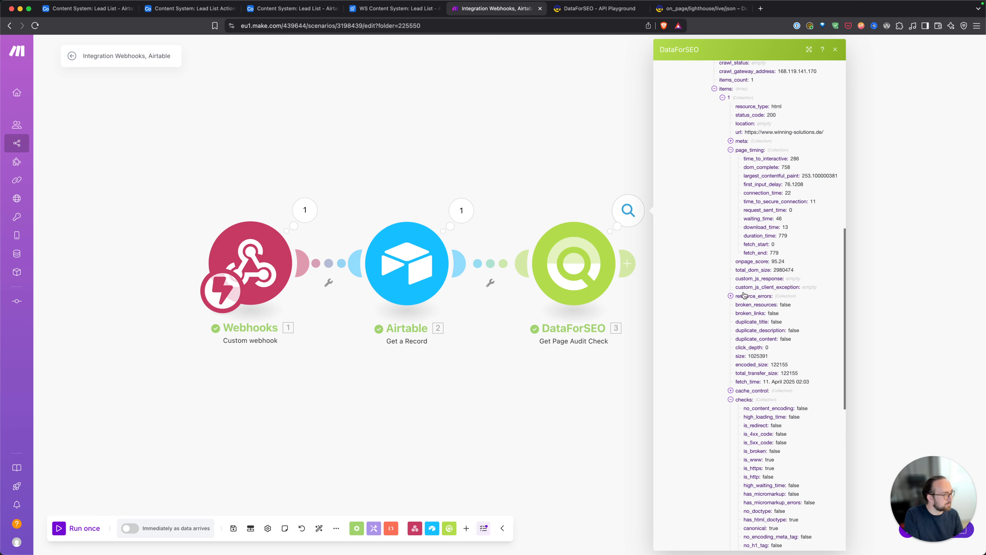
left_click_drag(739, 262, 758, 263)
scroll(760, 369, "up", 3)
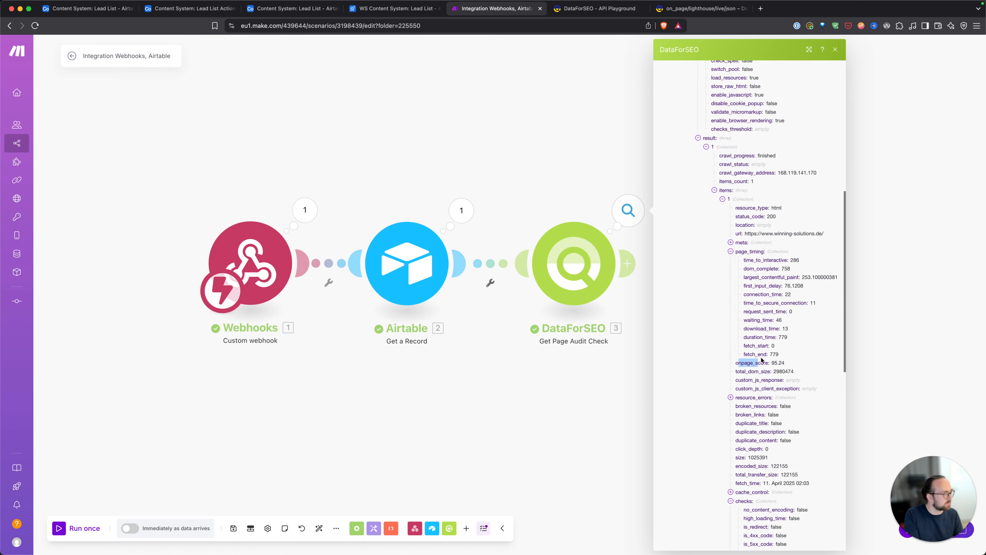
left_click(602, 188)
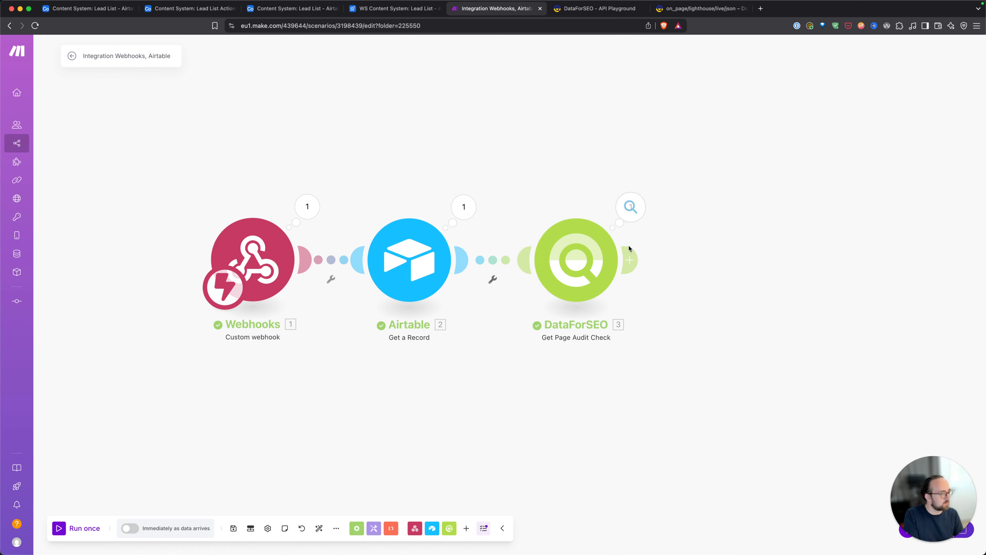
Add an Airtable Update a Record module after the DataForSEO module.
left_click(633, 260)
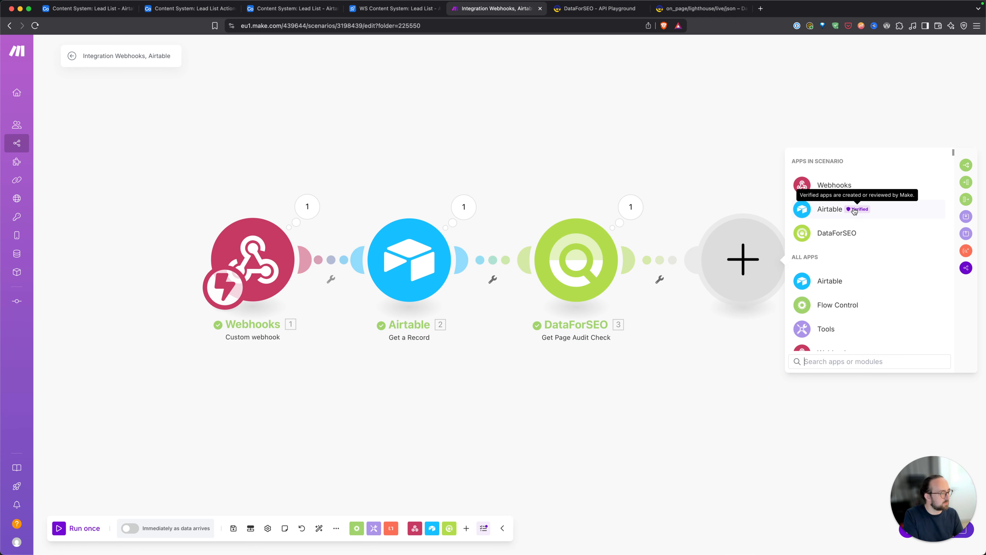
left_click(850, 213)
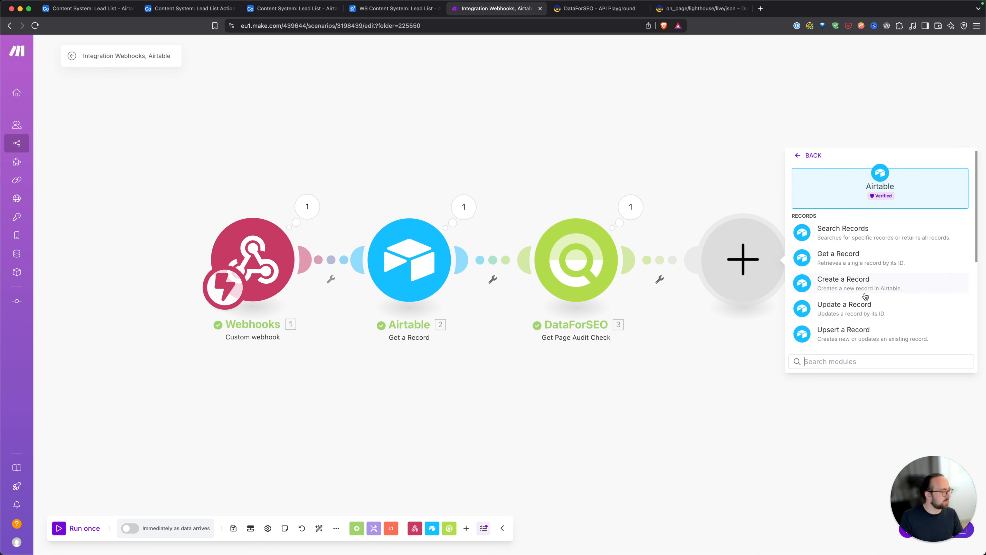
left_click(862, 303)
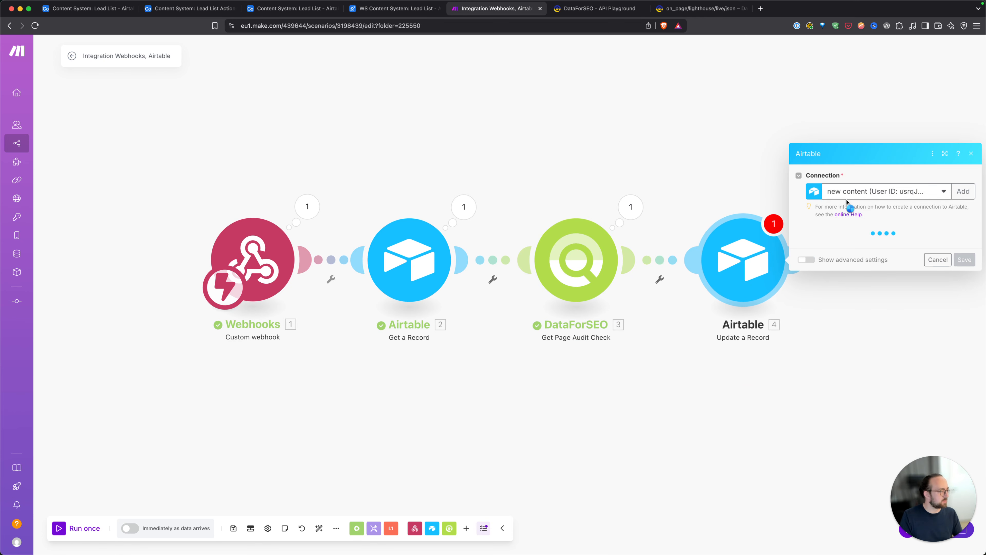
Set the Update a Record module's base to Content System and its table to Lead List.
left_click(860, 245)
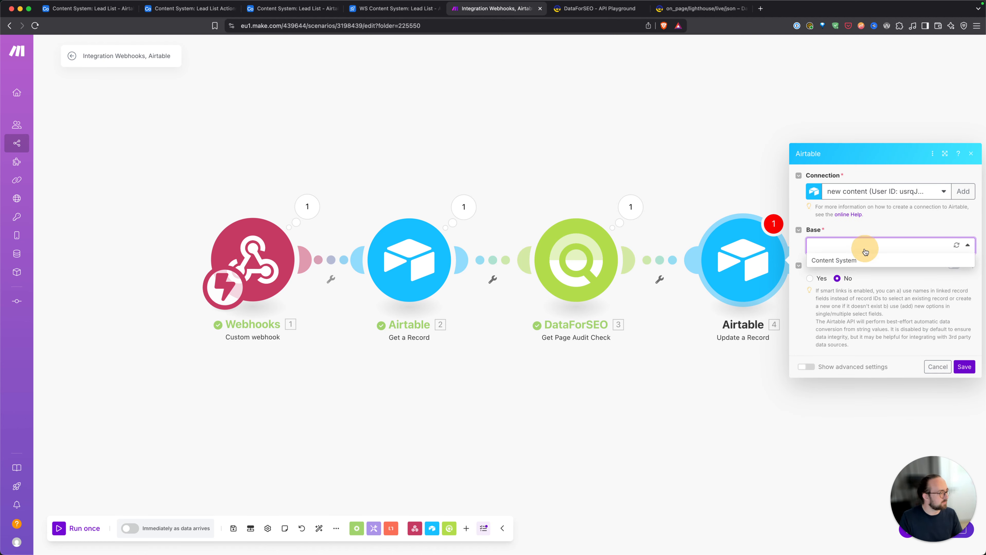
left_click(861, 259)
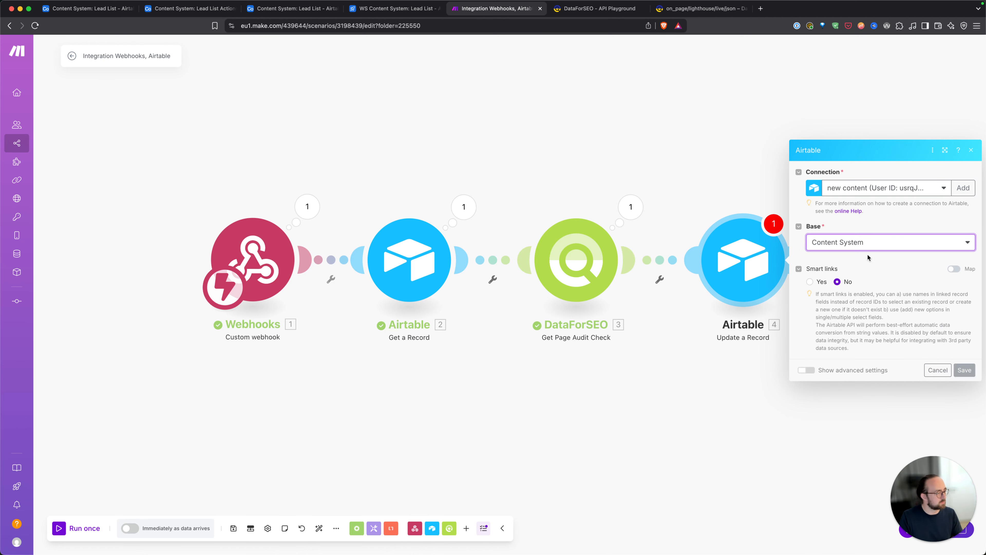
left_click(863, 265)
left_click(849, 307)
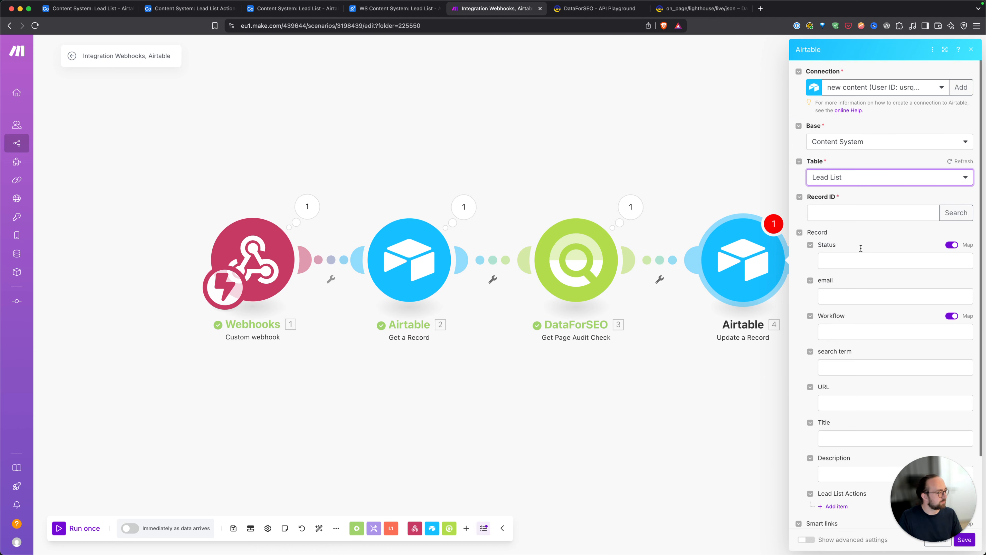
Map the webhook's recordId as the Record ID, save the module, and switch to the Lead List in Airtable.
left_click(901, 216)
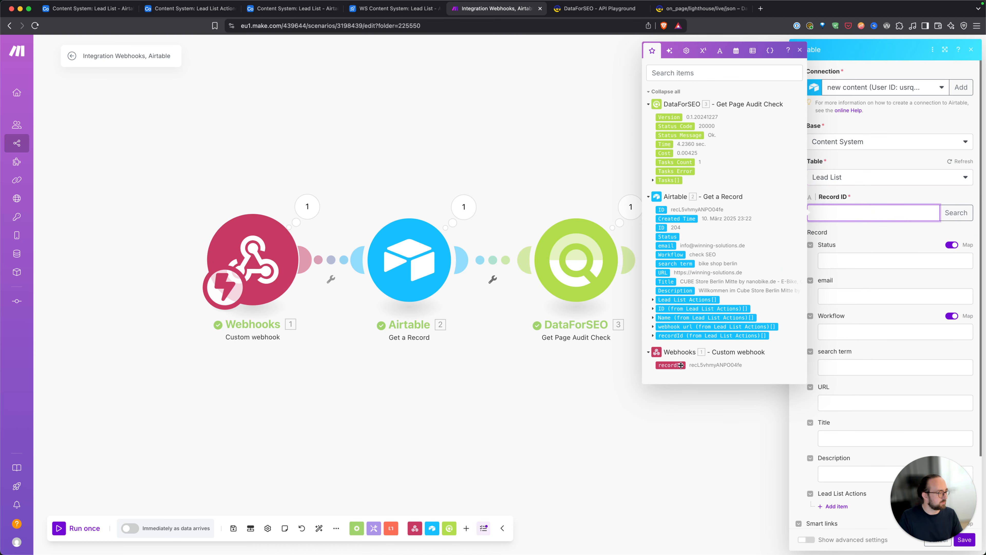
left_click(671, 365)
scroll(880, 370, "down", 3)
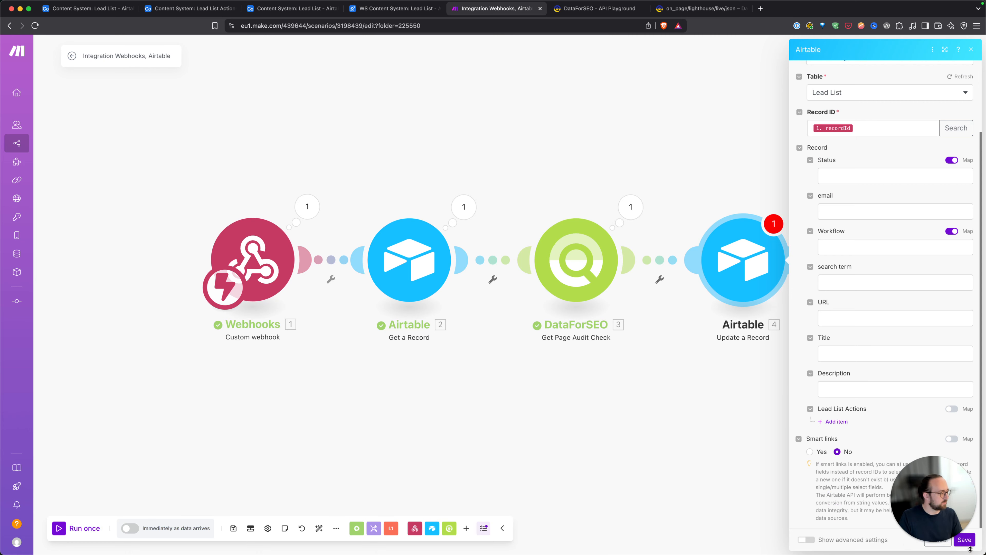
left_click(964, 539)
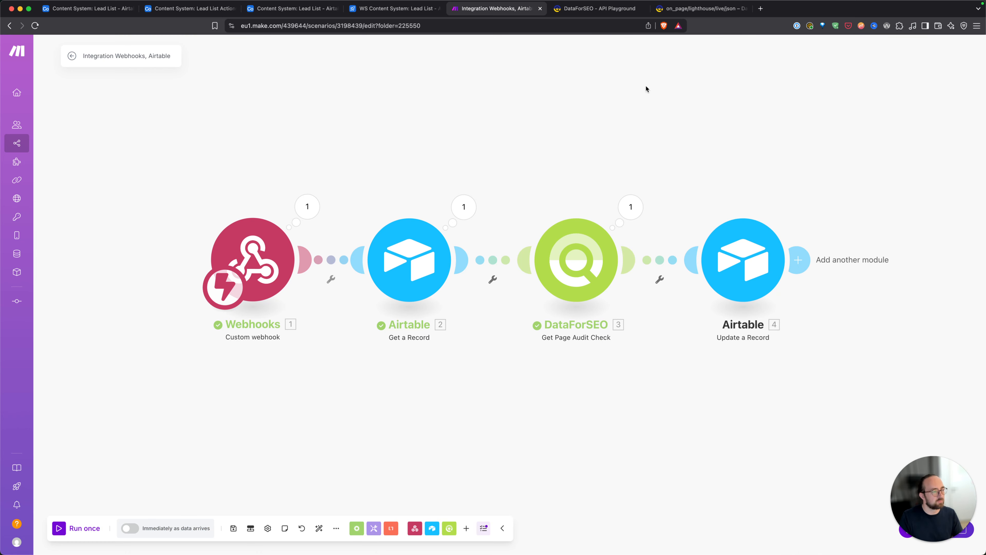
left_click(91, 8)
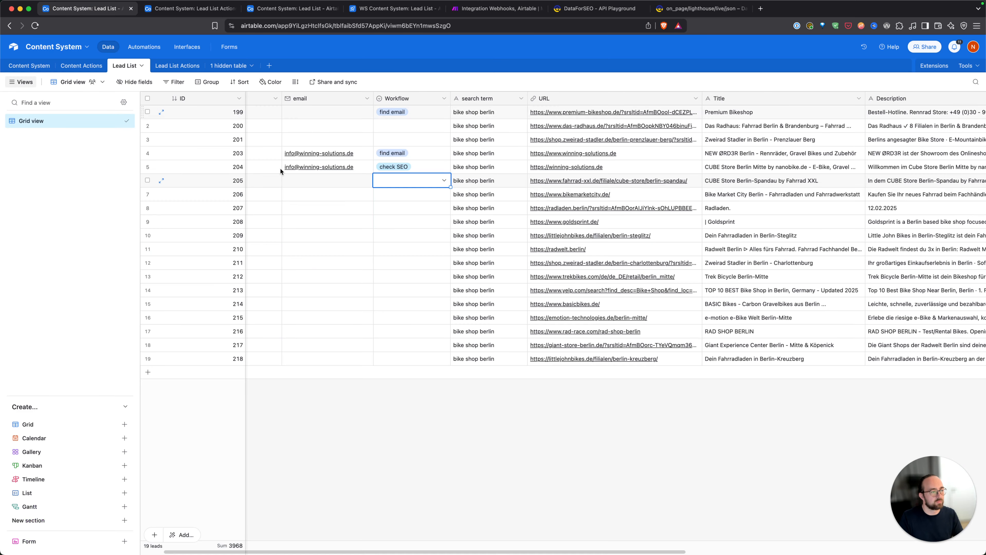
left_click(444, 98)
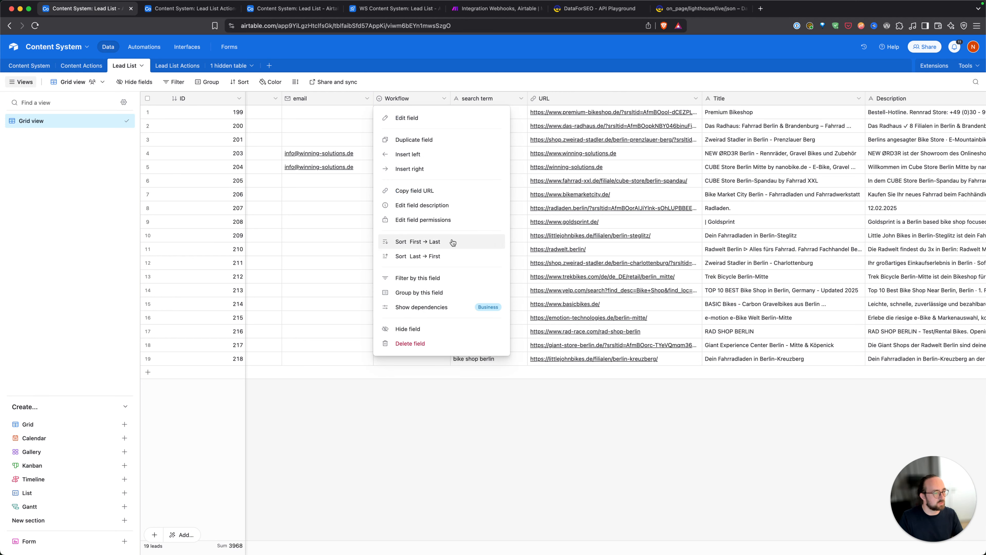
left_click(410, 168)
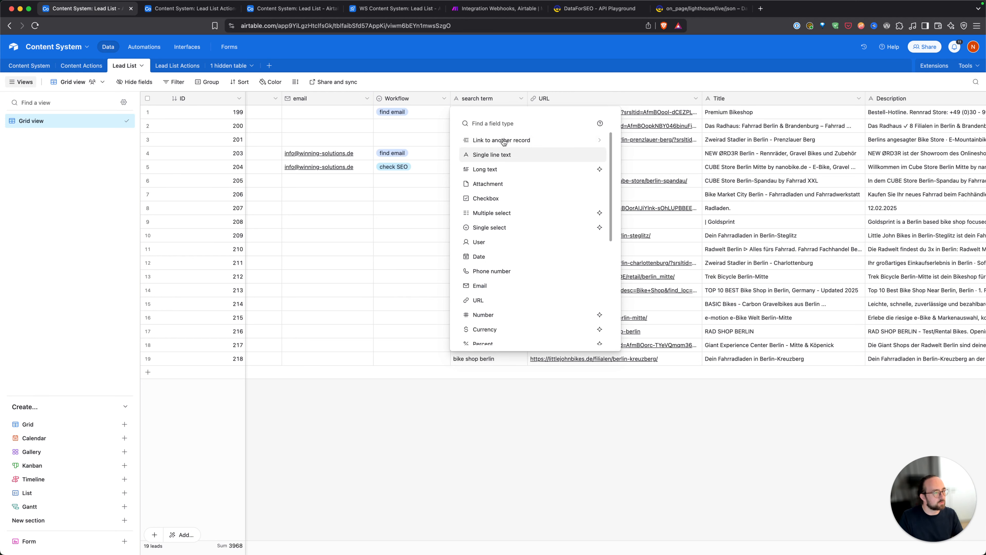
left_click(488, 74)
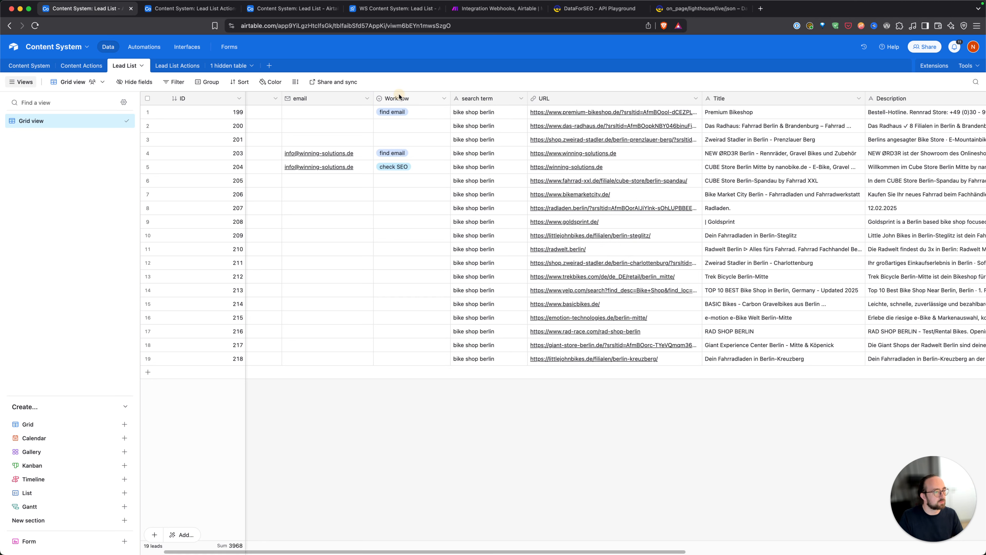
Start a single line text field to the right of Workflow and enter pagespeed as its name.
right_click(398, 97)
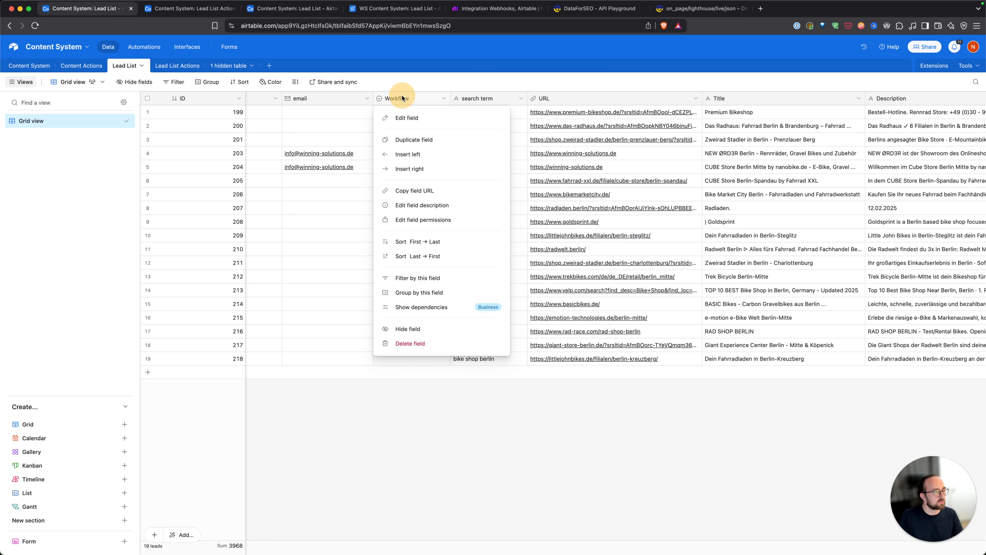
left_click(434, 169)
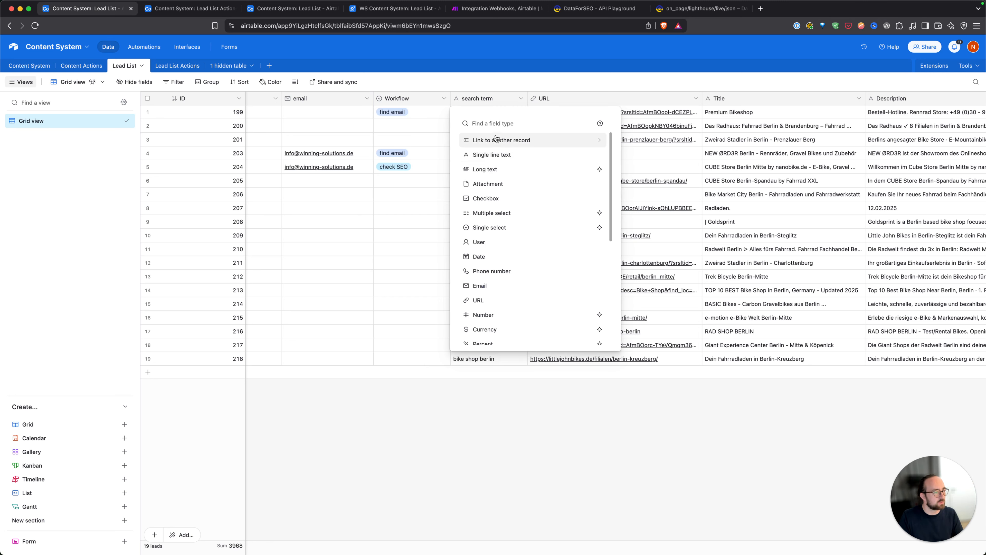
left_click(516, 154)
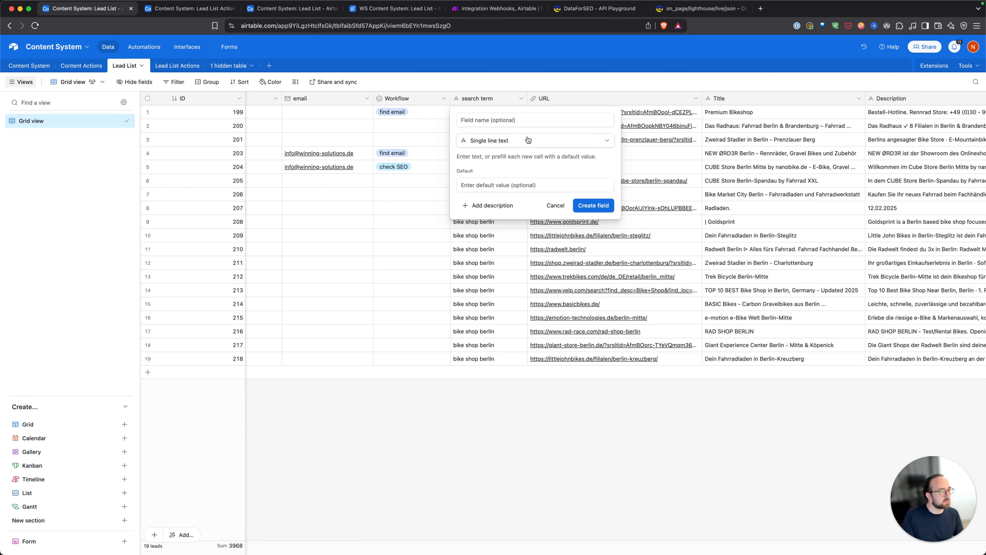
left_click(526, 121)
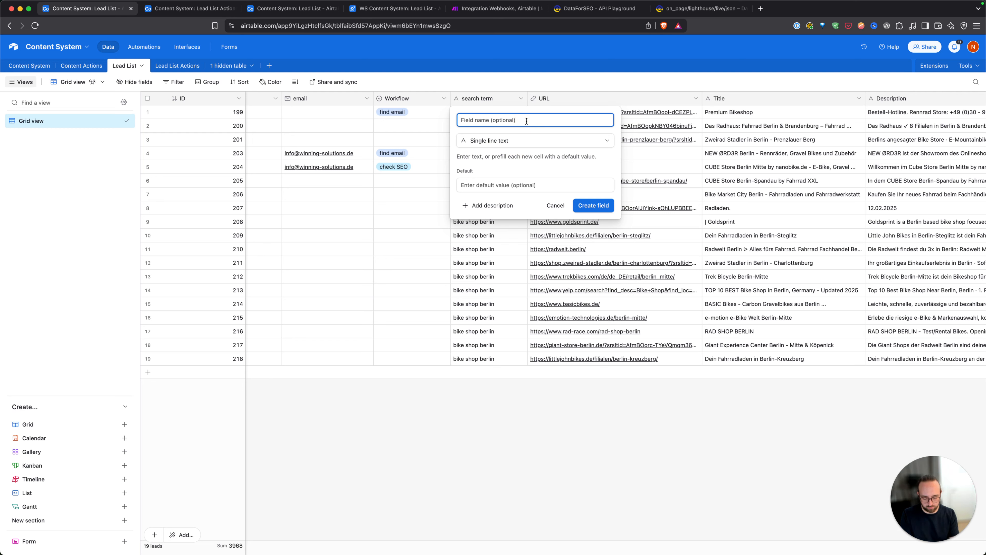
type("ppa")
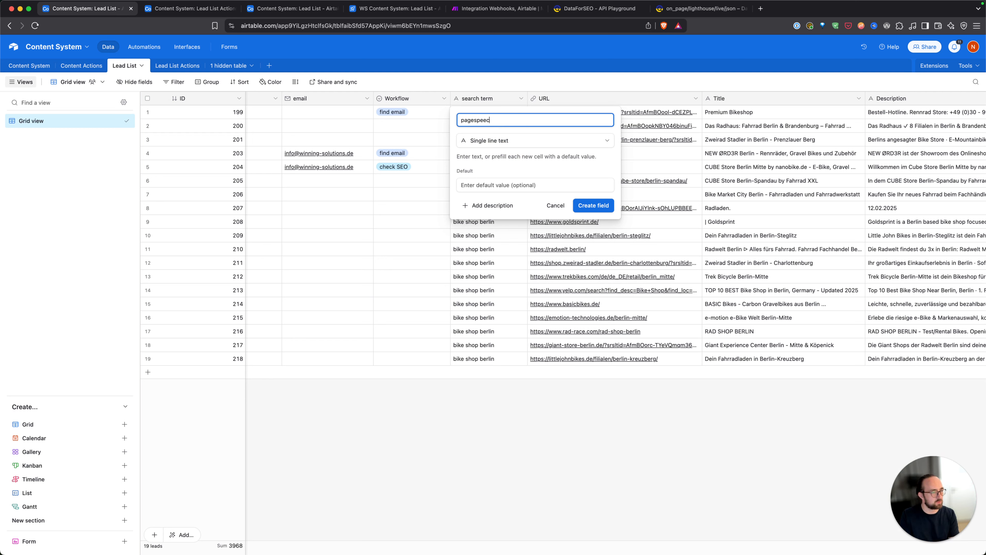
type("d")
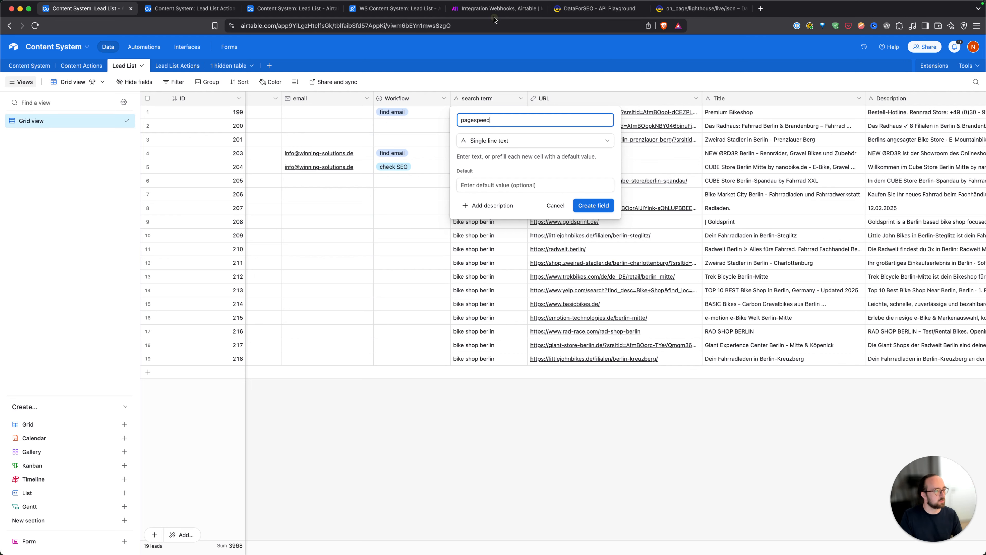
Switch to Make and expand the DataForSEO output through Tasks, result and items to the audited page's fields.
left_click(493, 8)
left_click(521, 202)
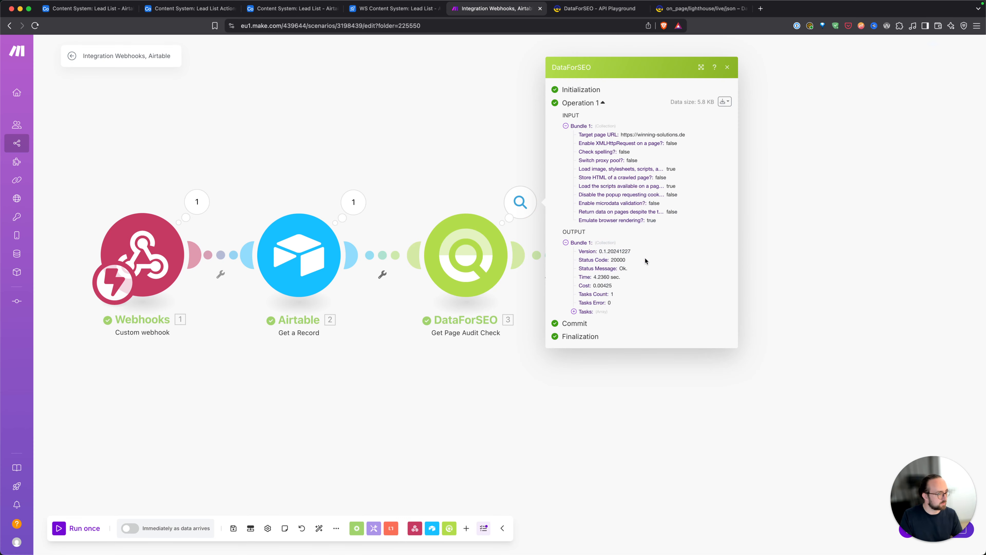
left_click(574, 311)
left_click(582, 316)
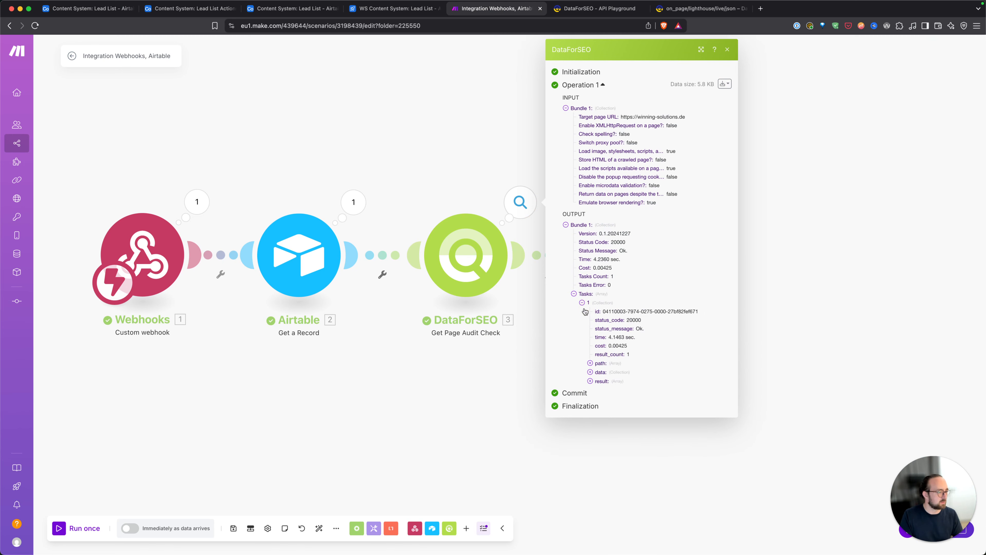
left_click(591, 380)
left_click(598, 390)
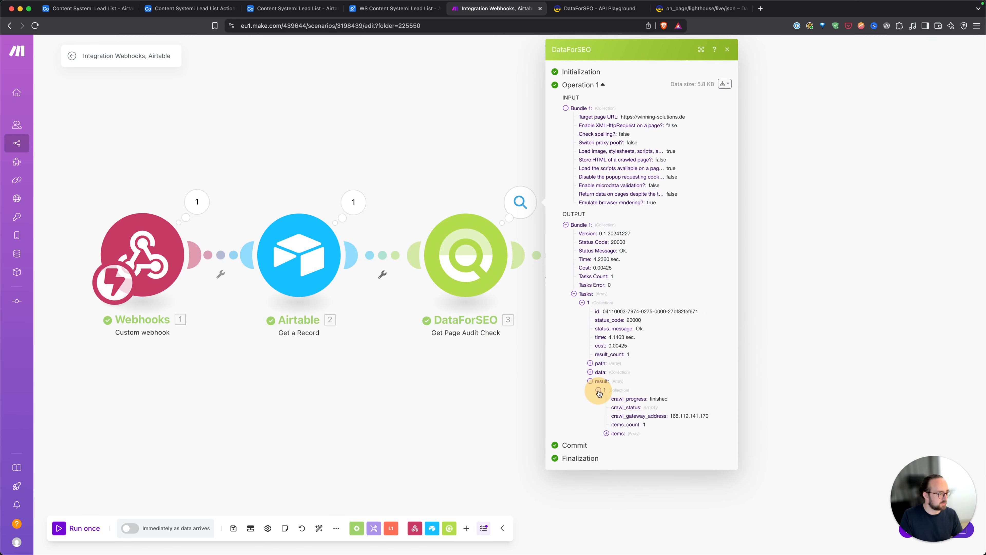
left_click(610, 433)
left_click(614, 442)
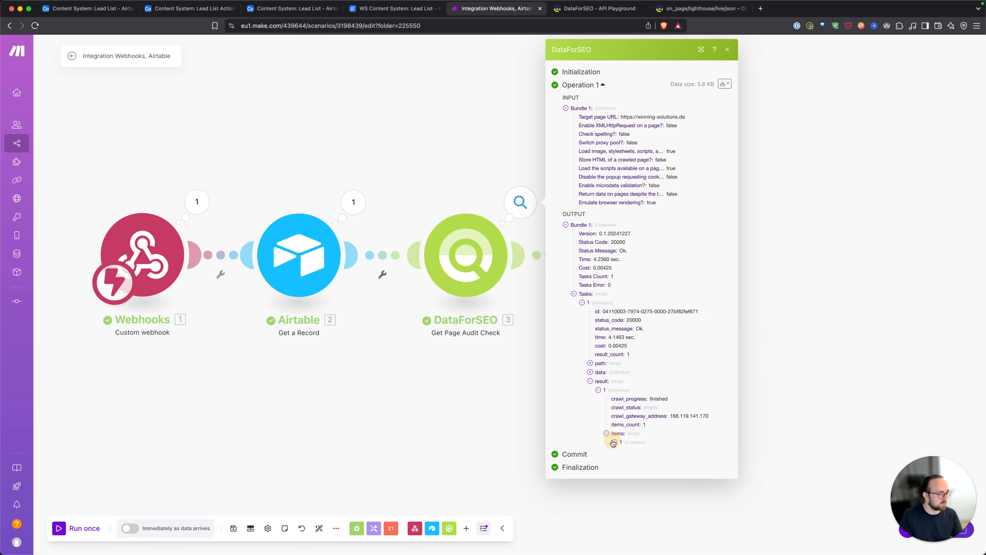
Expand page_timing in the audit output and copy the field name onpage_score.
scroll(621, 428, "down", 3)
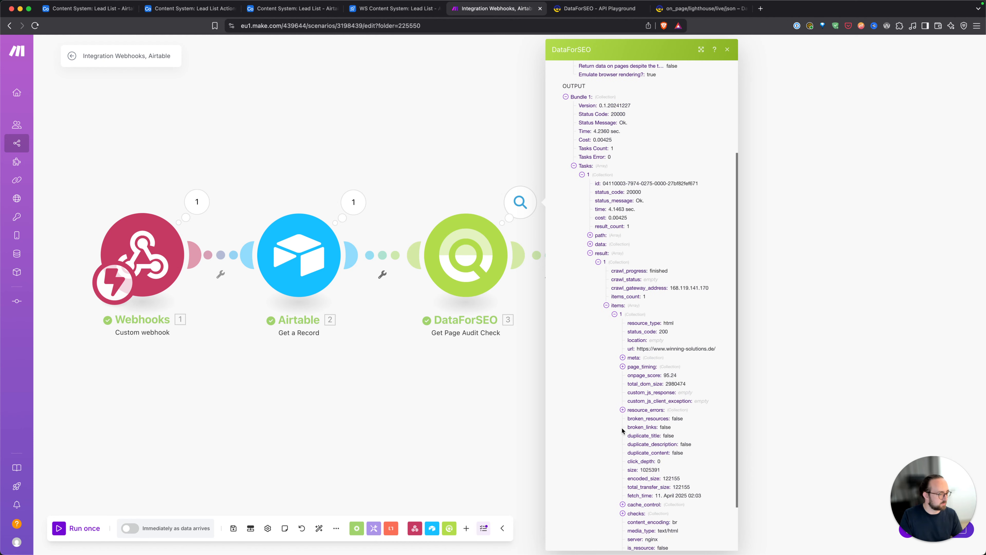
left_click(622, 367)
scroll(625, 363, "down", 3)
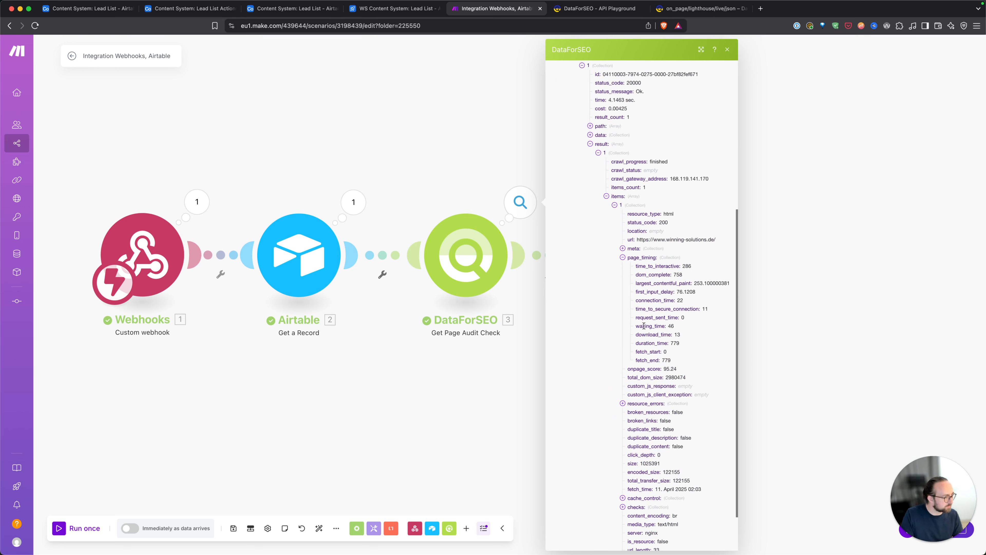
scroll(637, 389, "down", 2)
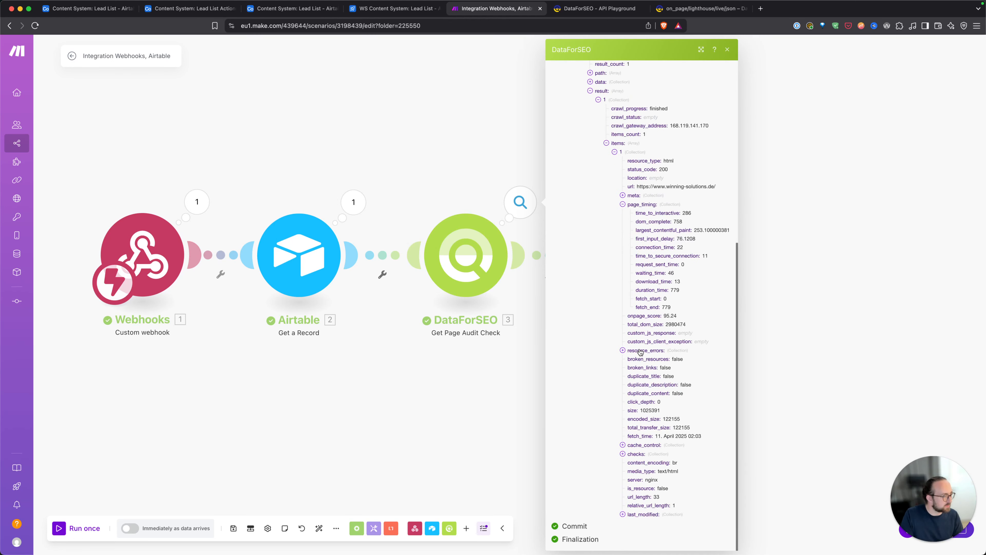
double_click(644, 315)
key("super+c")
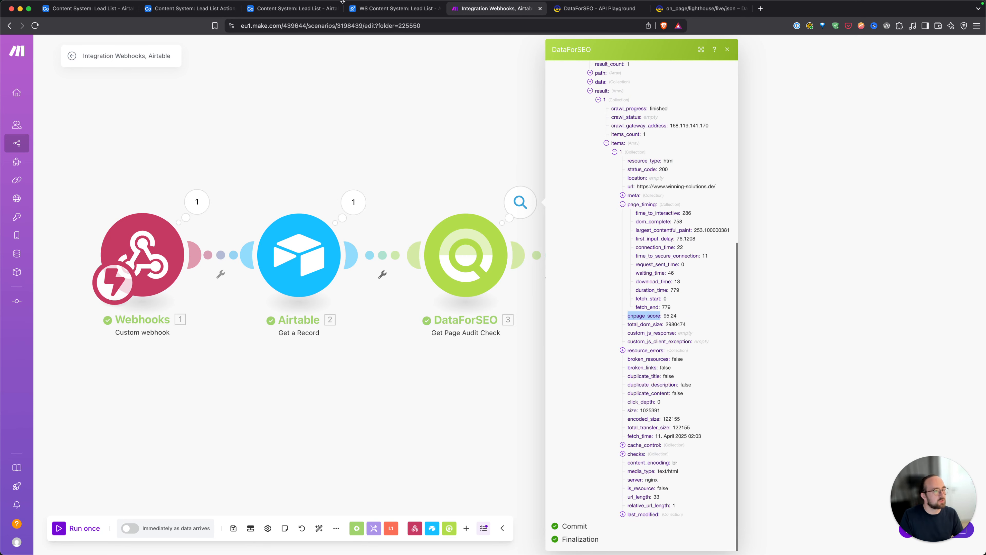
Switch to Airtable, replace the new field's name with onpage_score, and create the field.
left_click(84, 8)
left_click(507, 117)
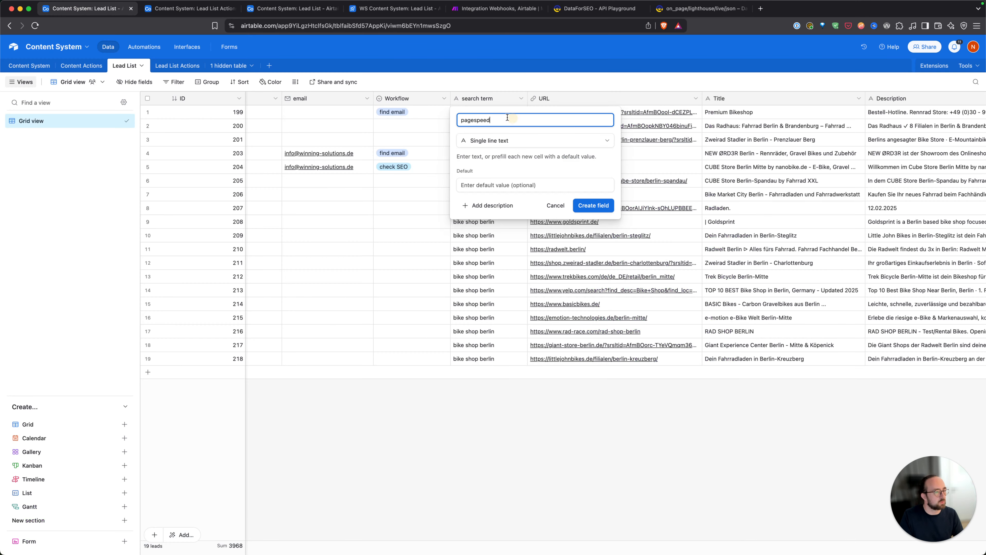
key("super+a")
key("super+v")
left_click(589, 208)
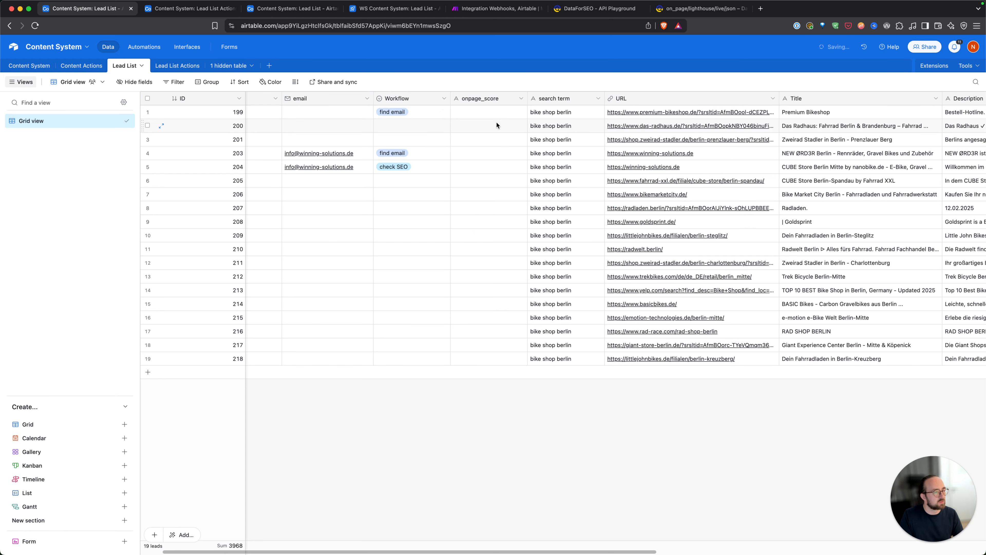
Start inserting a field to the right of onpage_score, and copy the name time_to_interactive from the DataForSEO output in Make.
right_click(489, 99)
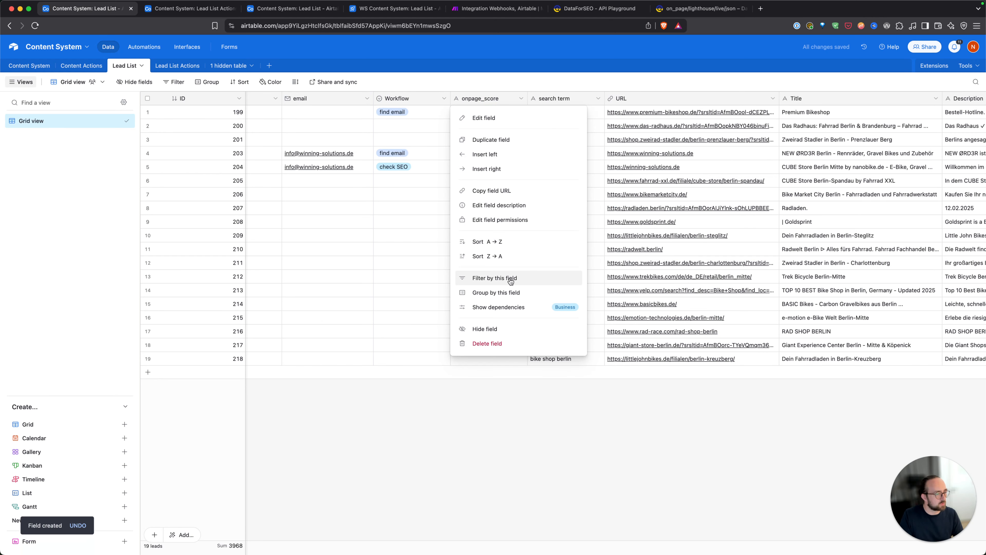
left_click(505, 168)
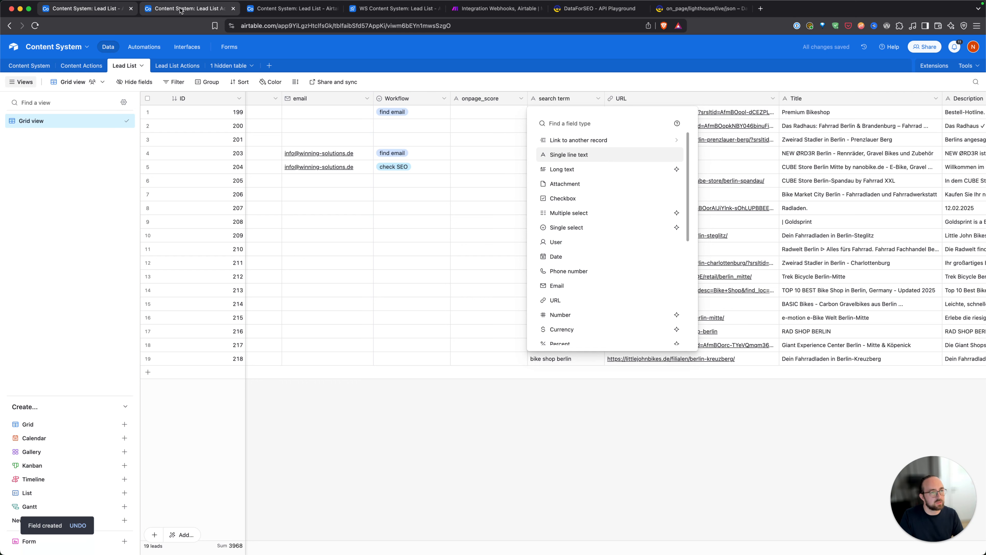
left_click(493, 8)
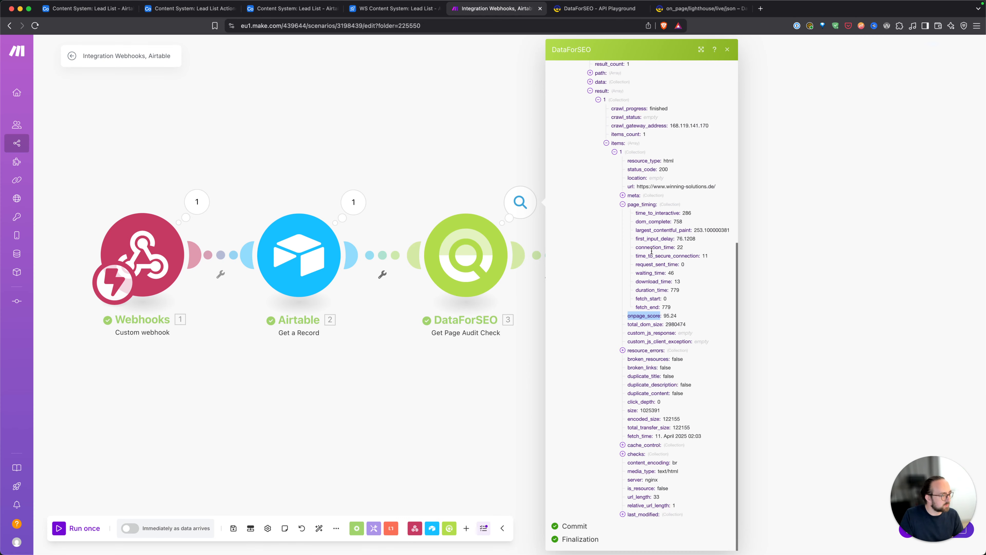
double_click(651, 213)
key("super+c")
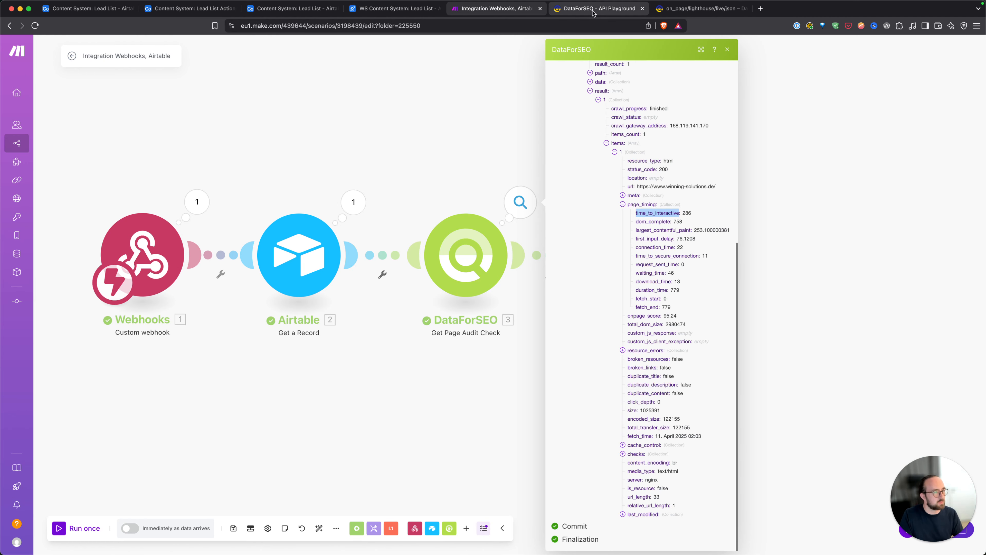
Switch to Airtable and create the new field as single line text named time_to_interactive.
left_click(86, 6)
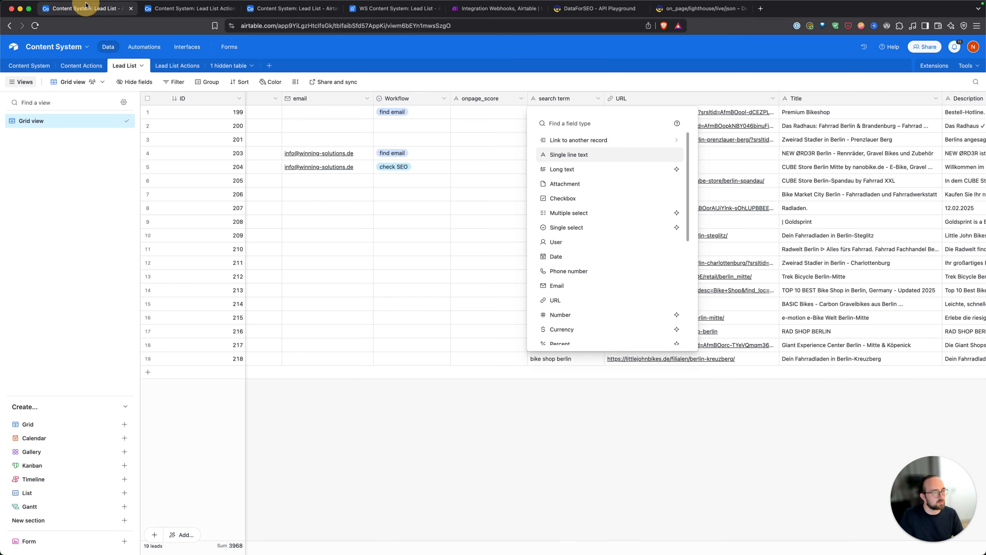
left_click(588, 153)
left_click(622, 143)
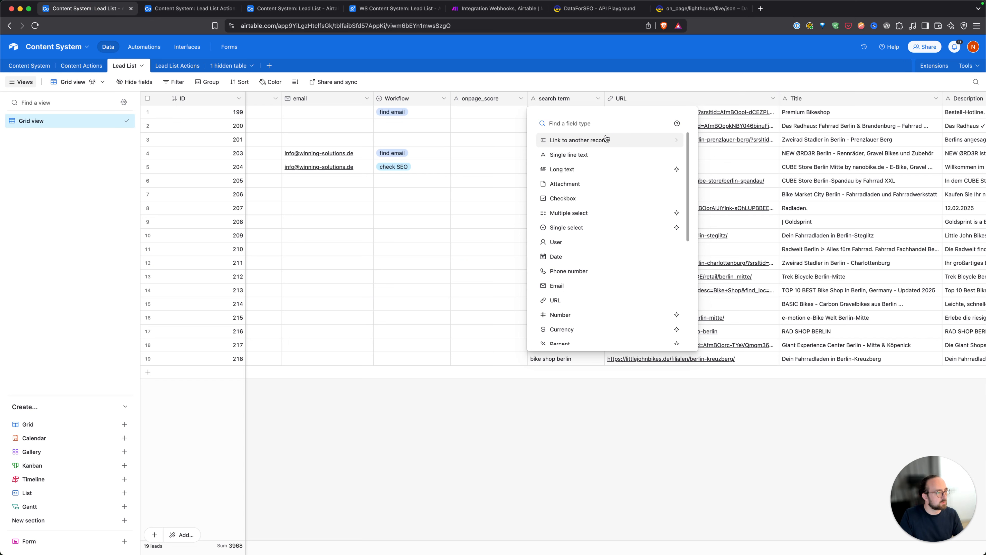
left_click(596, 154)
left_click(592, 120)
key("super+v")
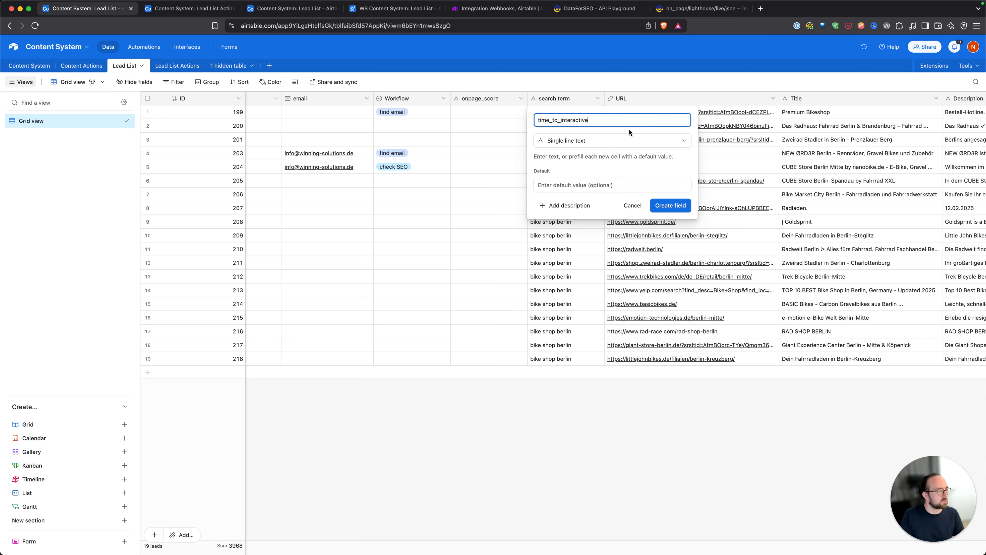
left_click(671, 206)
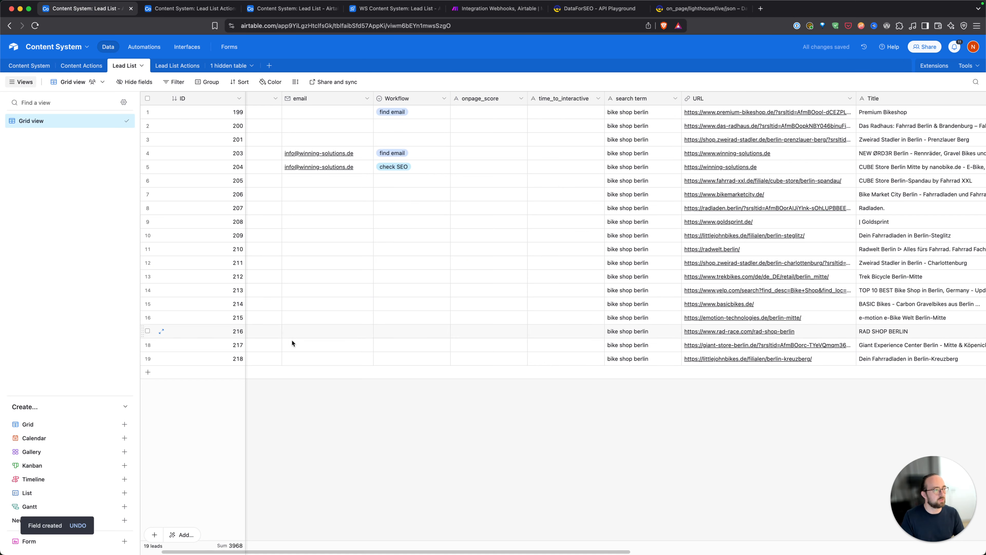
scroll(438, 171, "right", 2)
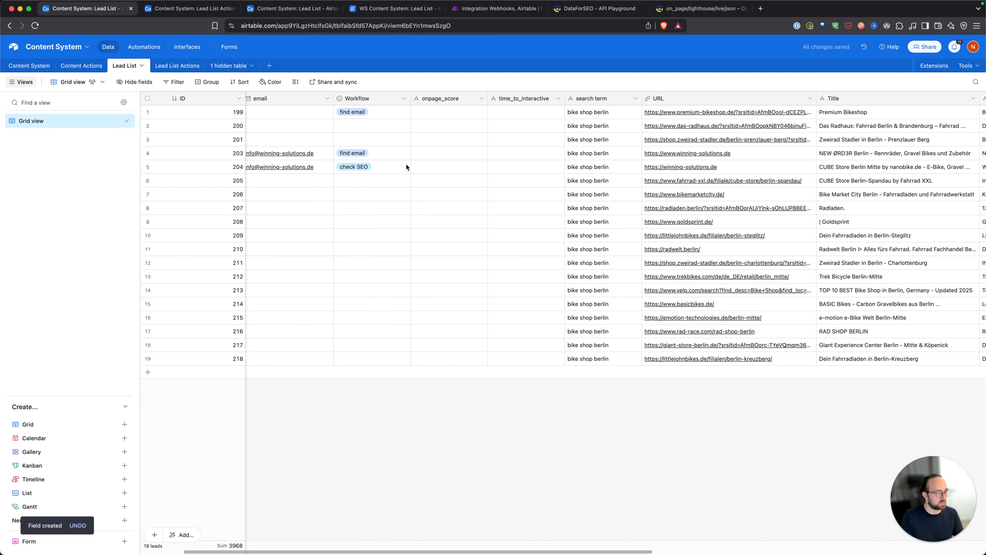
Clear the Workflow and Lead List Actions cells of record 204 in the Lead List table.
scroll(390, 165, "right", 4)
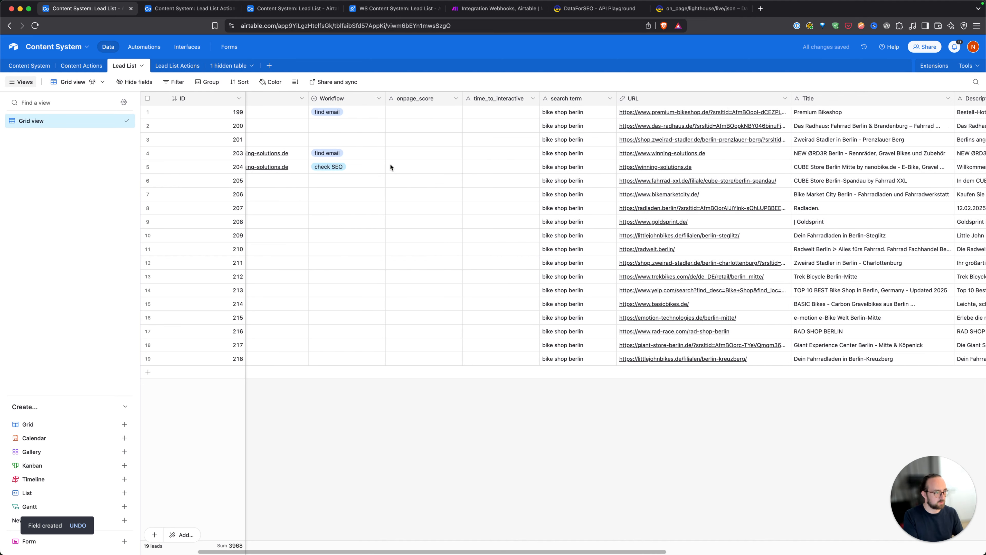
left_click(360, 167)
key("Delete")
scroll(362, 168, "right", 20)
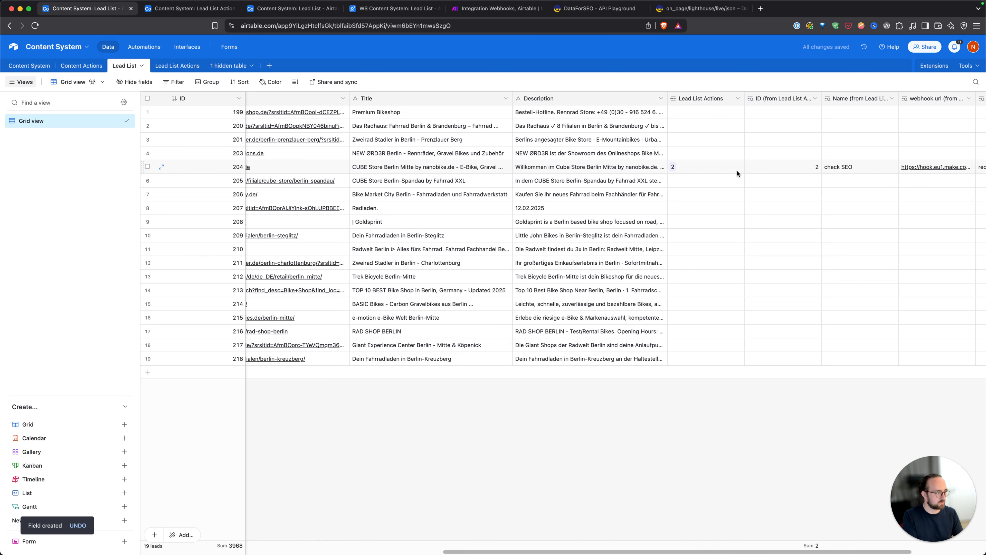
left_click(718, 171)
key("Delete")
scroll(703, 181, "left", 20)
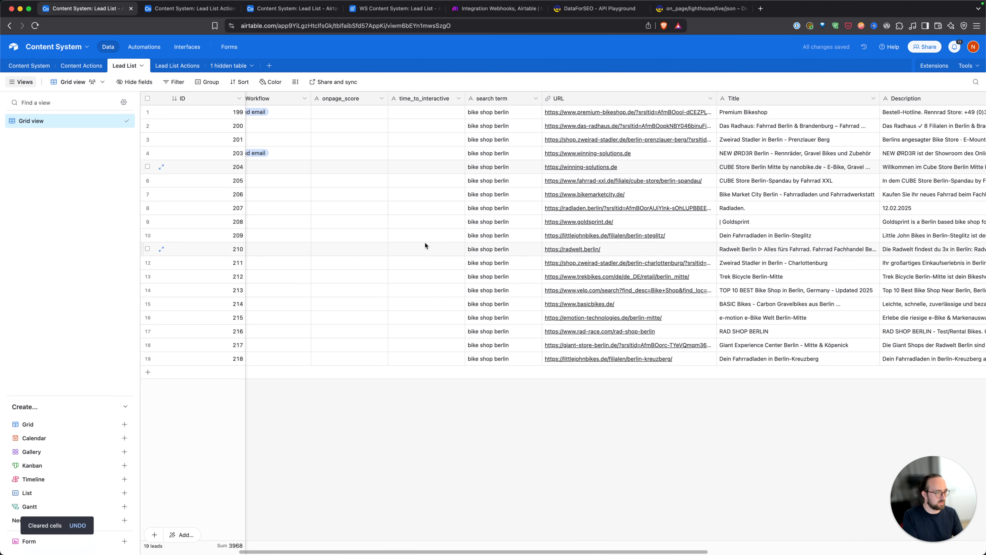
scroll(475, 169, "right", 10)
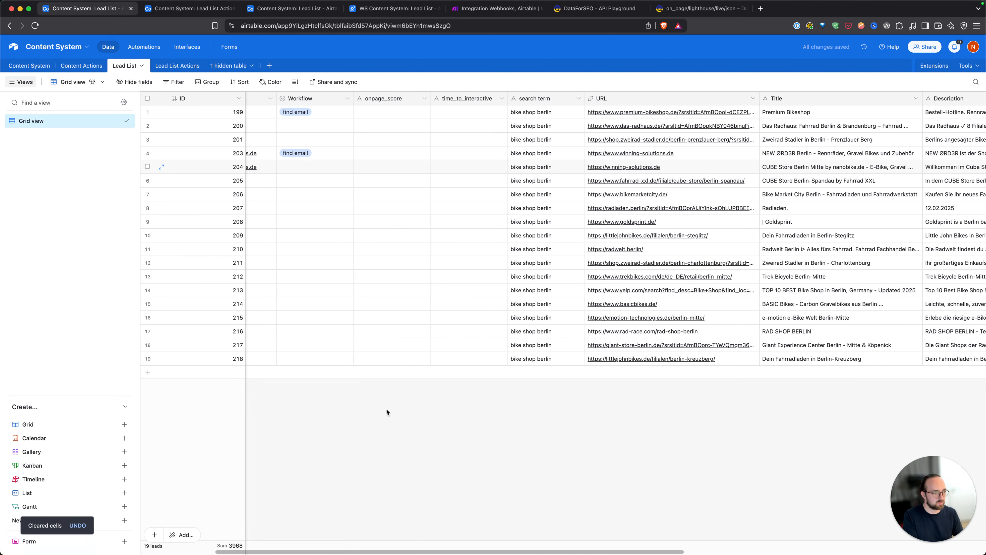
Switch to Make, close the DataForSEO output, and run the scenario once.
left_click(494, 9)
left_click(421, 178)
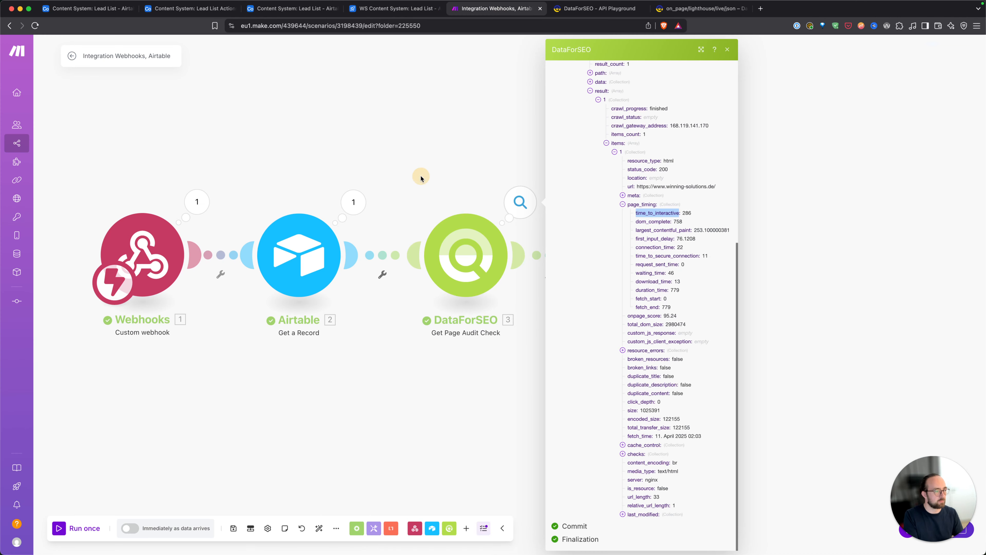
left_click(57, 533)
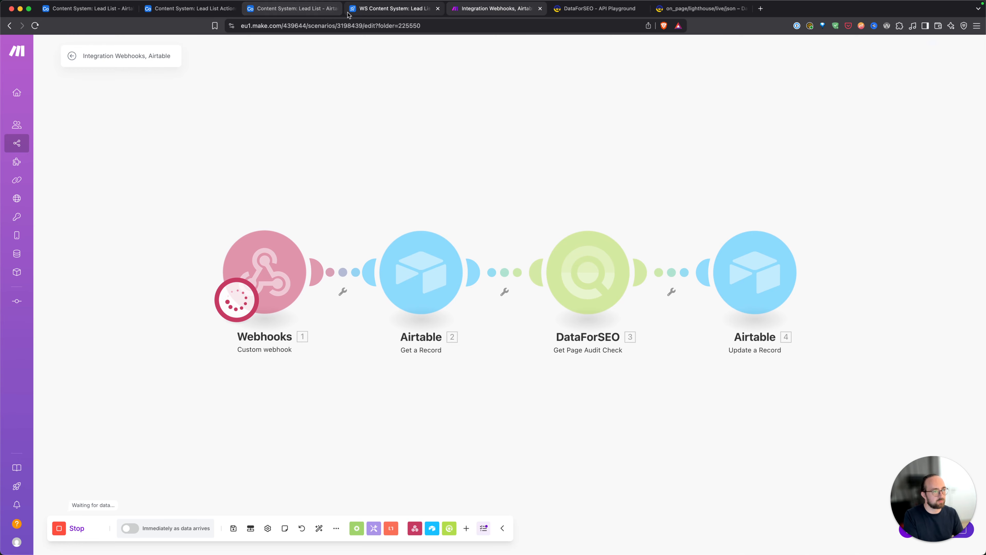
Switch to Airtable and set the Workflow of record 204 to check SEO.
left_click(88, 9)
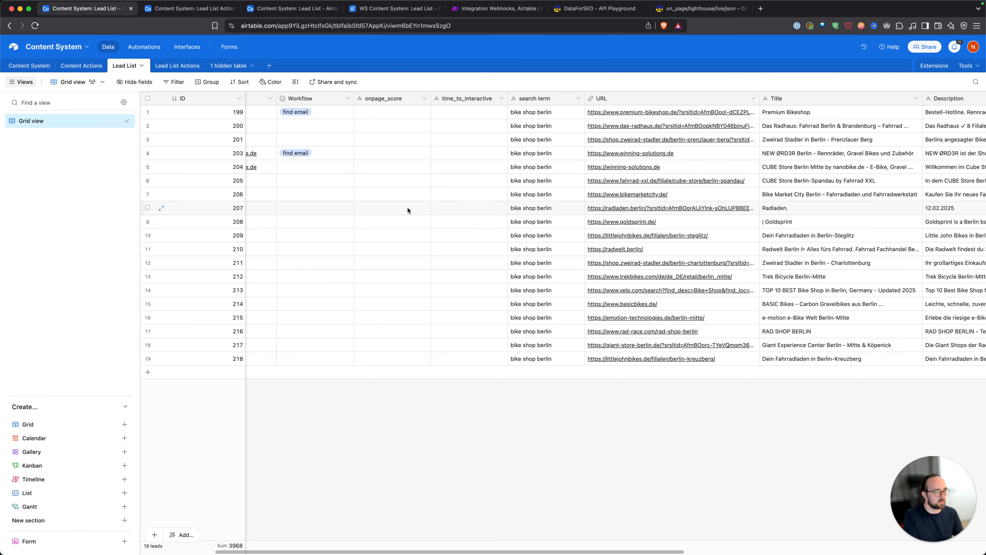
scroll(411, 216, "left", 4)
left_click(438, 169)
left_click(437, 169)
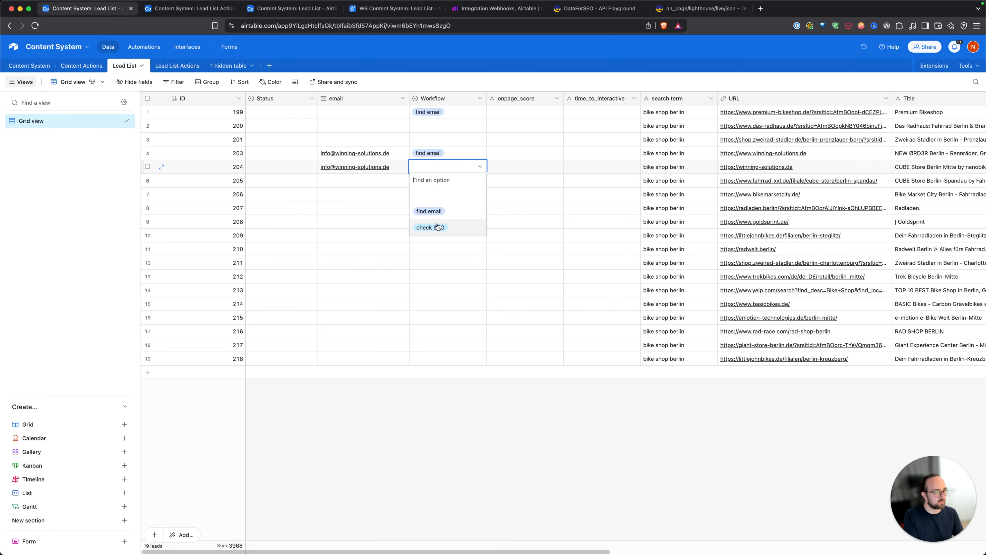
left_click(437, 231)
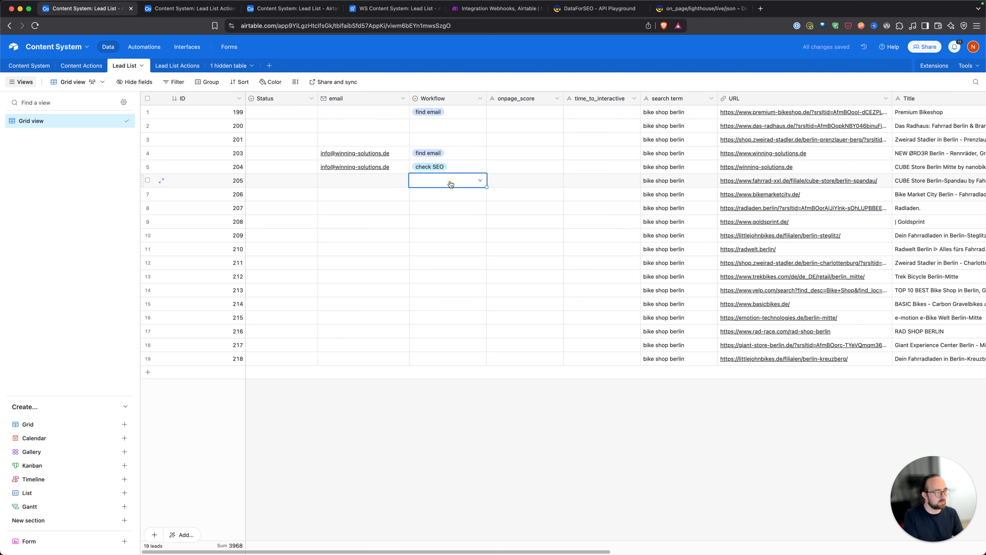
scroll(450, 178, "right", 8)
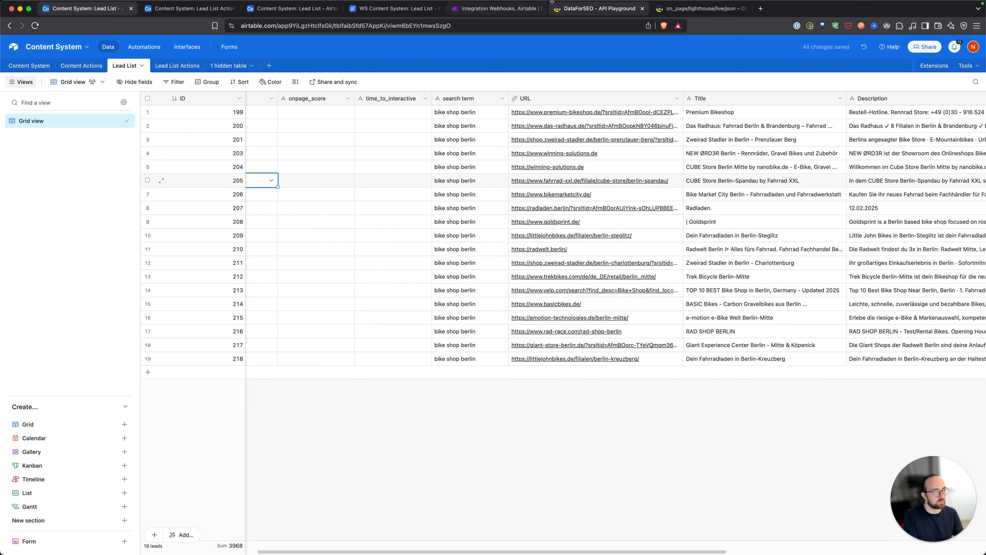
Switch to Make and open the time_to_interactive field for mapping in the Airtable Update a Record module.
left_click(496, 8)
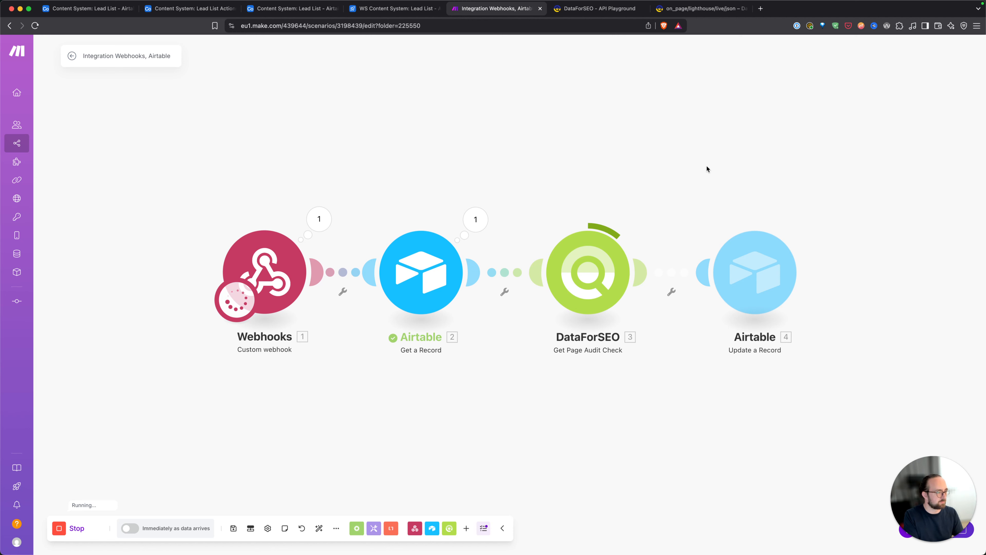
left_click_drag(723, 162, 611, 145)
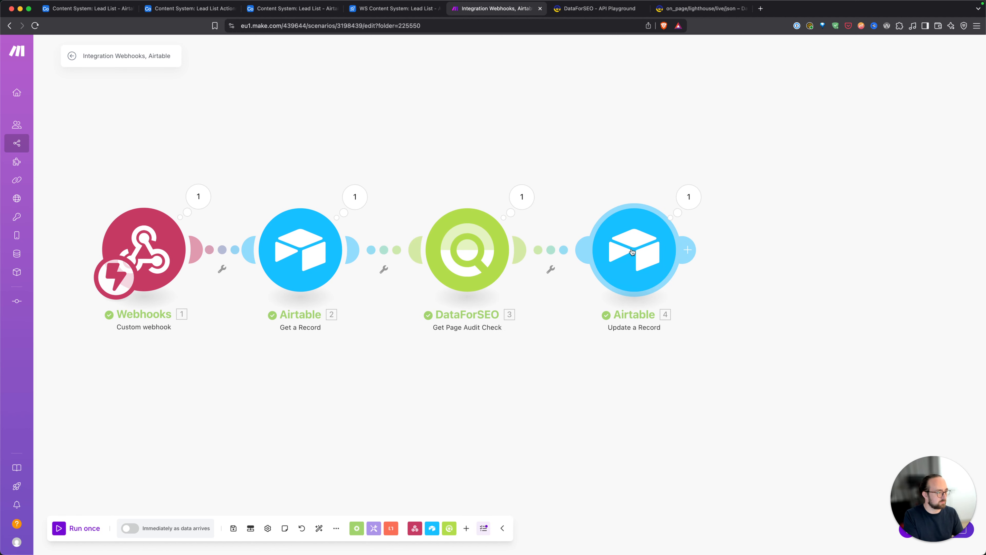
left_click(636, 236)
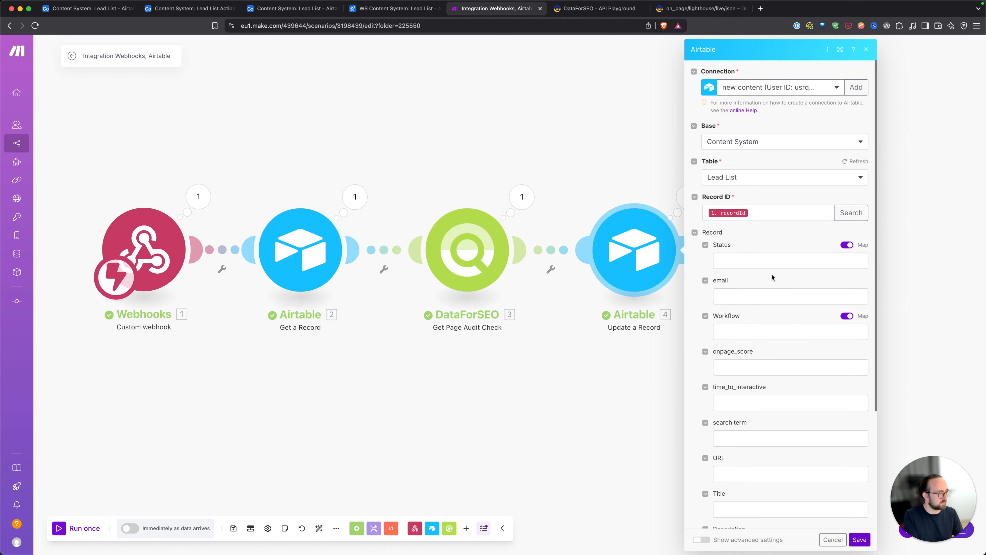
scroll(771, 274, "down", 4)
left_click(756, 248)
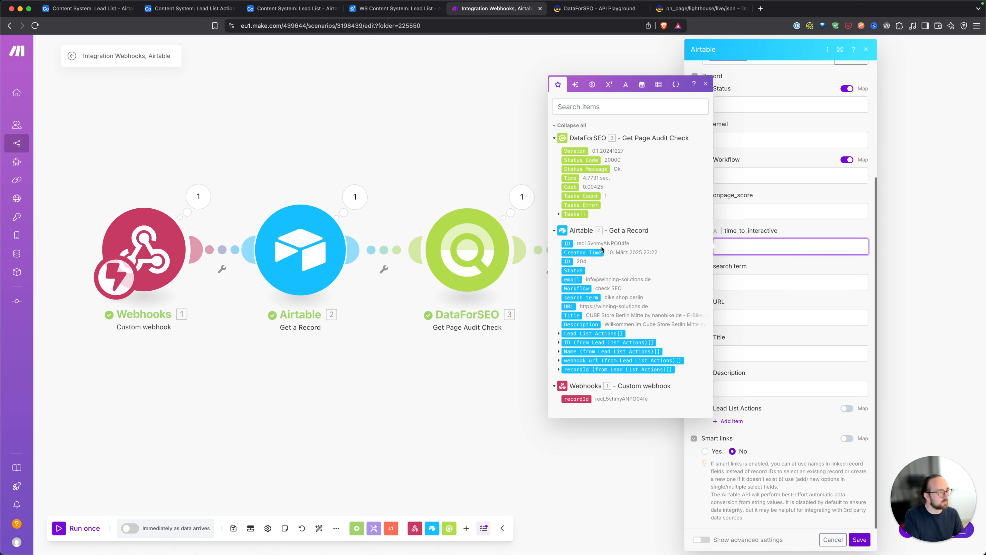
Expand the DataForSEO output through Tasks, result, items and page_timing, and map its time_to_interactive value to the matching Airtable field.
left_click(559, 214)
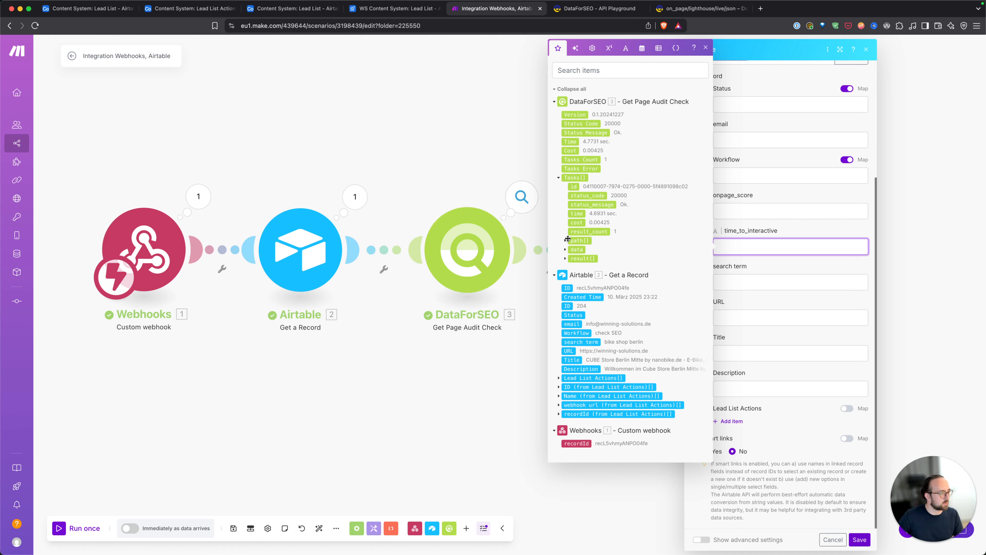
left_click(566, 259)
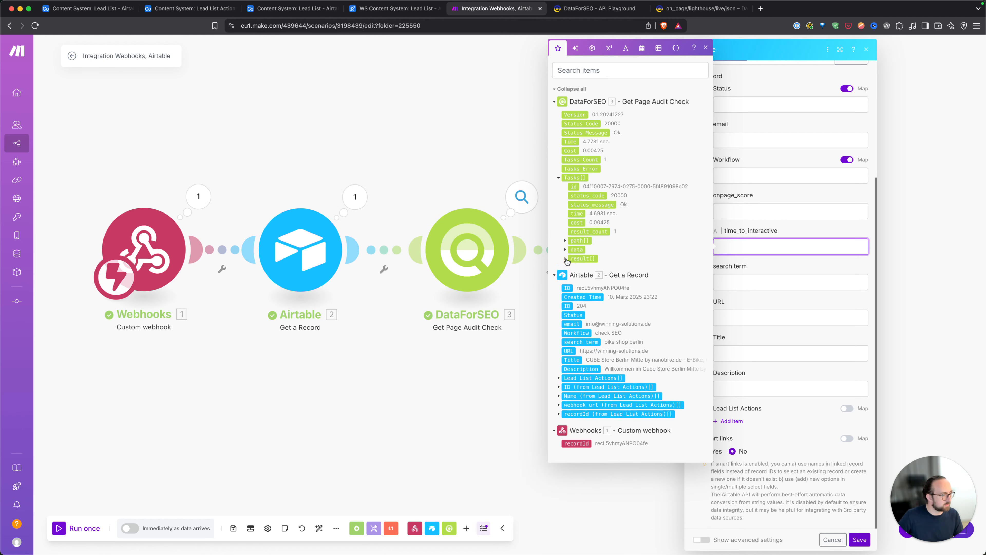
left_click(571, 303)
scroll(568, 315, "down", 4)
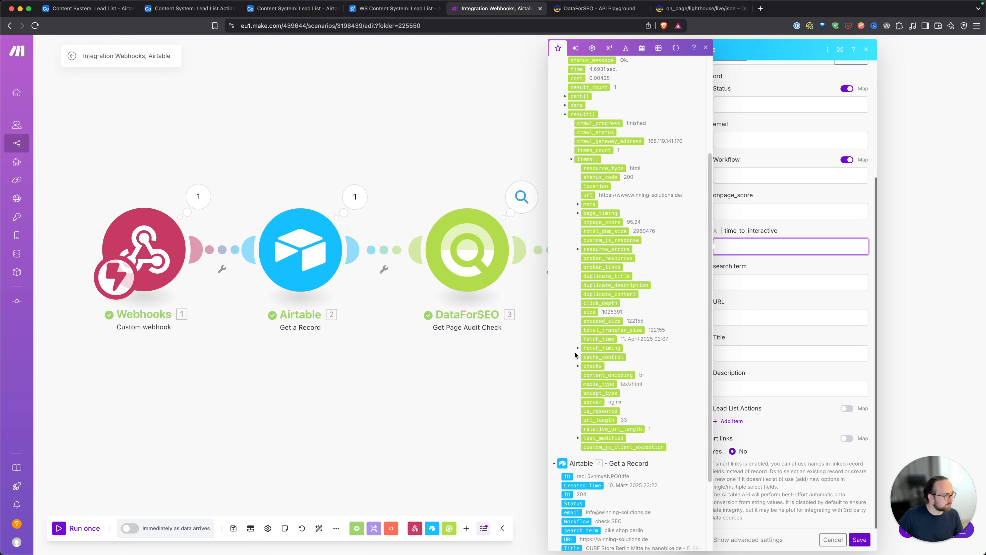
left_click(578, 348)
scroll(579, 272, "down", 1)
left_click(579, 172)
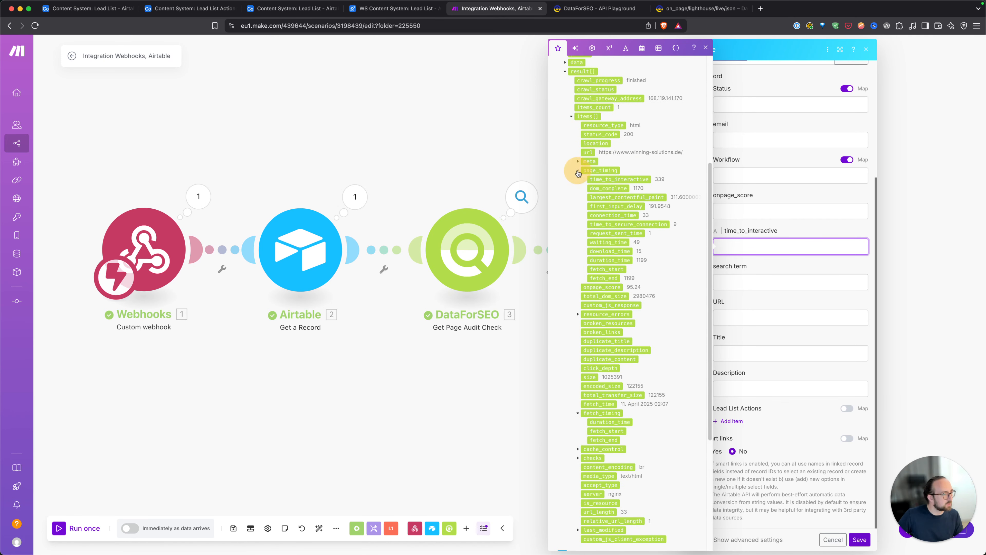
left_click(605, 179)
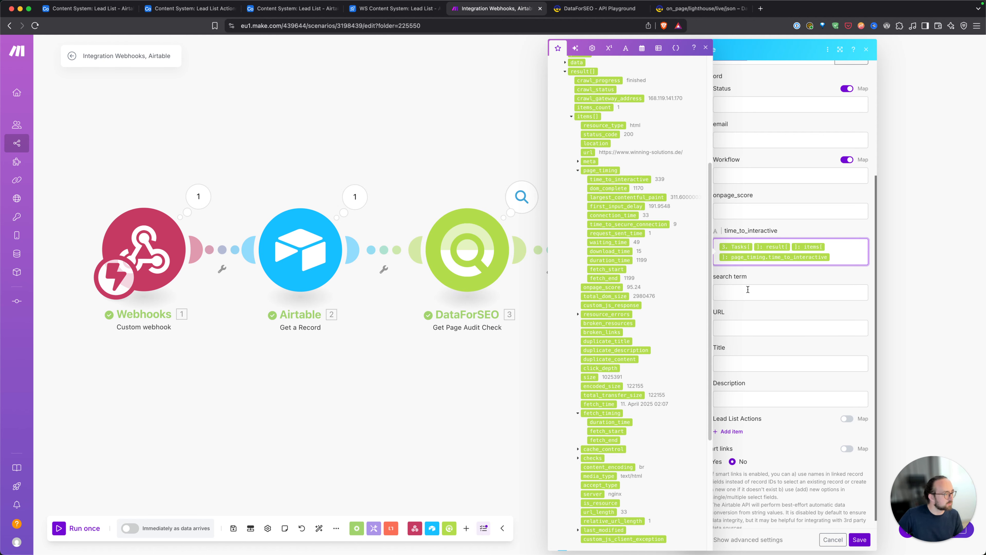
Map the DataForSEO onpage_score value to the onpage_score field, and save both the module and the scenario.
left_click(748, 211)
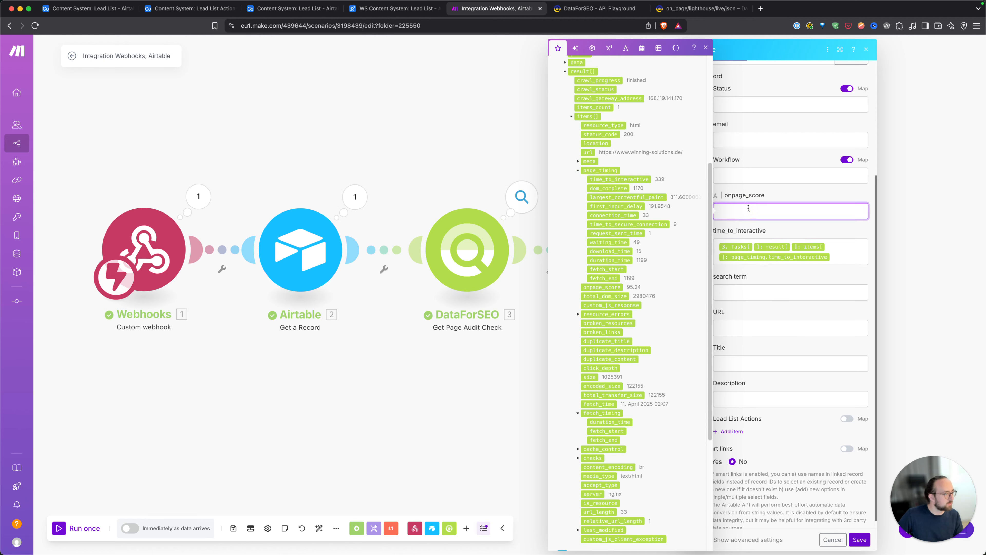
left_click(596, 286)
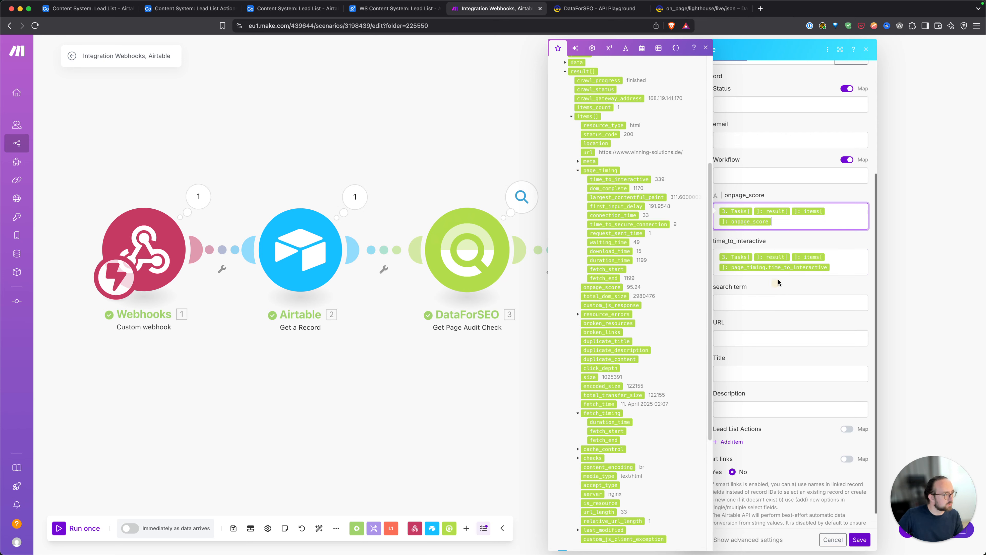
left_click(791, 173)
left_click(860, 539)
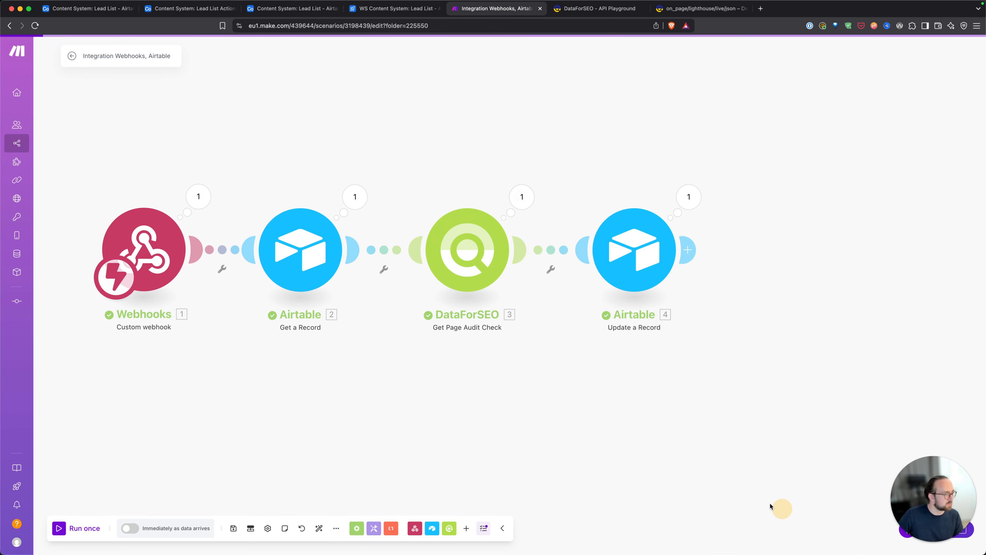
left_click(233, 528)
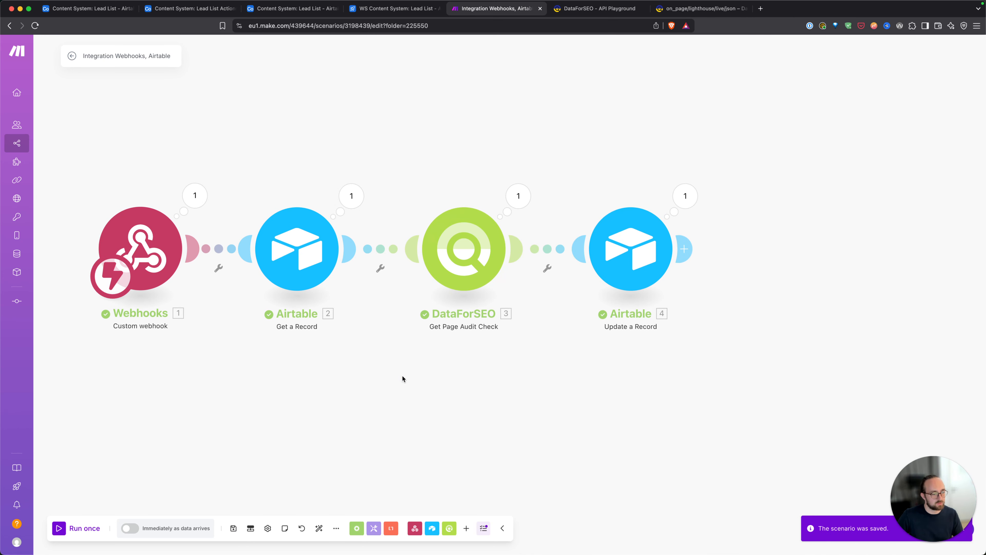
Run the scenario once, switch to Airtable, and clear the Lead List Actions and Workflow cells of record 204.
left_click_drag(314, 175, 414, 187)
left_click(59, 528)
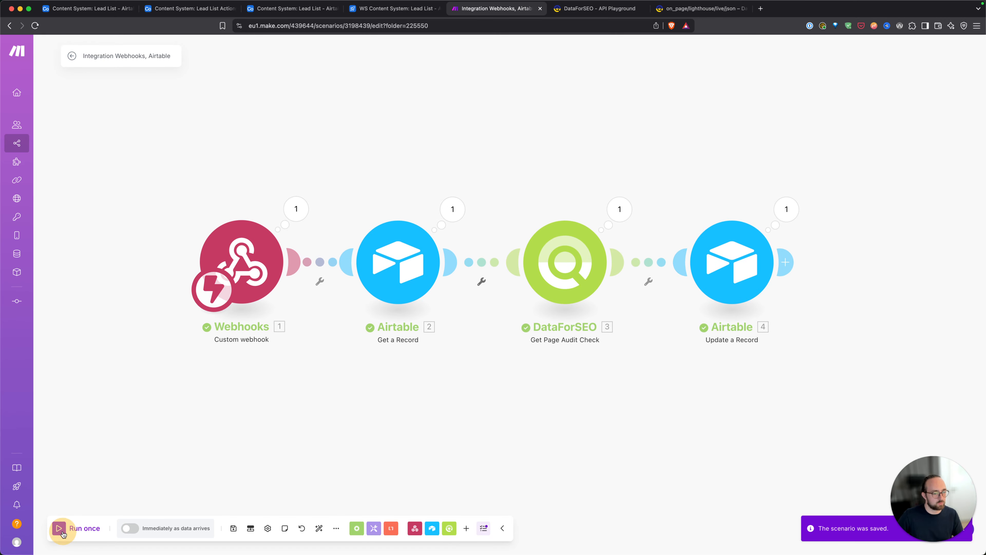
left_click(73, 8)
scroll(462, 193, "right", 10)
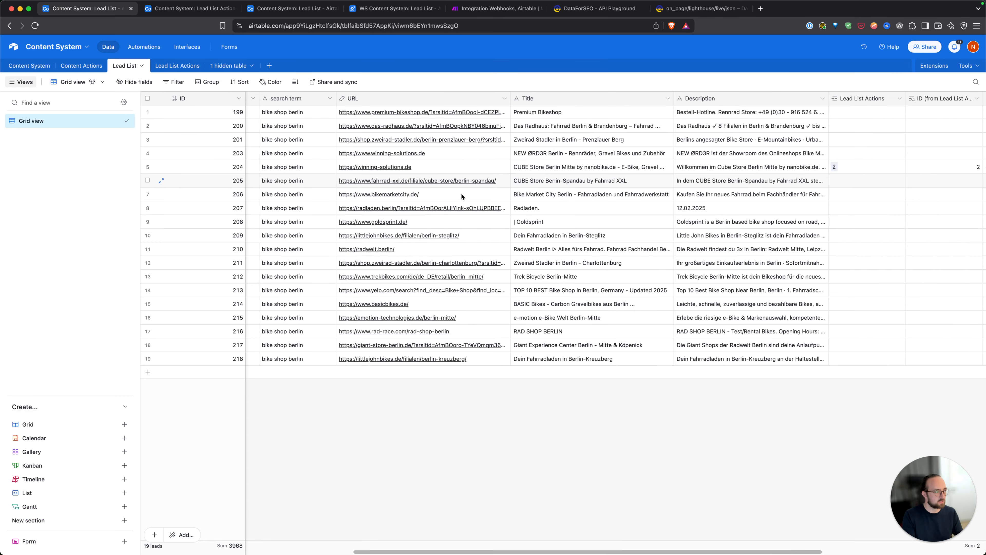
scroll(723, 216, "left", 10)
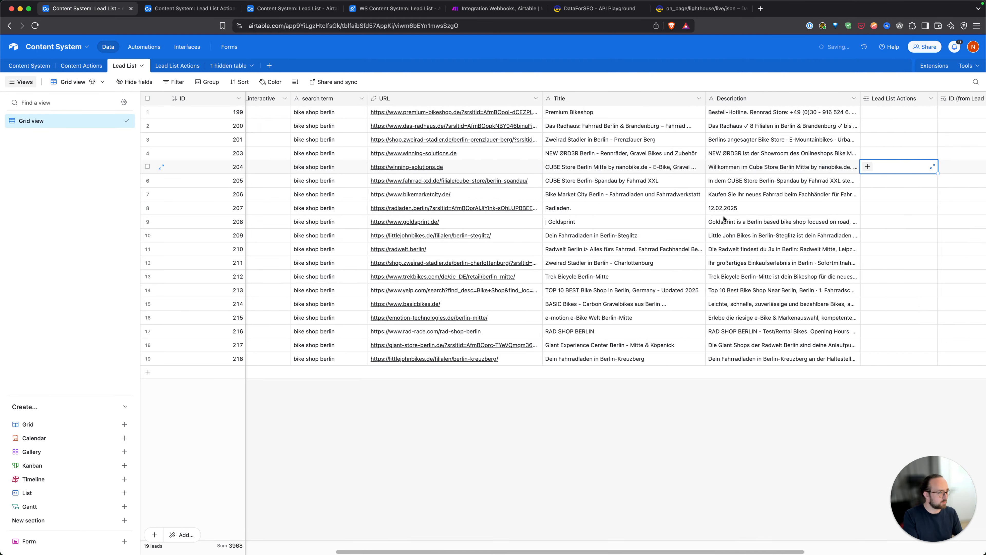
left_click(442, 180)
left_click(411, 168)
key("Delete")
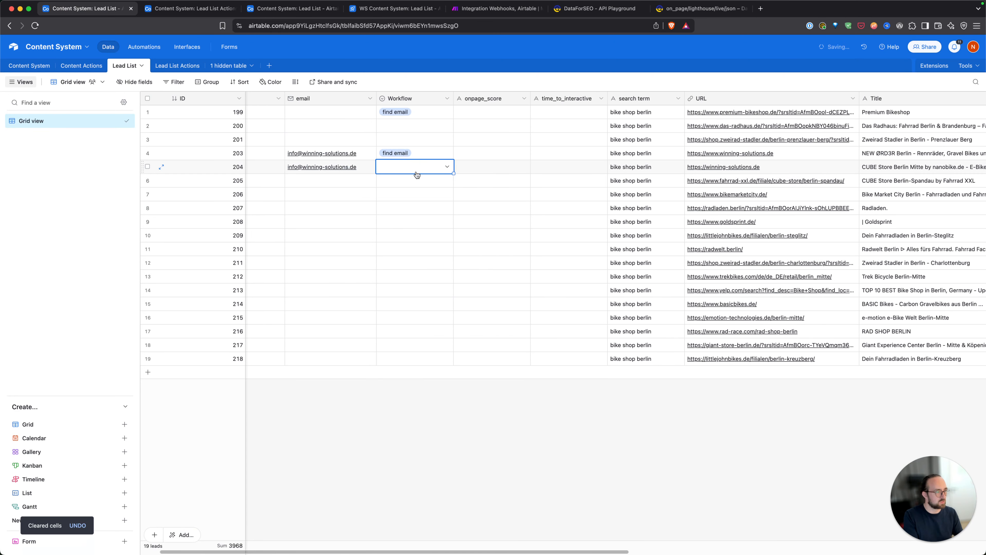
Set the Workflow of record 204 to check SEO again to trigger the scenario.
left_click(417, 168)
left_click(427, 228)
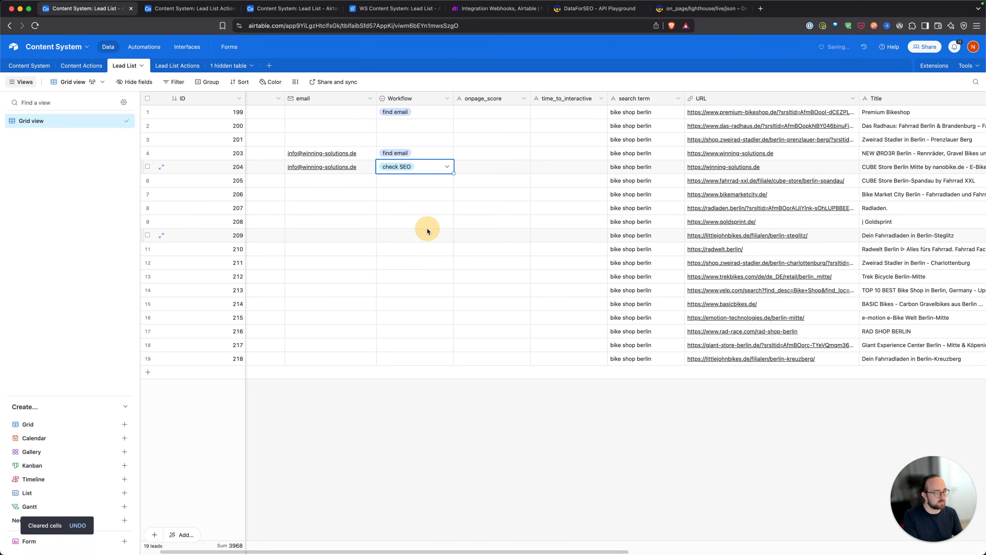
left_click(423, 181)
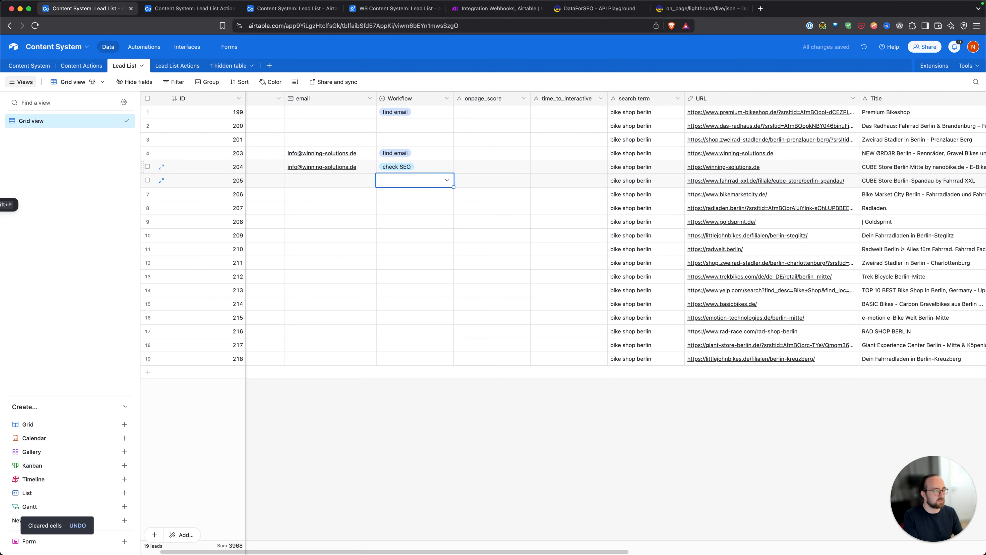
Check the scenario run in Make, and switch to Airtable to inspect onpage_score and time_to_interactive for record 204.
left_click(495, 8)
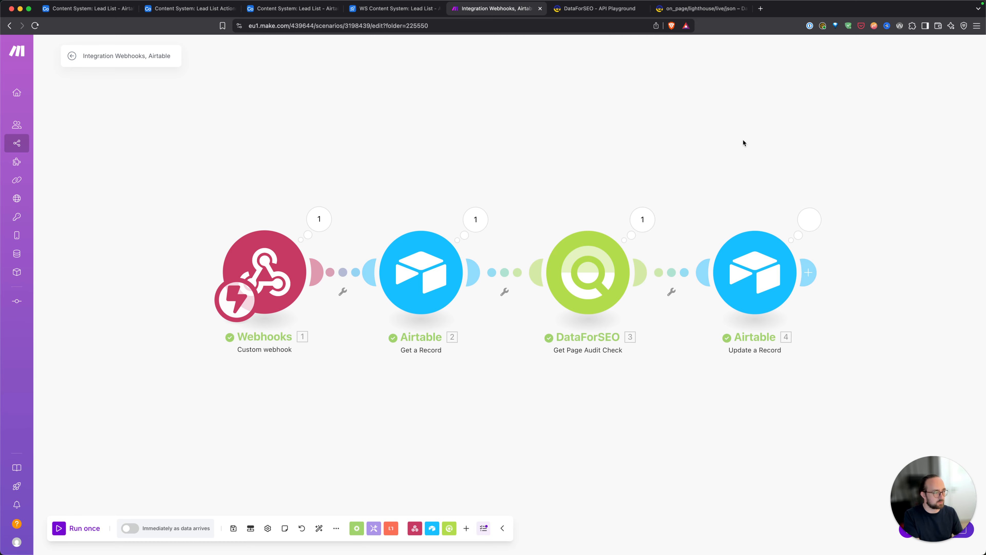
left_click(77, 8)
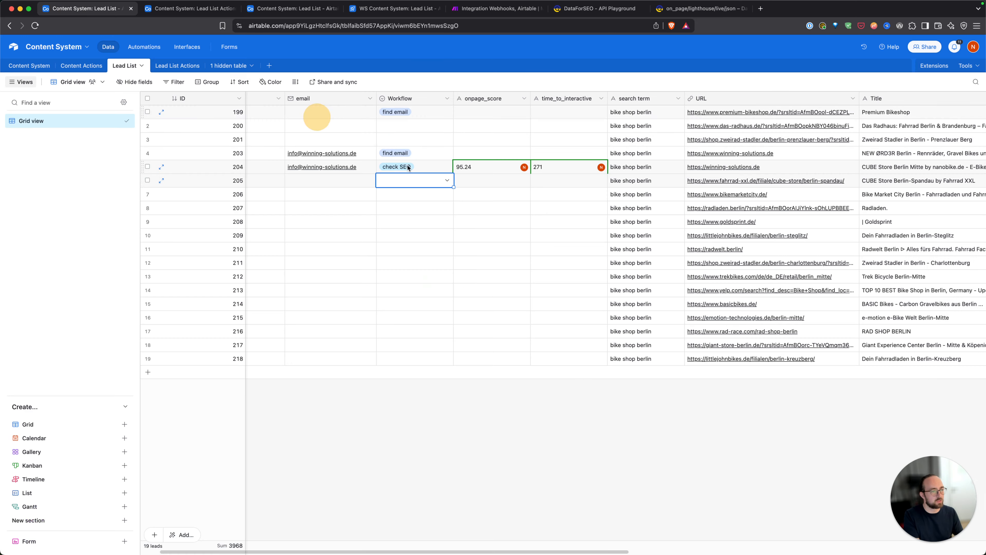
left_click(482, 165)
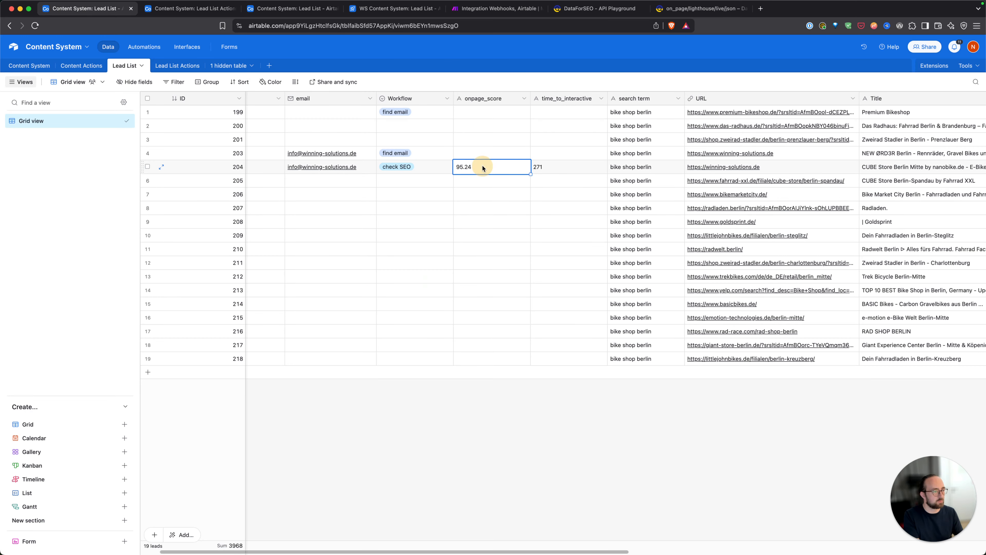
left_click(566, 162)
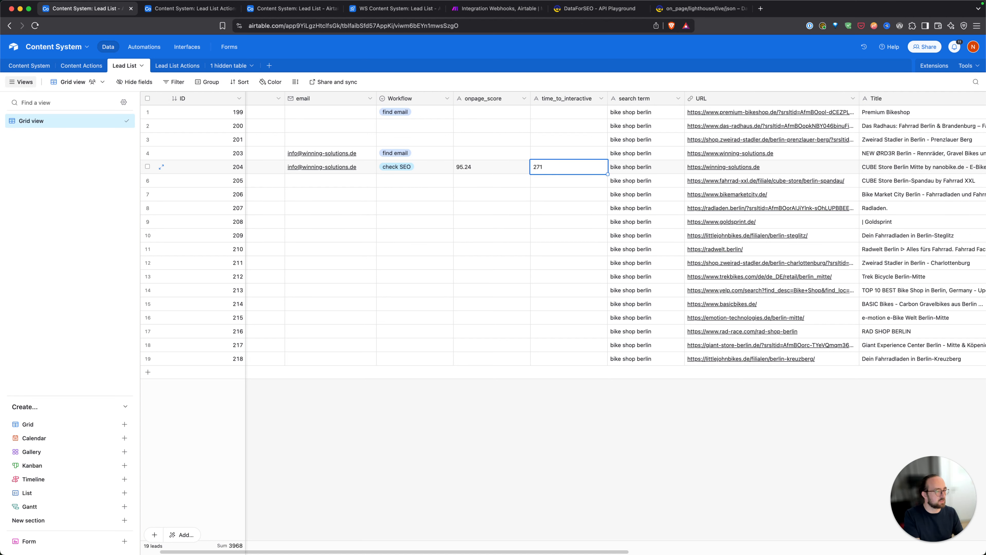
left_click(1, 204)
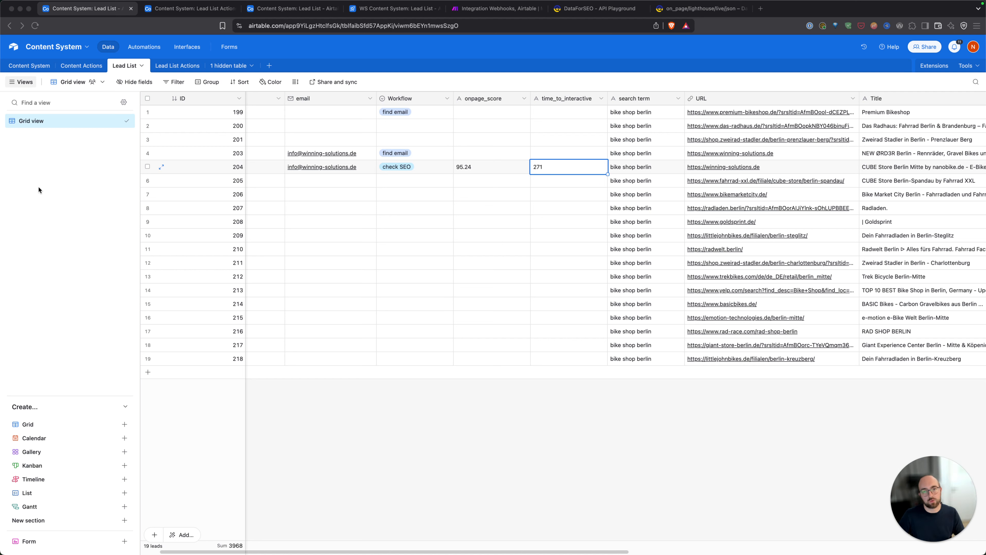